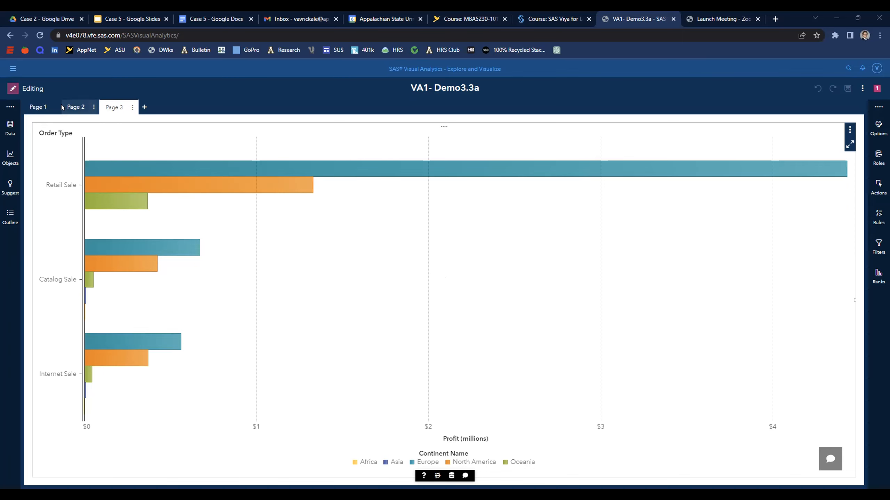
Browse Page 2 and Page 3 of the report and open the list of data items
click(72, 109)
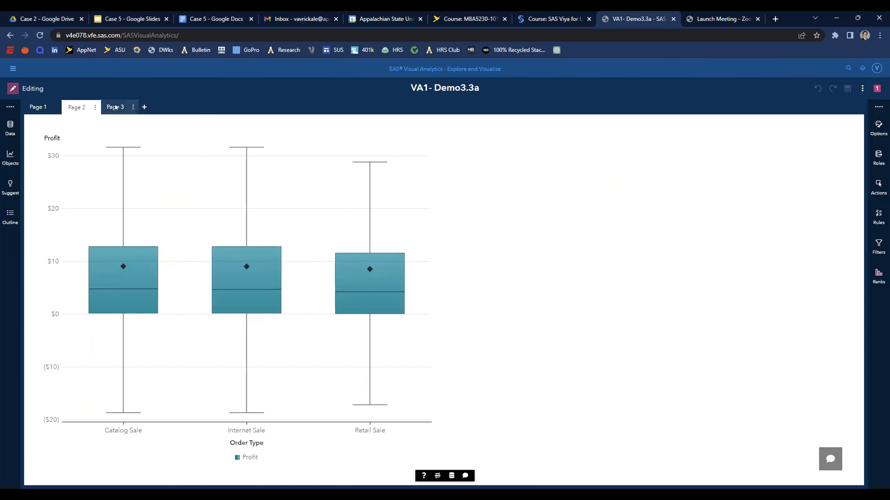
click(113, 108)
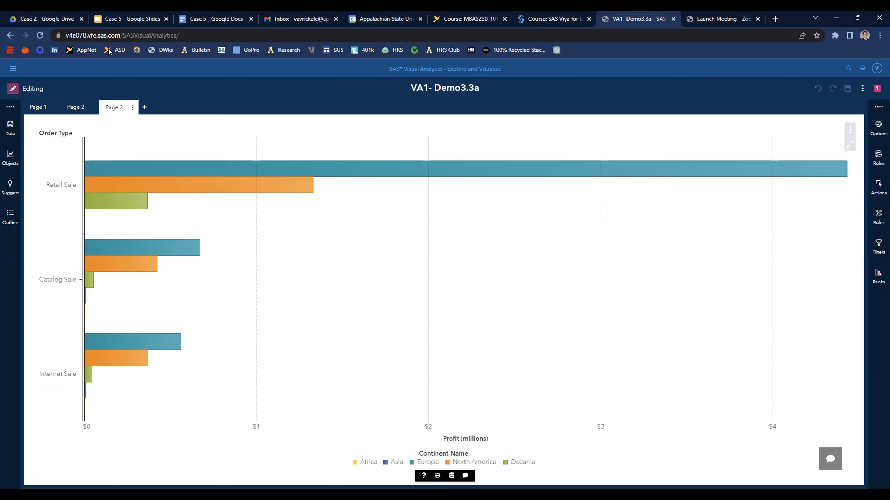
click(11, 125)
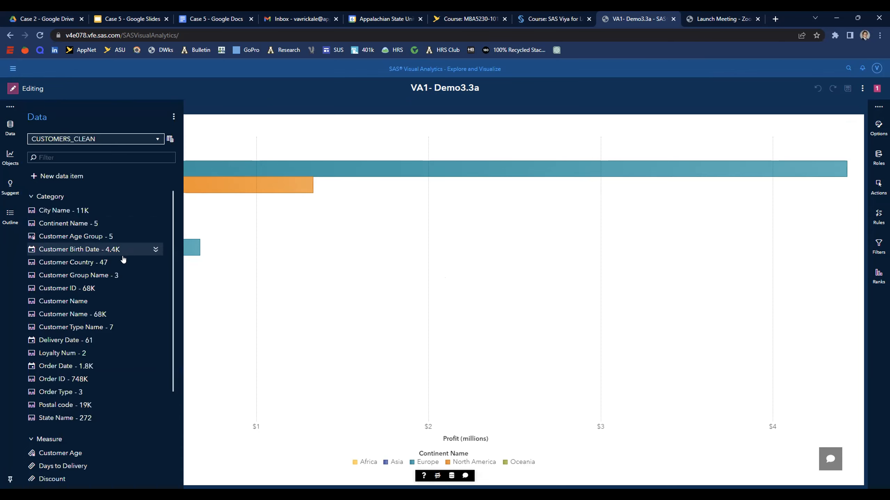
scroll(105, 333, down, 3)
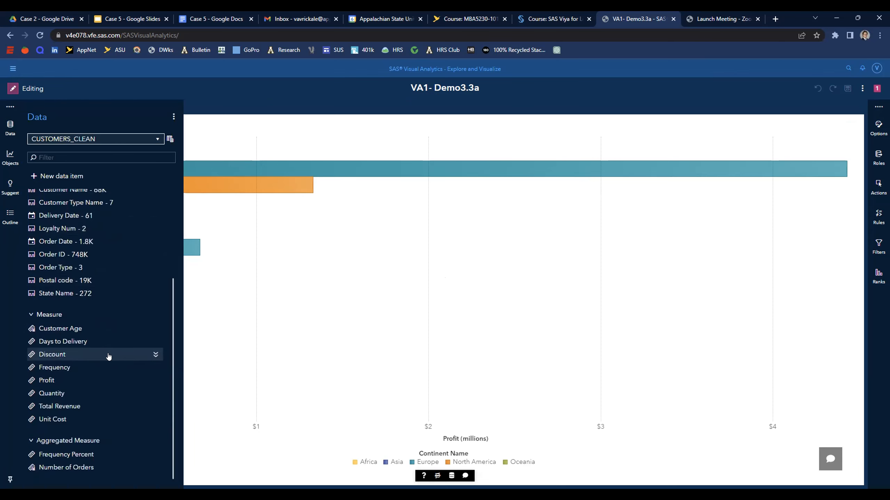
Open the Number of Orders calculated item to review its expression, then close it without changes
right_click(86, 467)
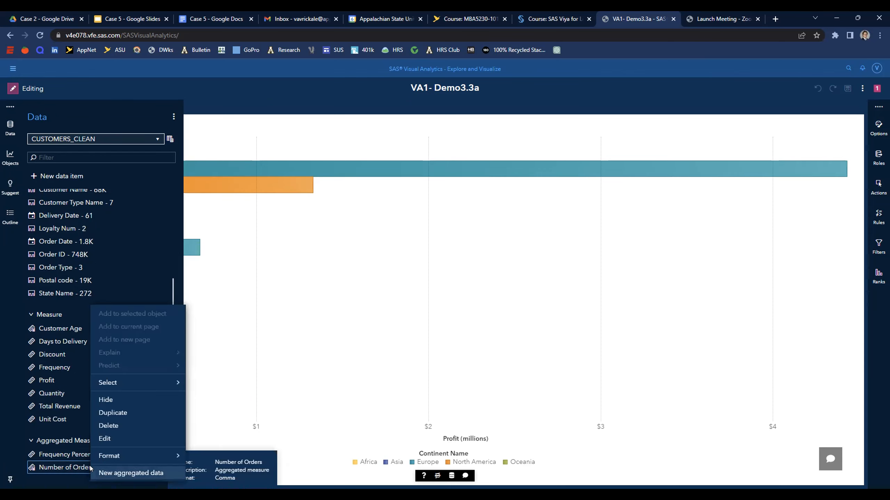
click(107, 441)
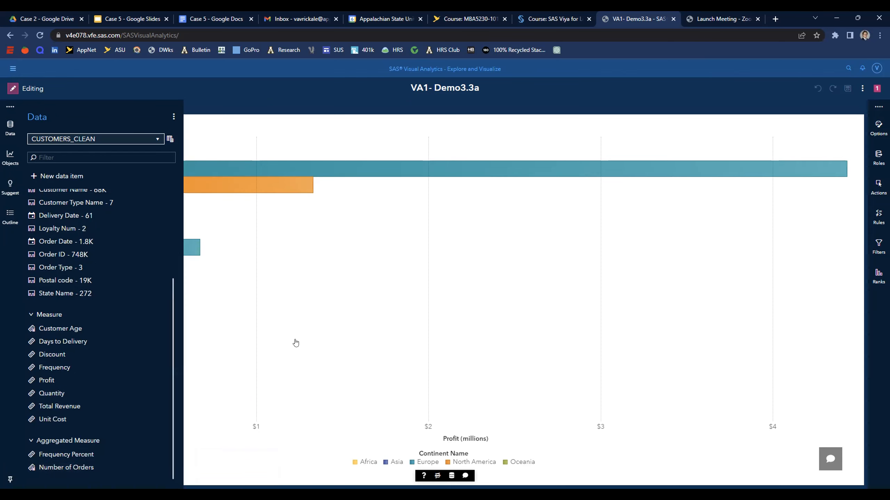
double_click(74, 468)
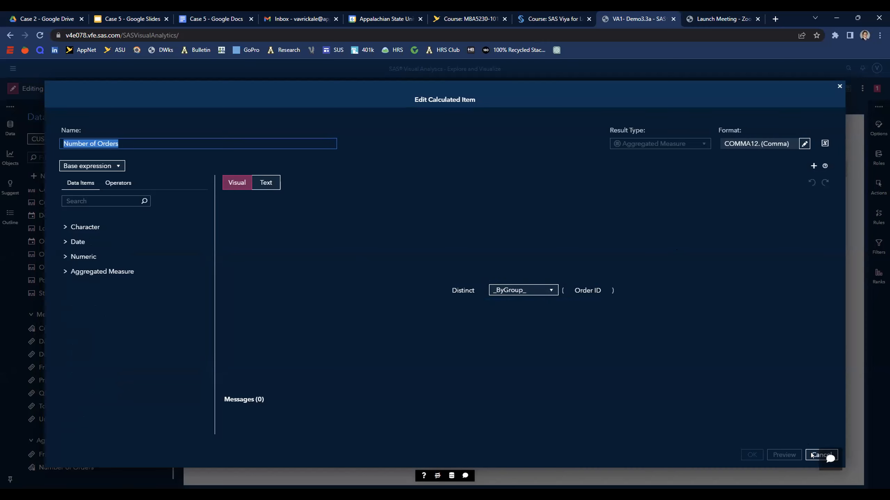
click(812, 455)
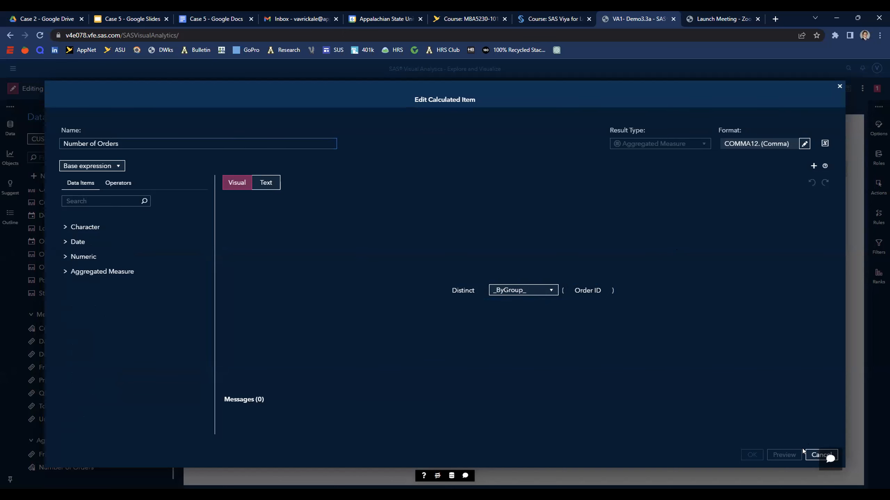
click(813, 458)
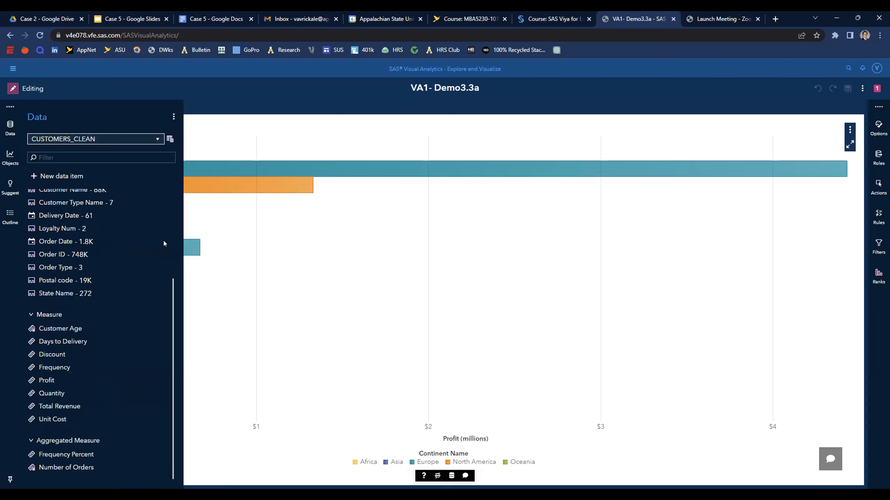
Open the Customer Age calculated item to review its formula, then close it without changes
right_click(50, 330)
click(79, 329)
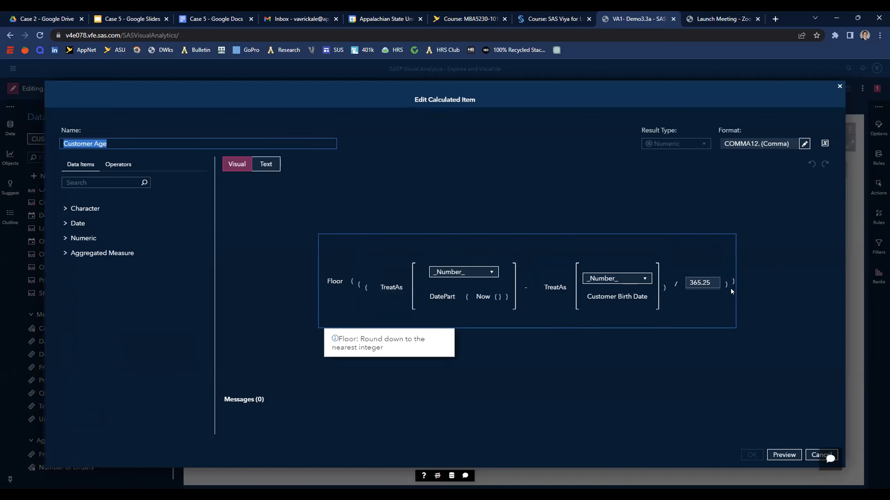
click(812, 455)
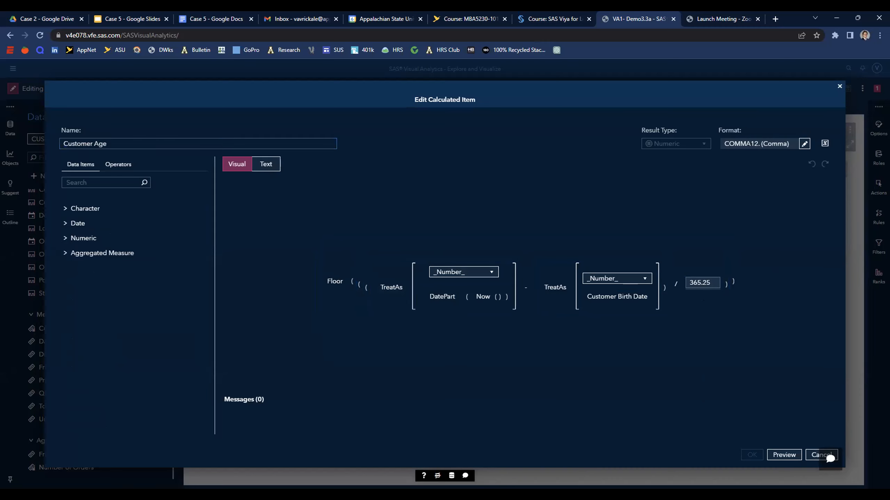
click(811, 455)
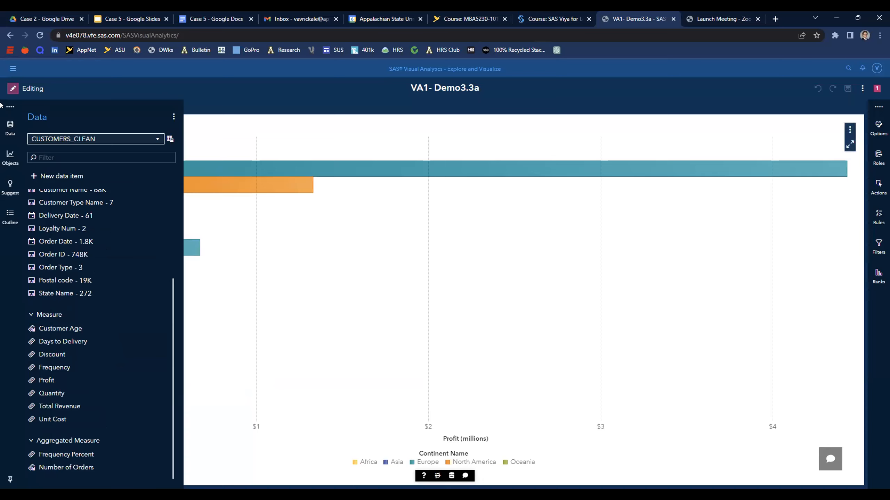
Open the Customer Age Group calculated item and scroll through its IF/RETURN age ranges, then close it
scroll(107, 242, up, 2)
scroll(105, 239, up, 2)
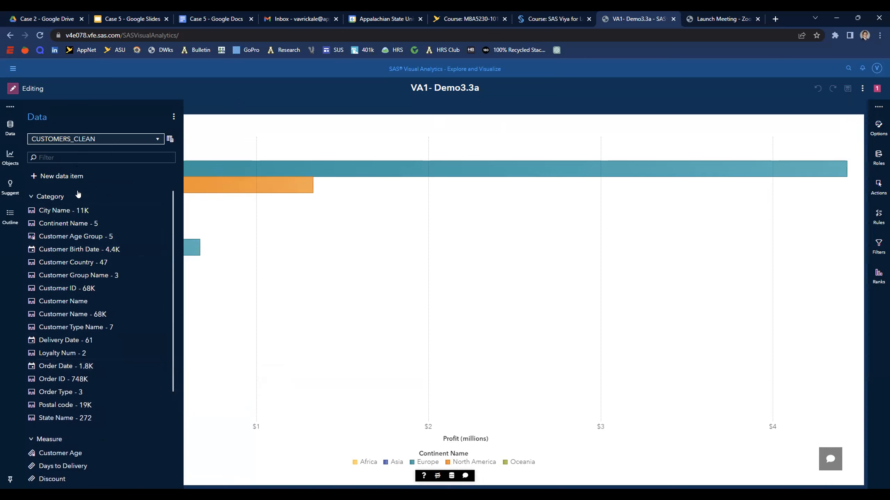
right_click(77, 237)
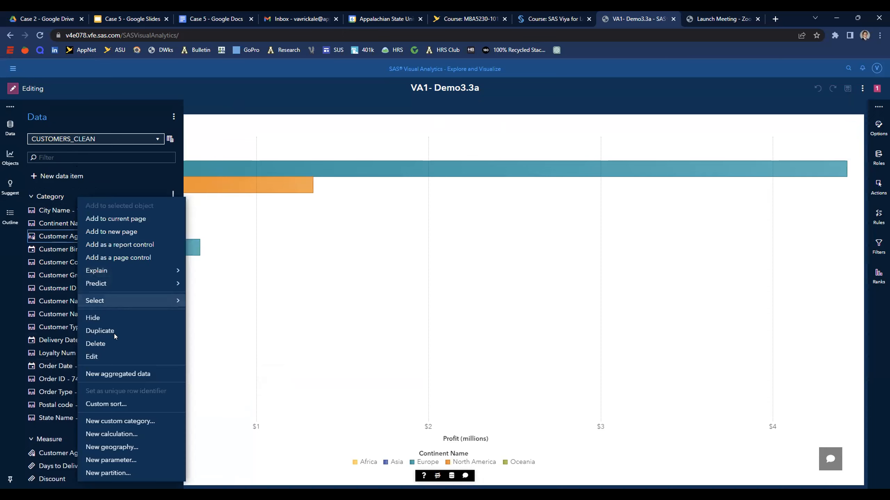
click(113, 357)
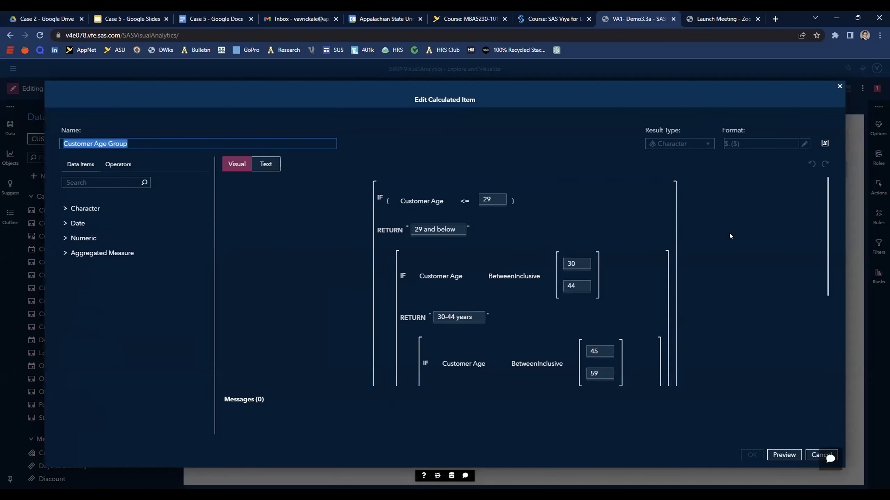
scroll(730, 234, down, 5)
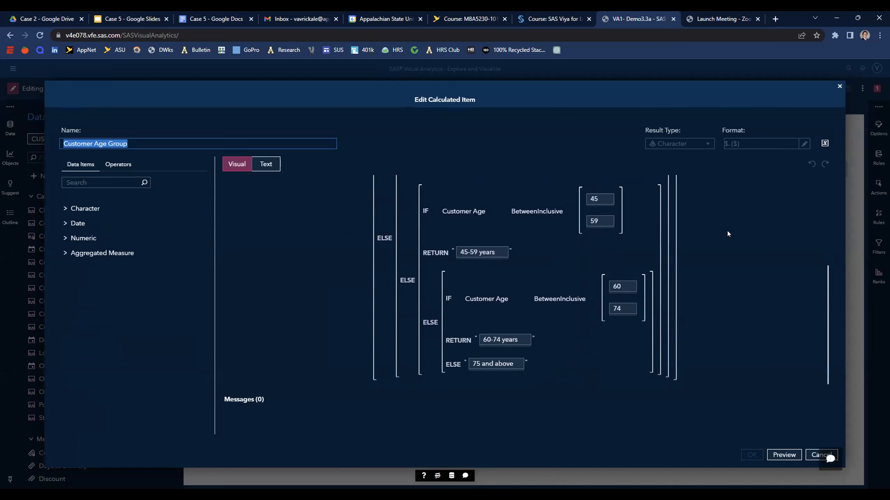
scroll(713, 279, up, 5)
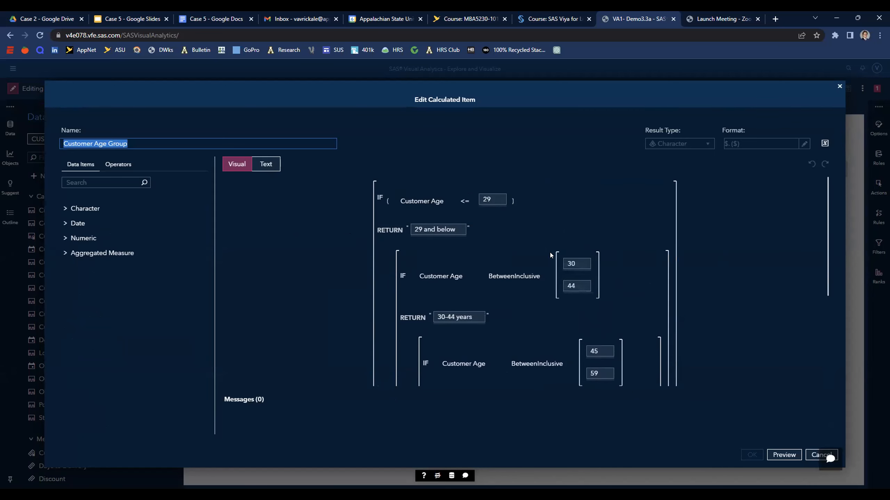
scroll(741, 350, down, 4)
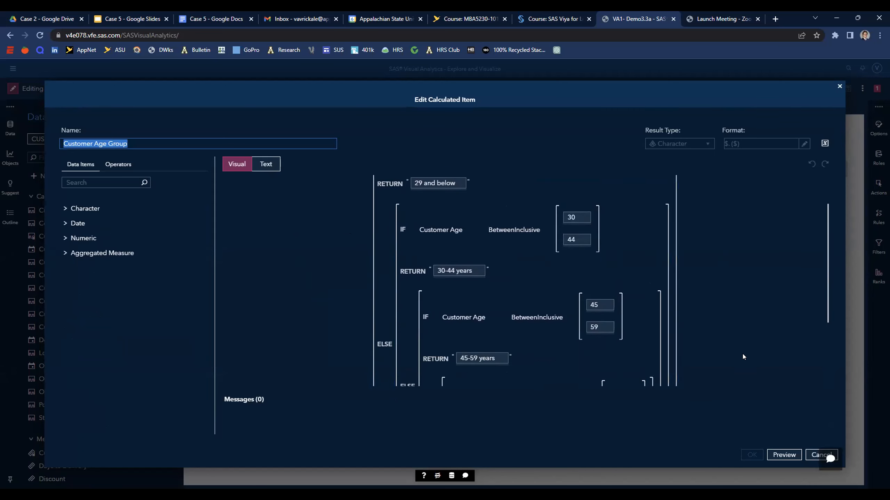
click(812, 455)
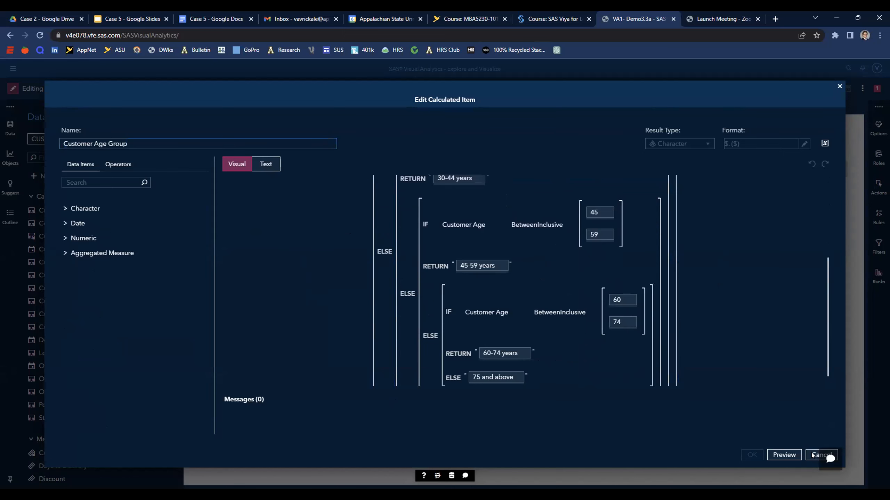
click(813, 455)
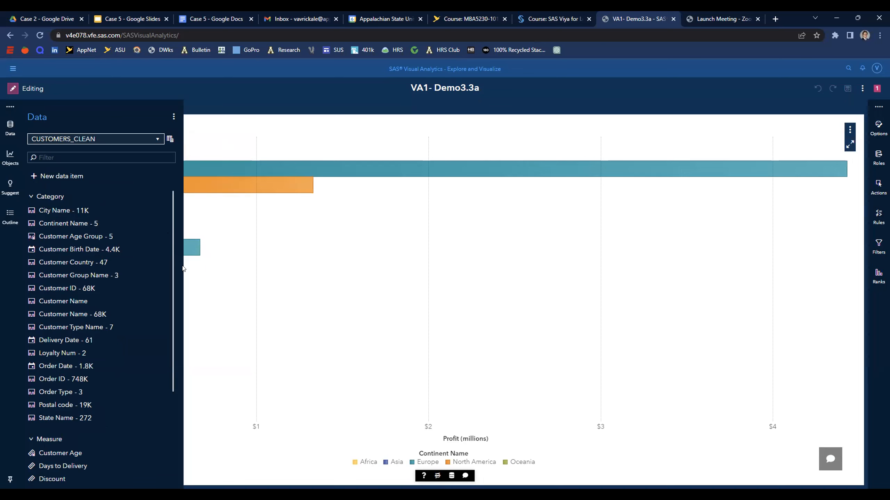
Create a distinct-count aggregated measure from Customer ID named Number of Customers
right_click(70, 289)
click(111, 448)
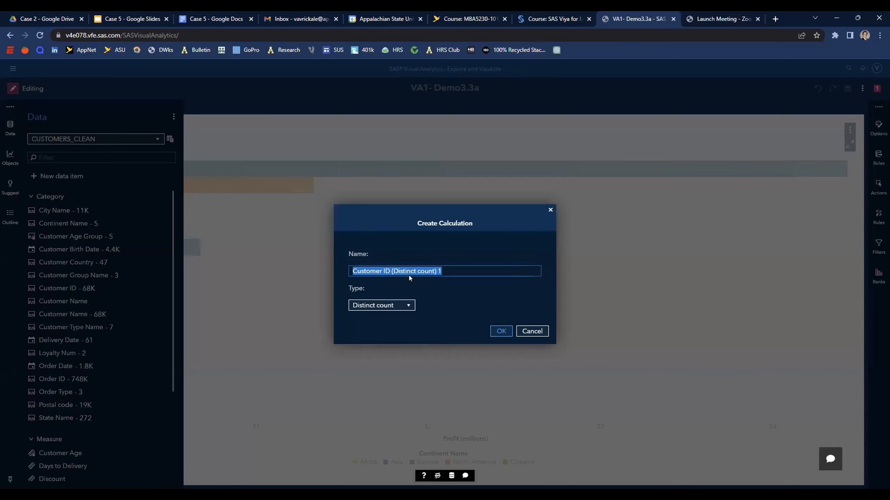
text(Number of Customers)
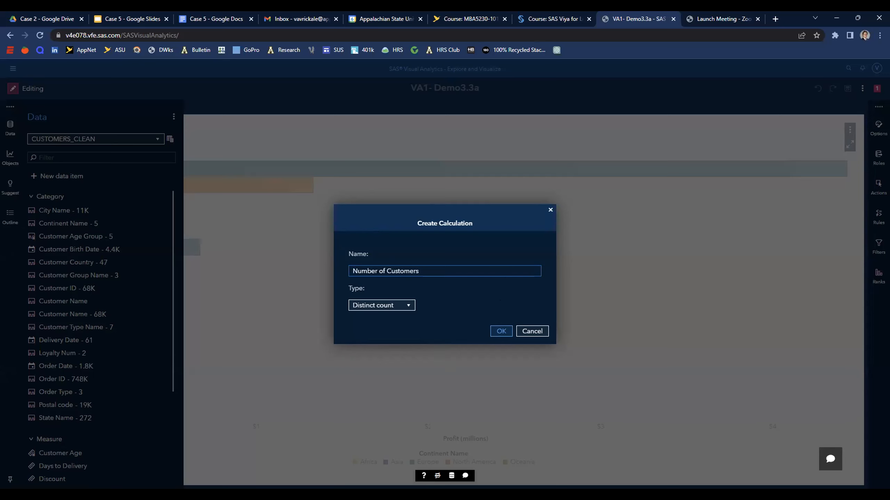
click(389, 306)
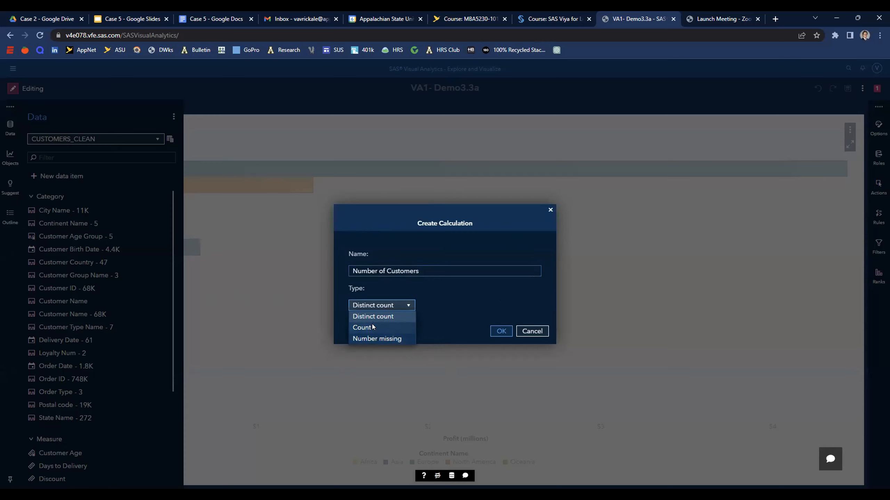
click(375, 308)
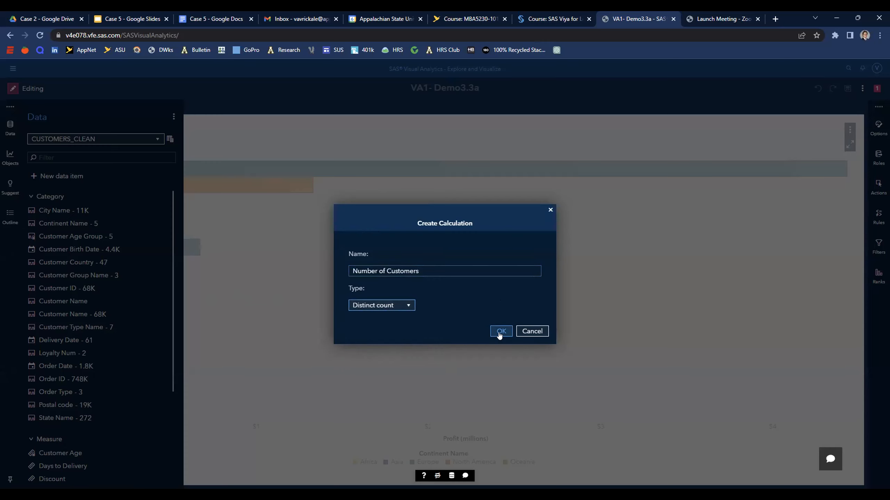
click(501, 333)
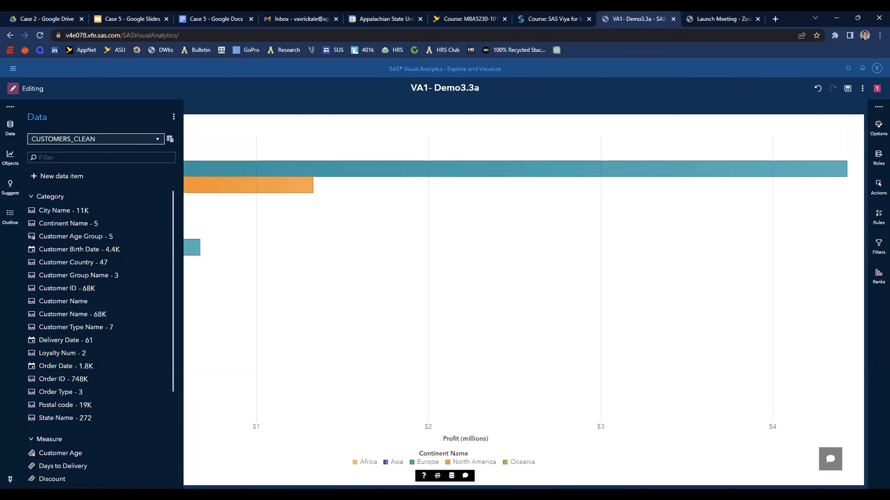
Add a new page to the report
scroll(154, 377, down, 1)
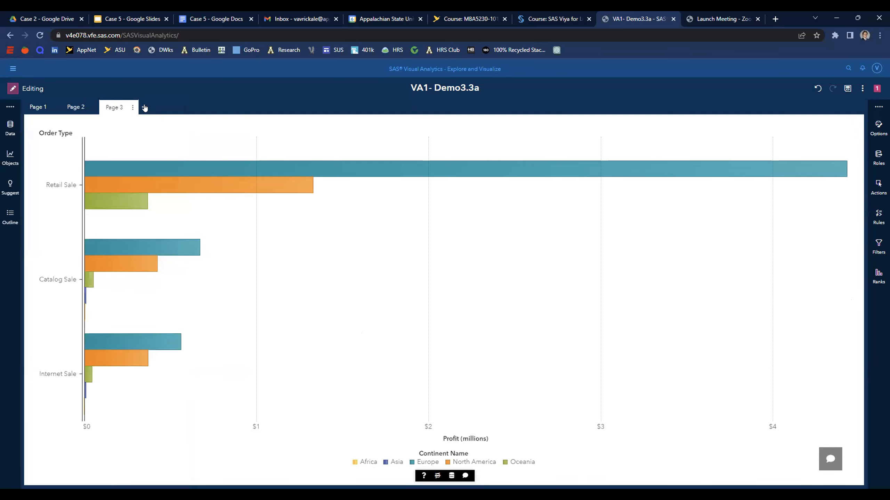
click(145, 107)
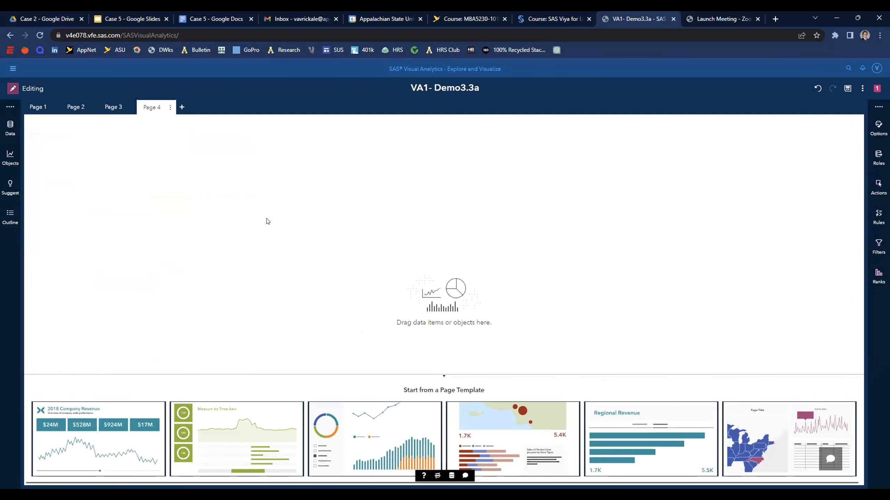
Place Number of Customers, Number of Orders and Order Type together on the new page as a bar chart
click(10, 126)
click(86, 441)
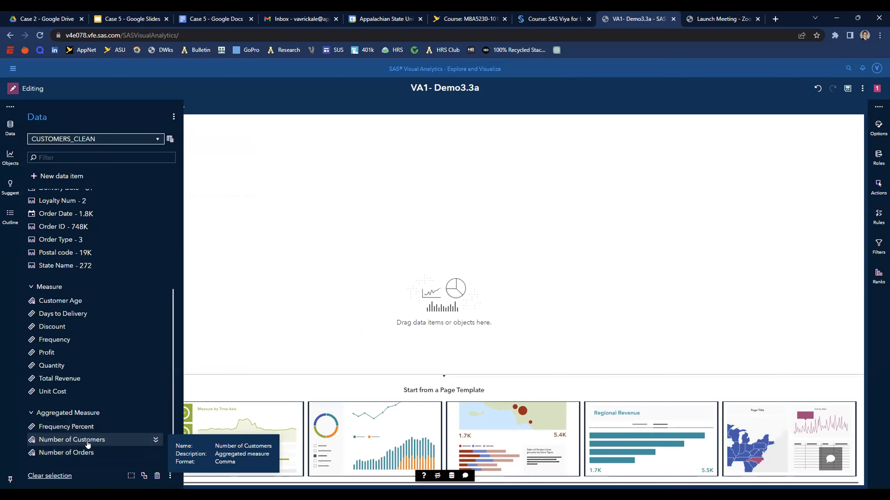
ctrl+click(72, 453)
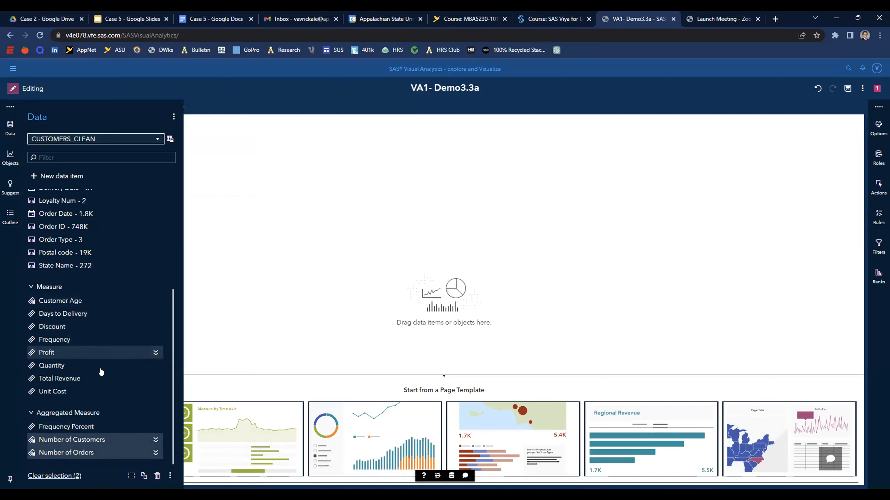
scroll(85, 284, up, 1)
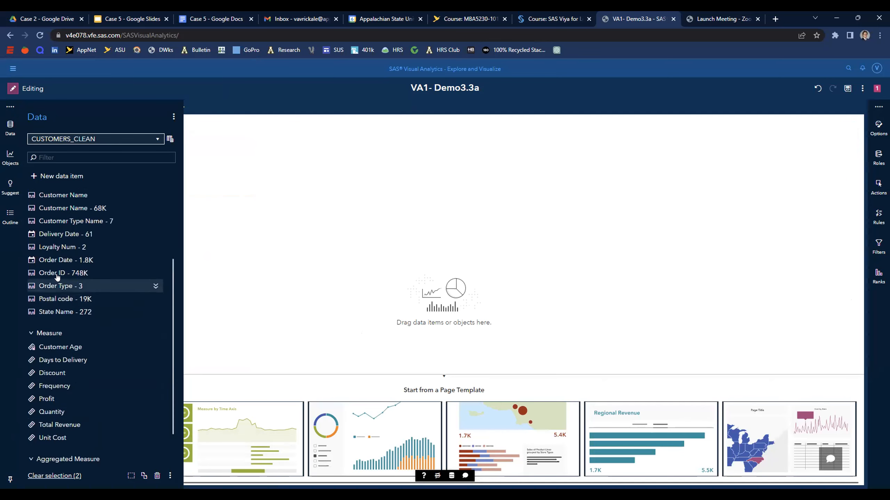
ctrl+click(67, 288)
drag(66, 288, 424, 234)
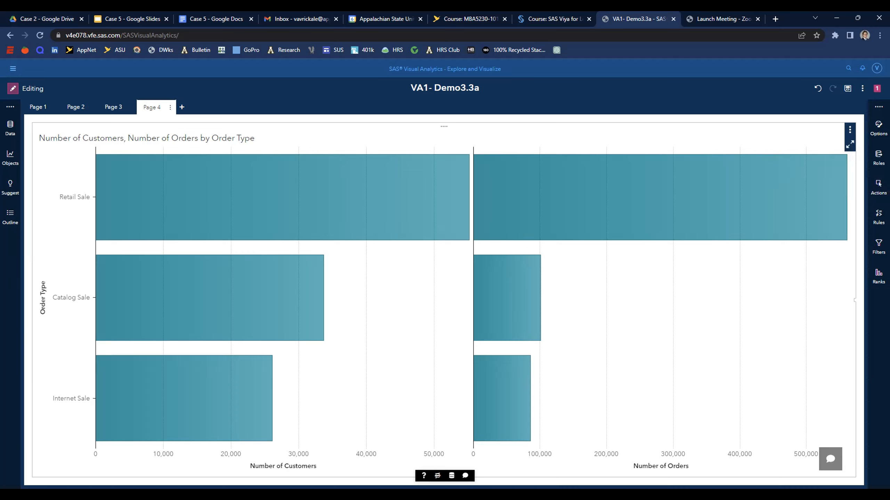
Rename the bar chart object as Customers and Orders by Type
click(878, 128)
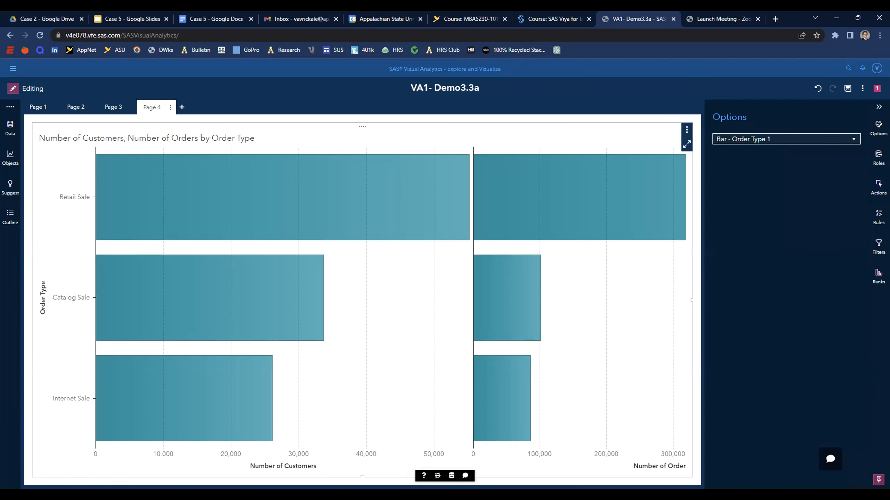
triple_click(777, 183)
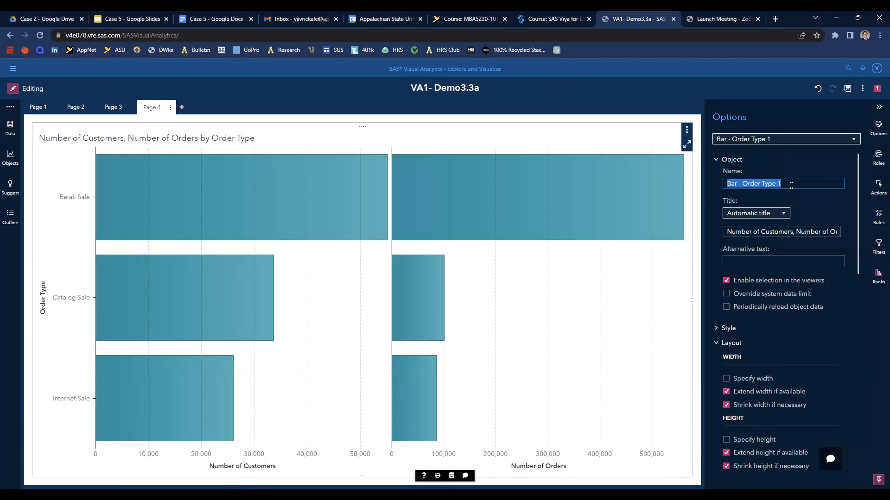
text(Customers and Orders by Type)
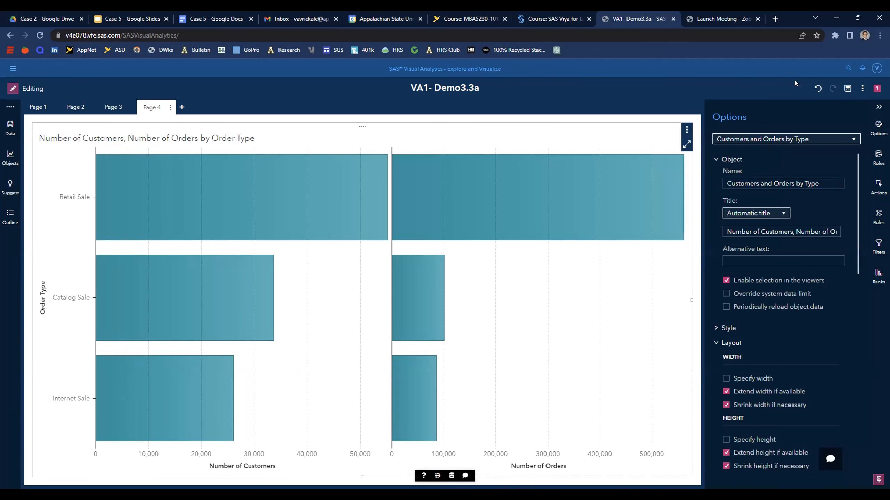
click(878, 127)
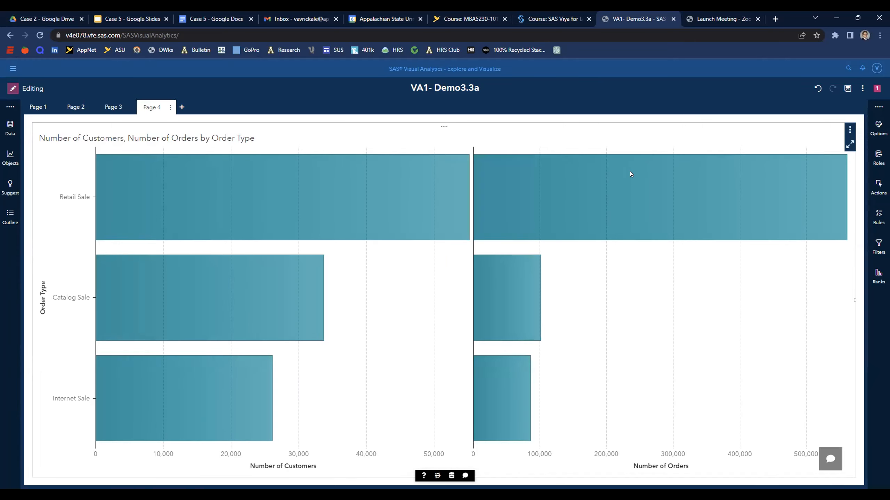
Duplicate the Profit measure in the data list
mouse_move(446, 178)
click(12, 129)
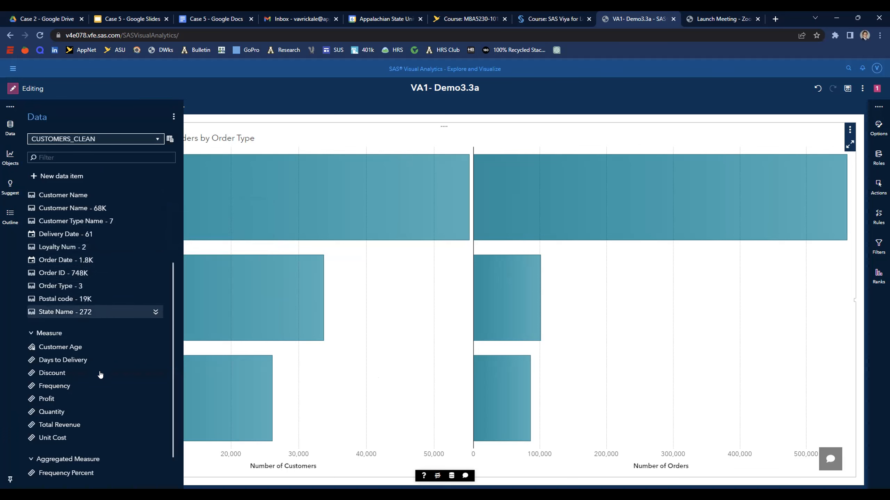
right_click(78, 402)
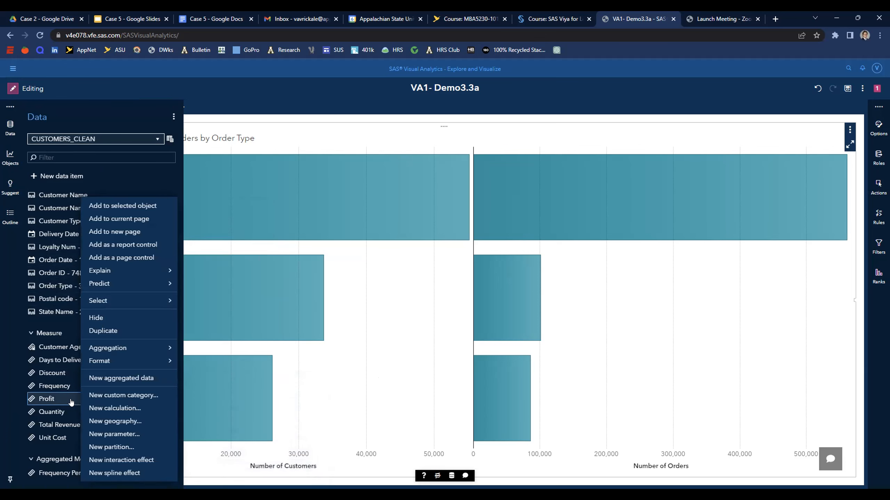
click(101, 332)
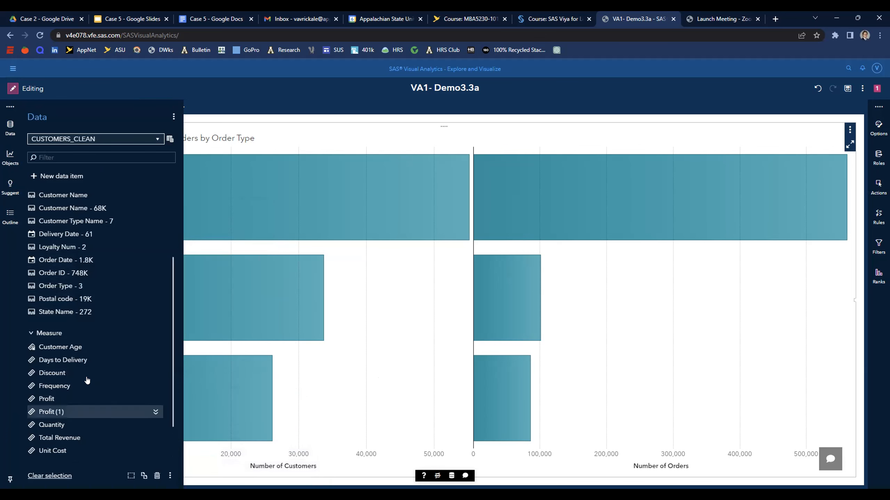
Set the duplicated measure's aggregation to Average and rename it Avg Profit
mouse_move(78, 417)
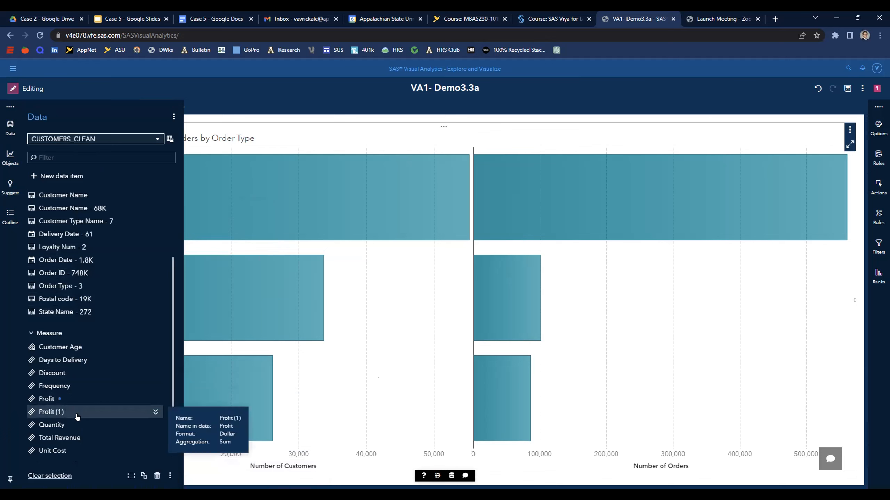
click(155, 414)
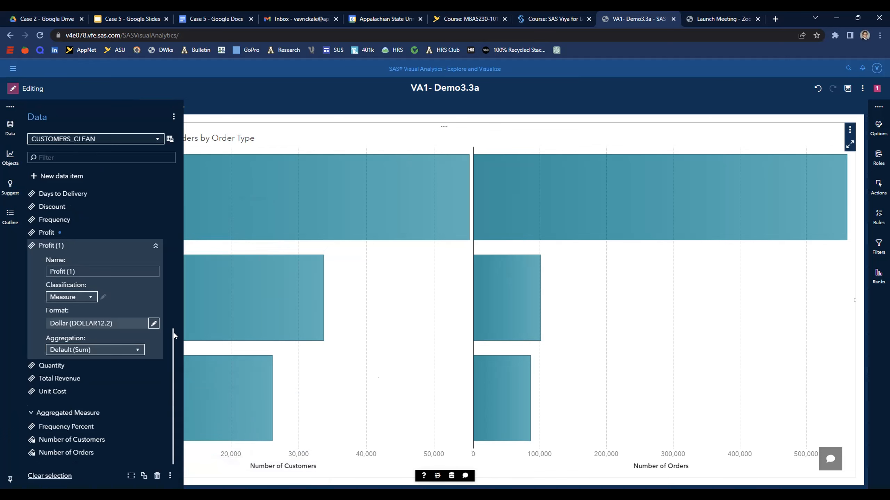
click(95, 353)
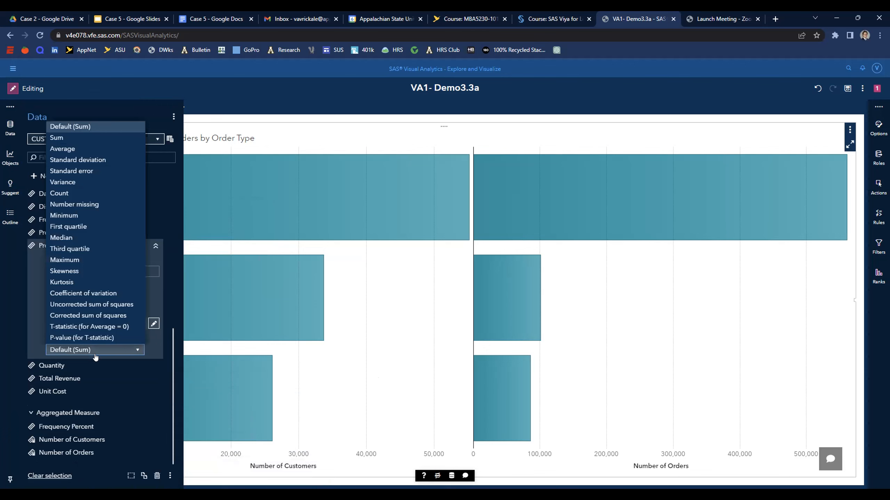
click(74, 150)
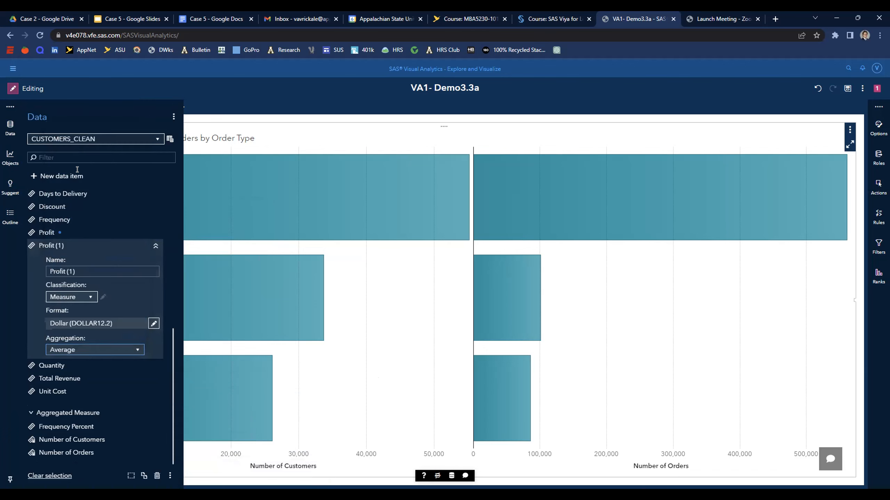
triple_click(85, 270)
text(Avg Profit)
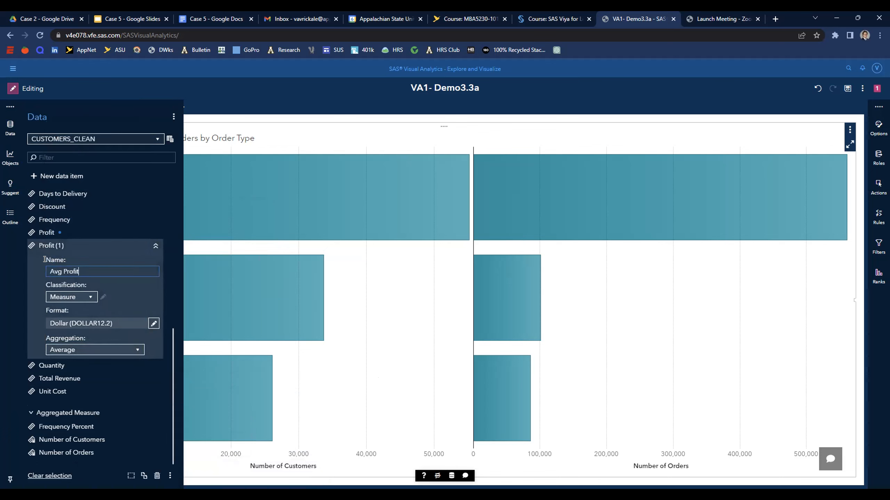
key(Return)
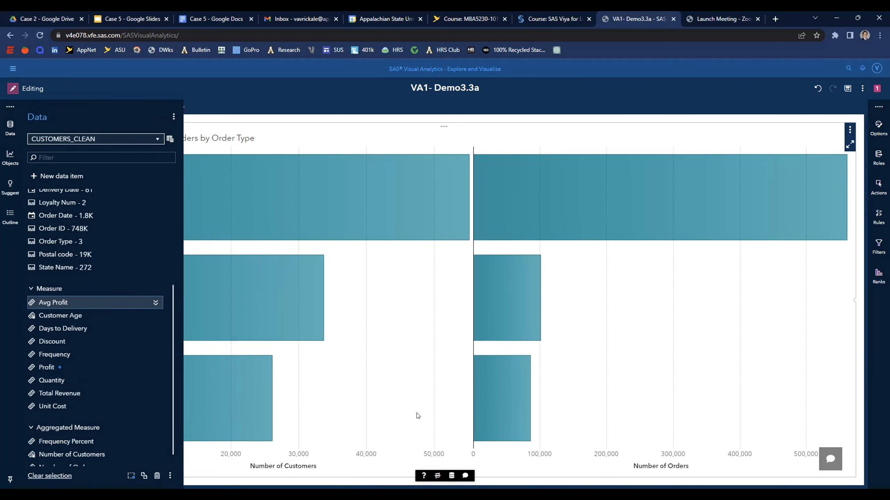
On Page 3, replace Profit with Avg Profit as the bar chart's measure
click(112, 108)
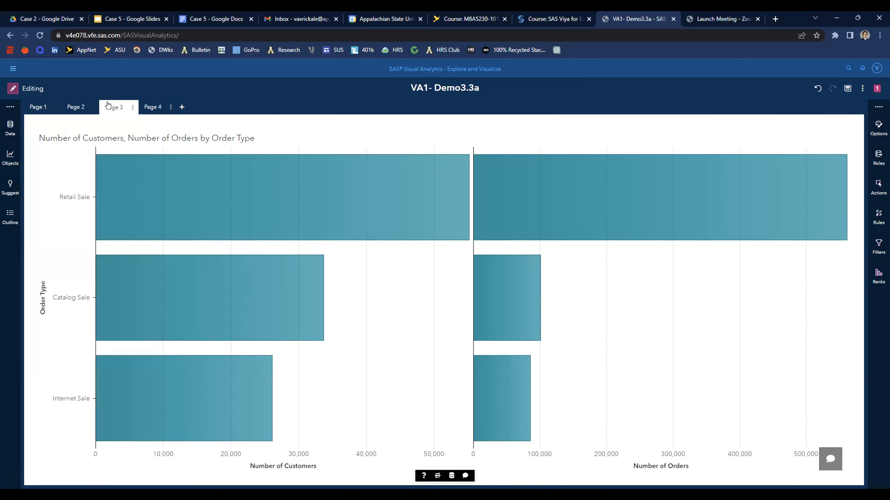
click(157, 104)
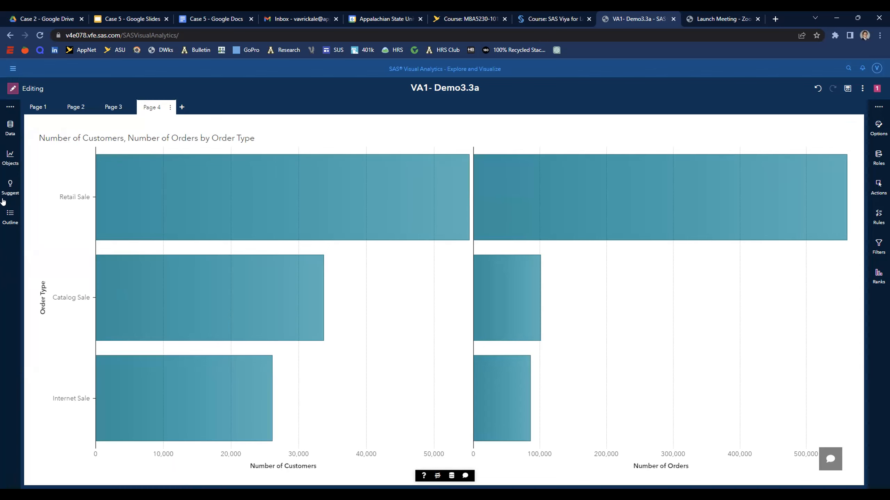
click(112, 106)
click(443, 212)
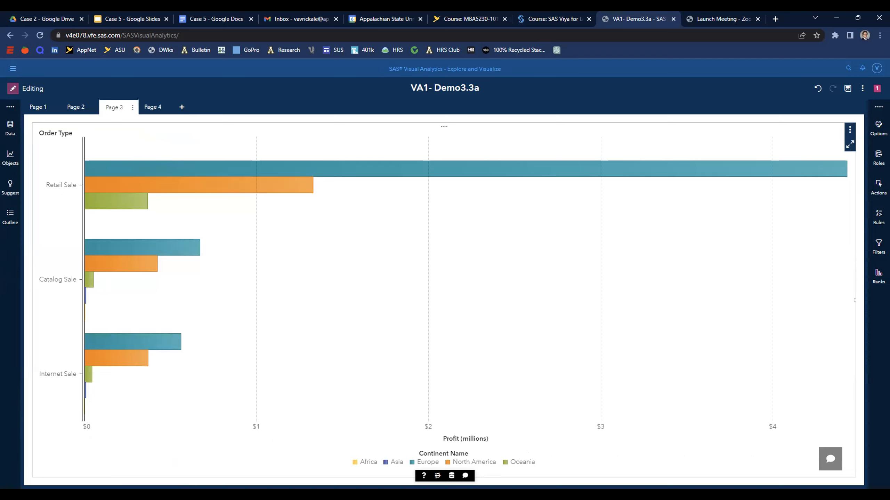
click(879, 158)
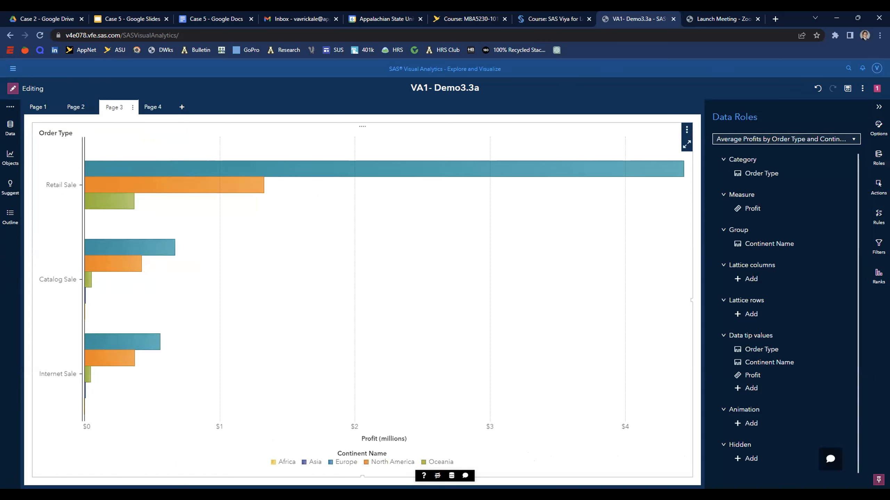
click(10, 127)
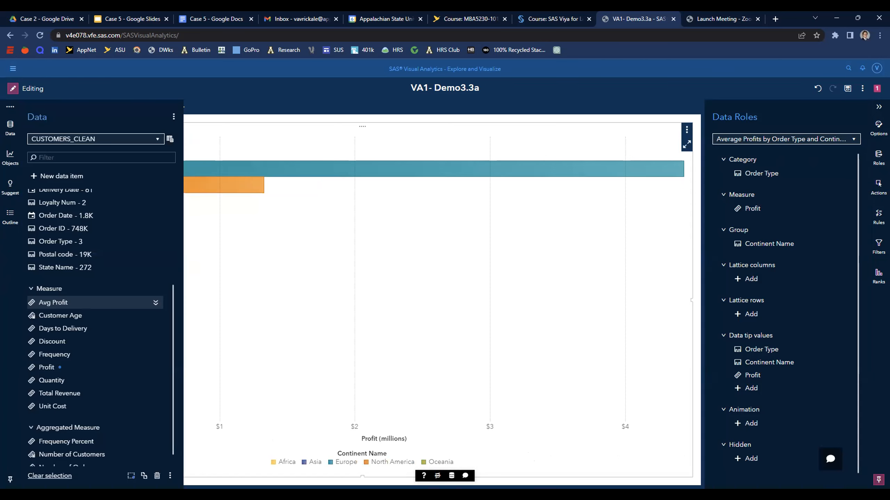
click(744, 208)
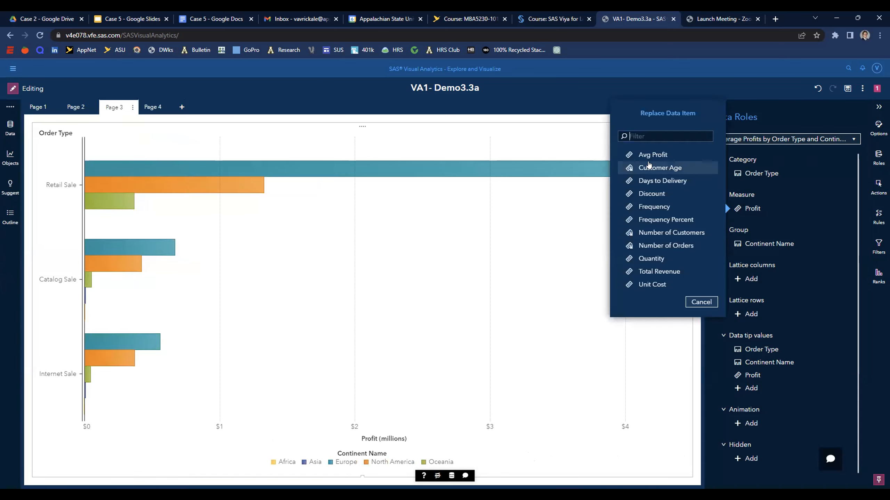
click(648, 154)
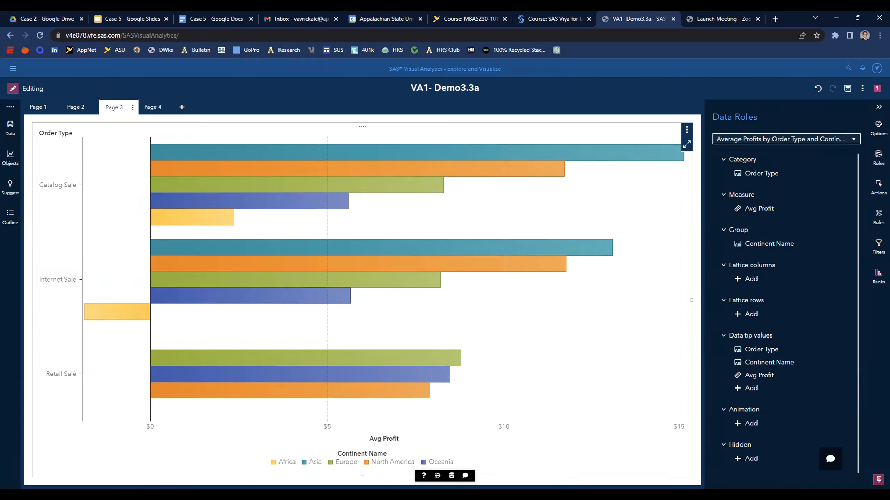
Start a new custom category named Loyalty Member based on Loyalty Num
click(10, 126)
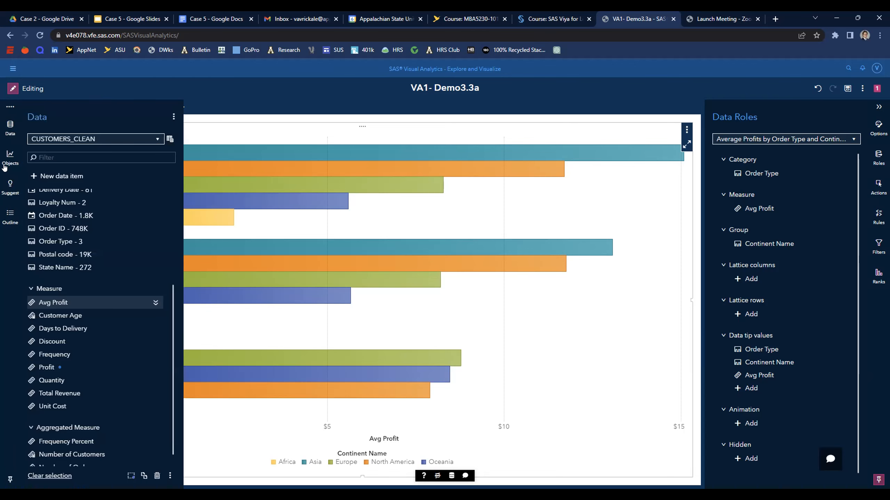
click(67, 176)
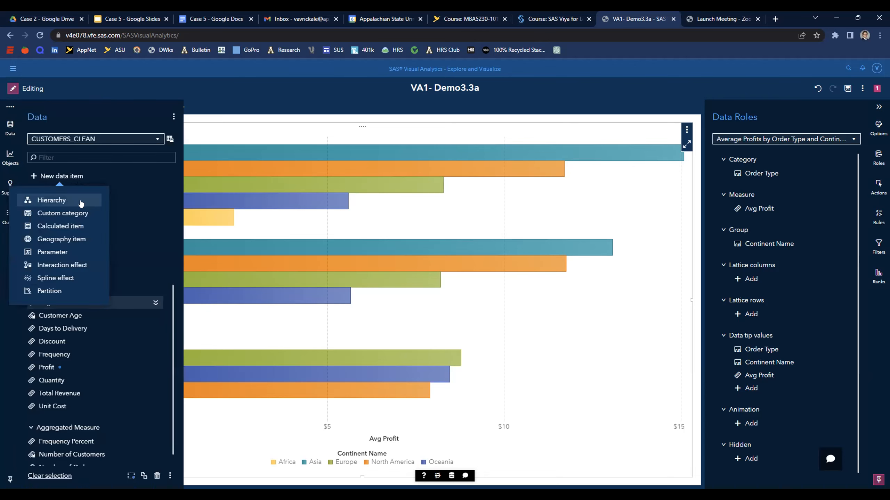
click(79, 214)
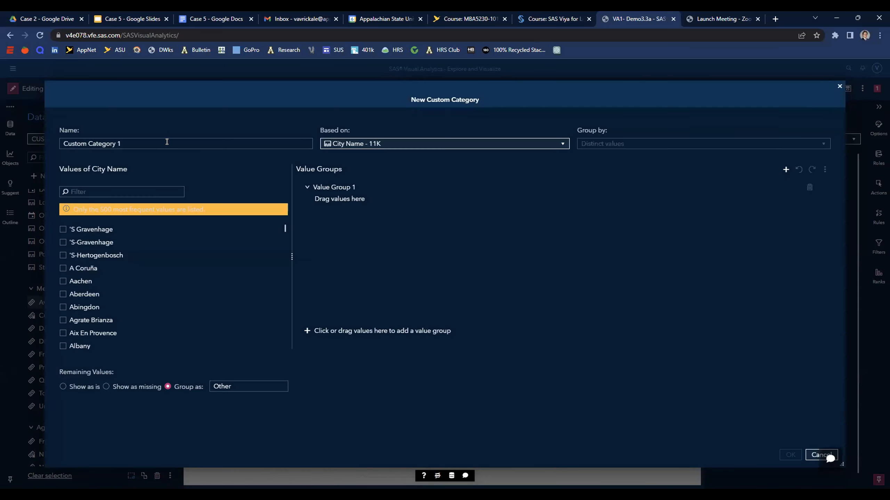
drag(167, 141, 30, 140)
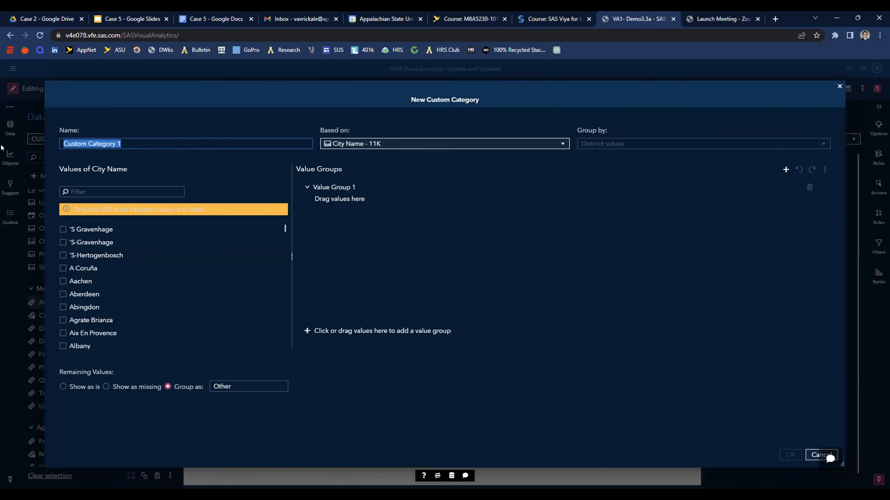
text(Loyalty Member)
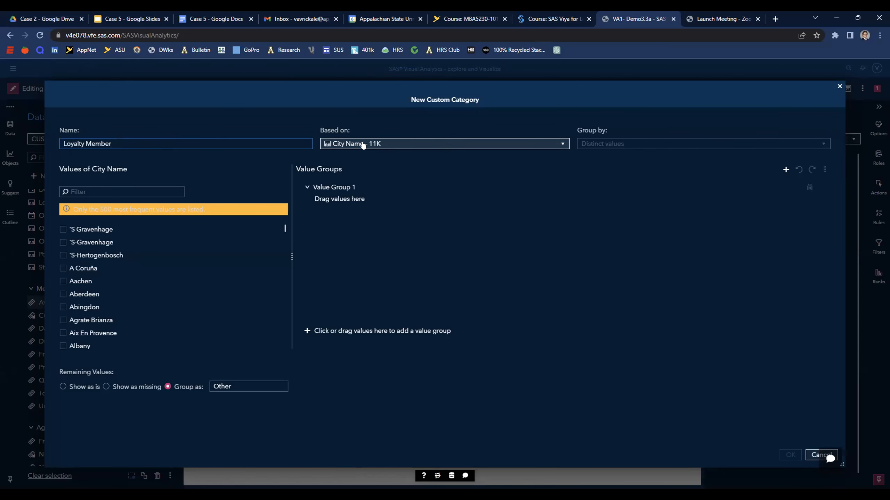
click(391, 144)
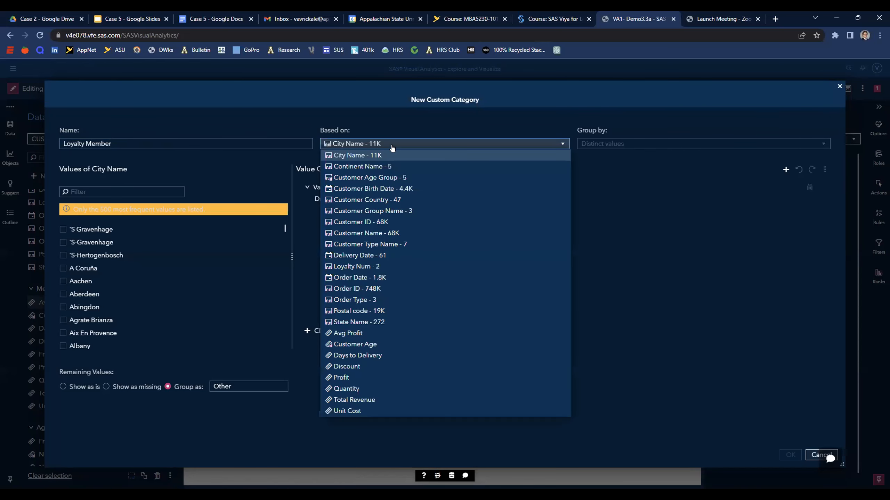
click(357, 267)
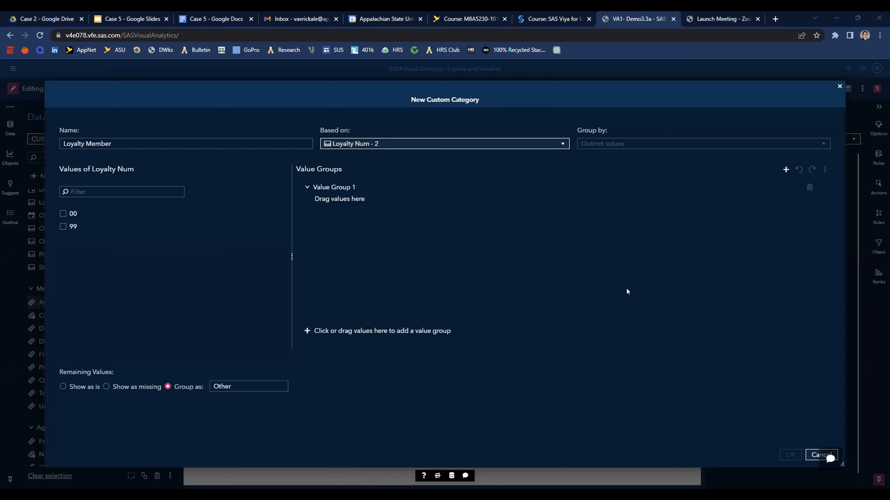
Group value 00 as No and value 99 as Yes, then save the Loyalty Member category
double_click(337, 182)
text(No)
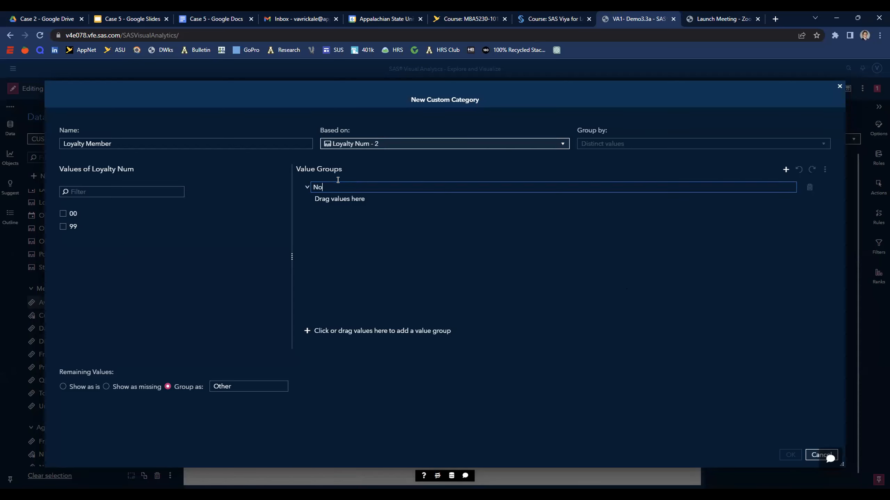
drag(73, 213, 354, 198)
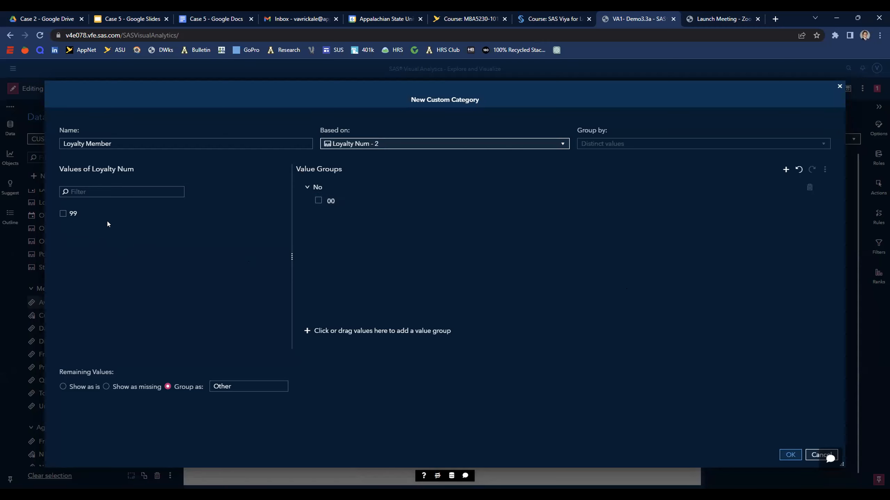
drag(72, 216, 366, 326)
double_click(330, 219)
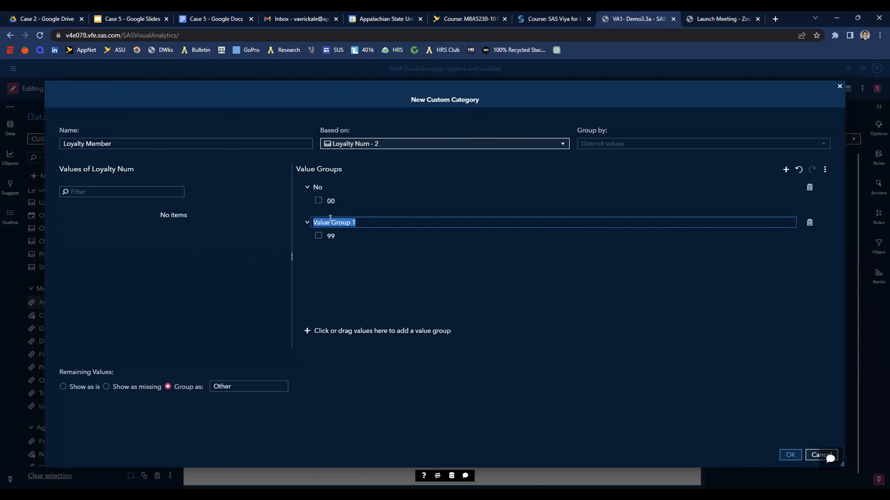
text(Yes)
key(Return)
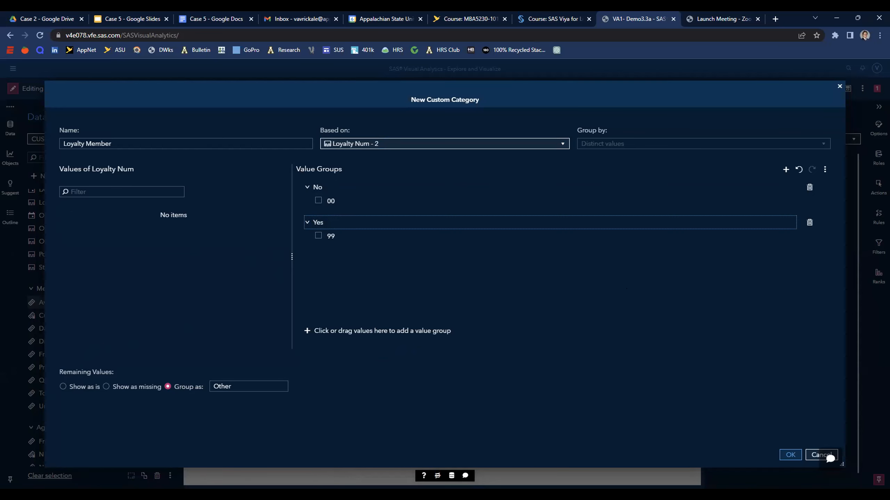
click(798, 453)
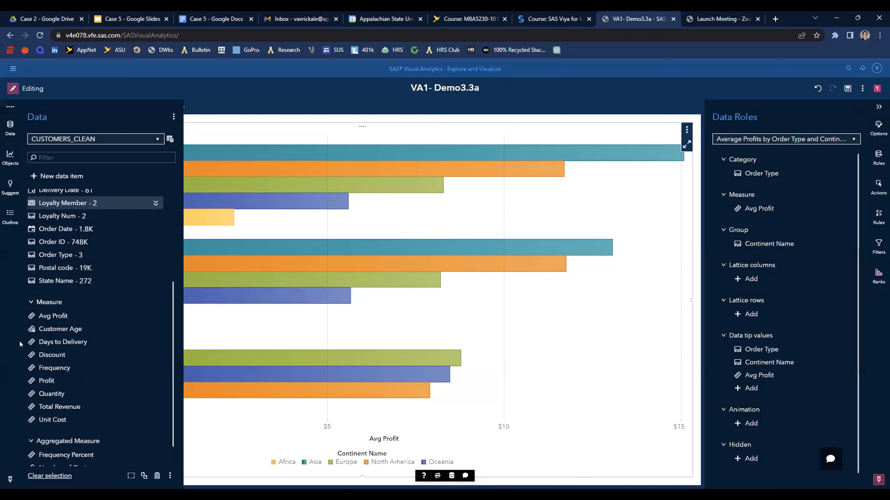
Duplicate the Avg Profit bar chart on Page 3
mouse_move(62, 202)
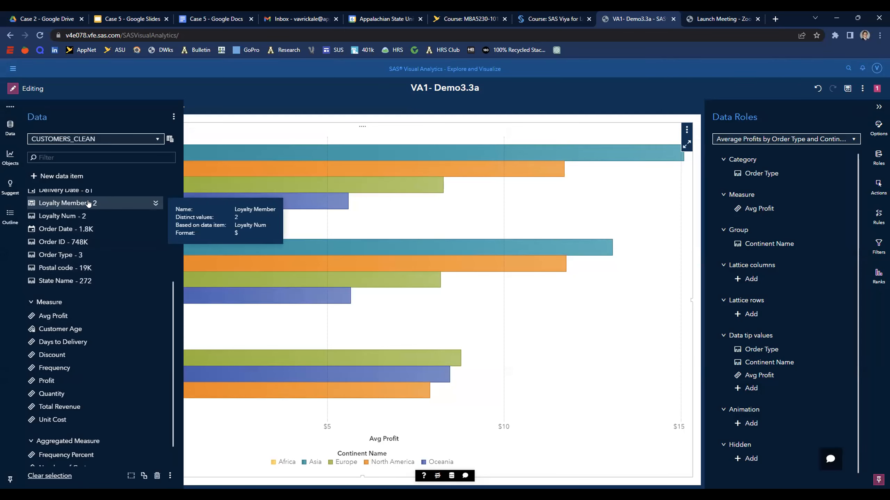
scroll(140, 245, up, 4)
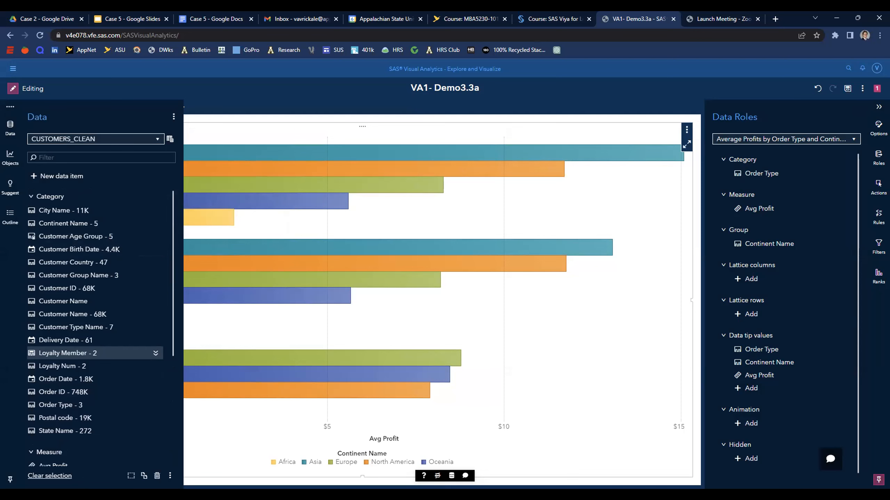
click(595, 88)
click(156, 168)
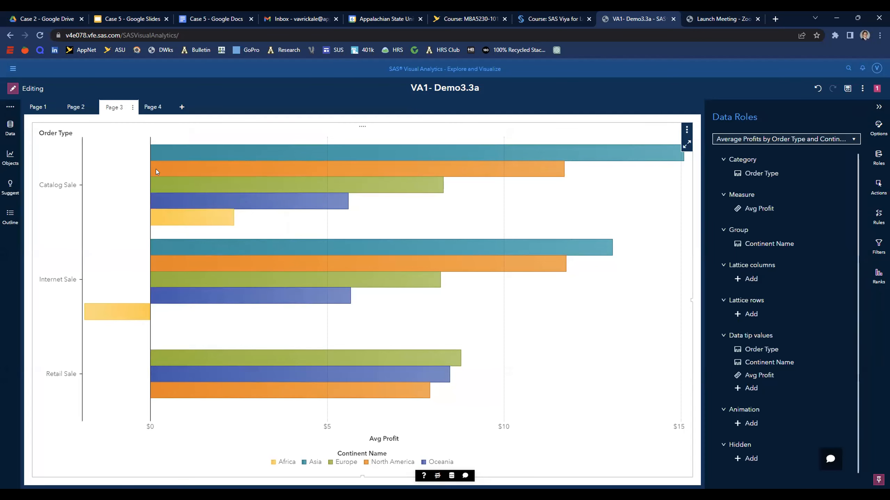
right_click(98, 152)
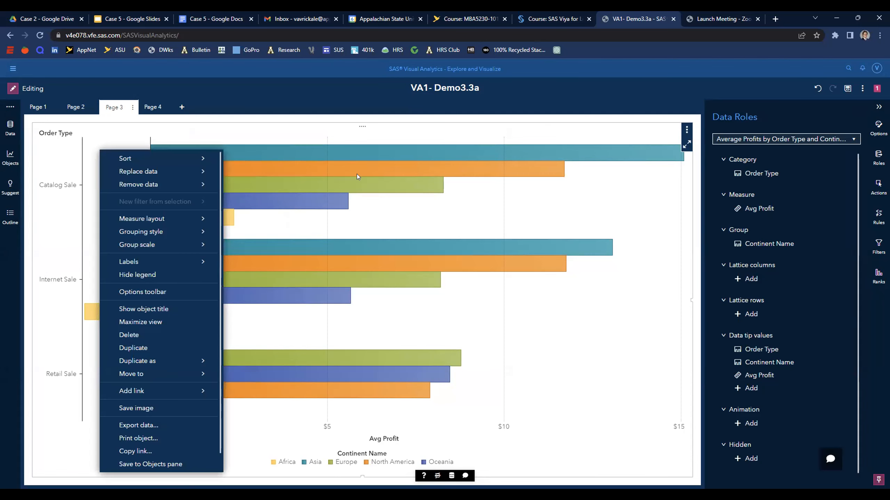
click(141, 348)
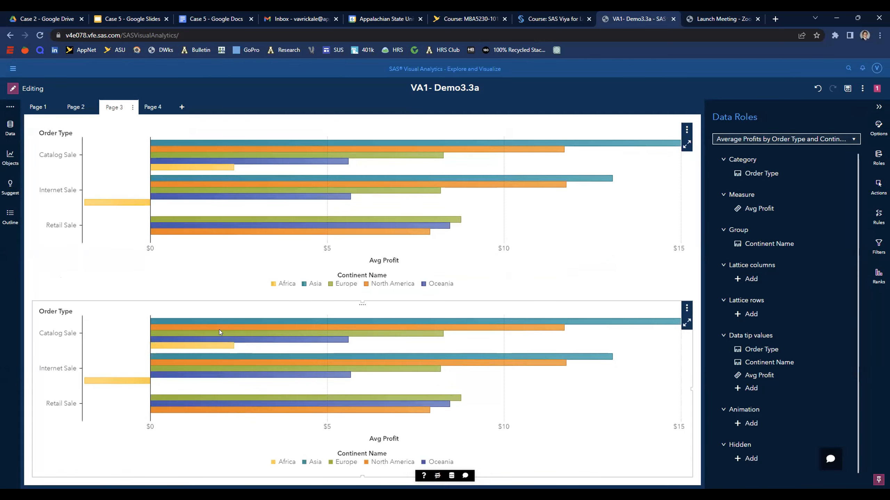
Add a new Page 5 and move the duplicated Avg Profit bar chart onto it
right_click(219, 330)
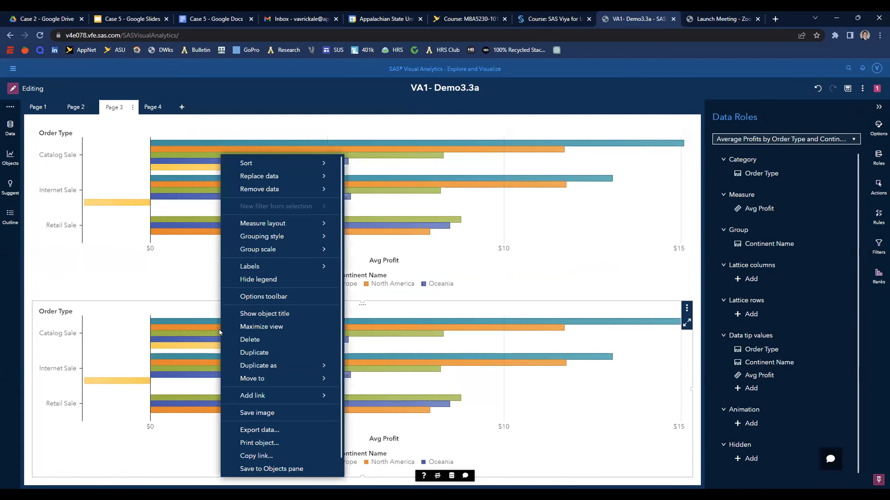
click(180, 107)
right_click(227, 371)
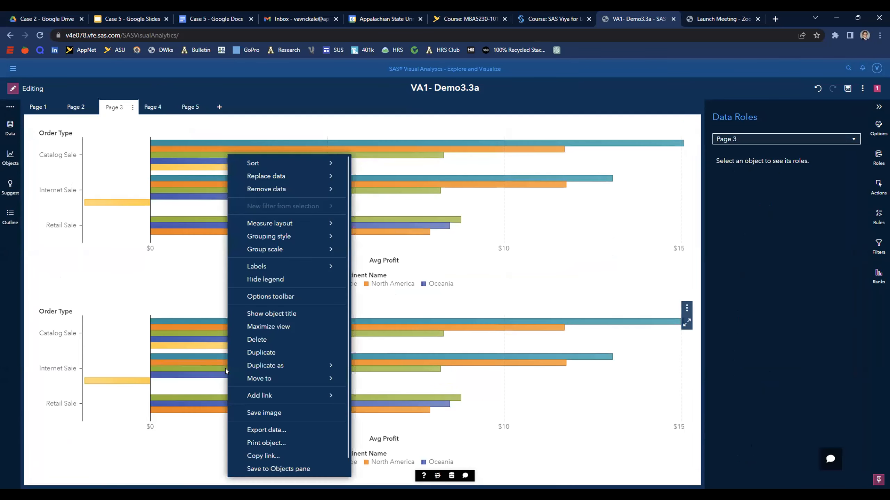
mouse_move(265, 379)
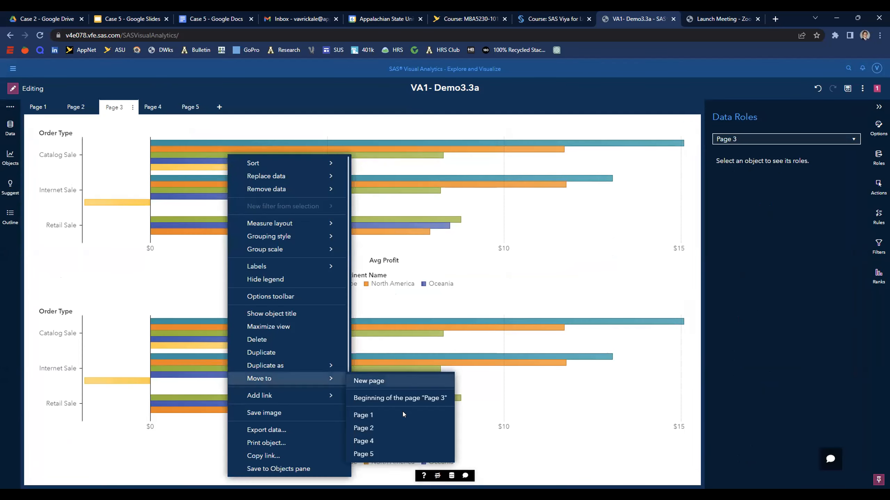
click(382, 451)
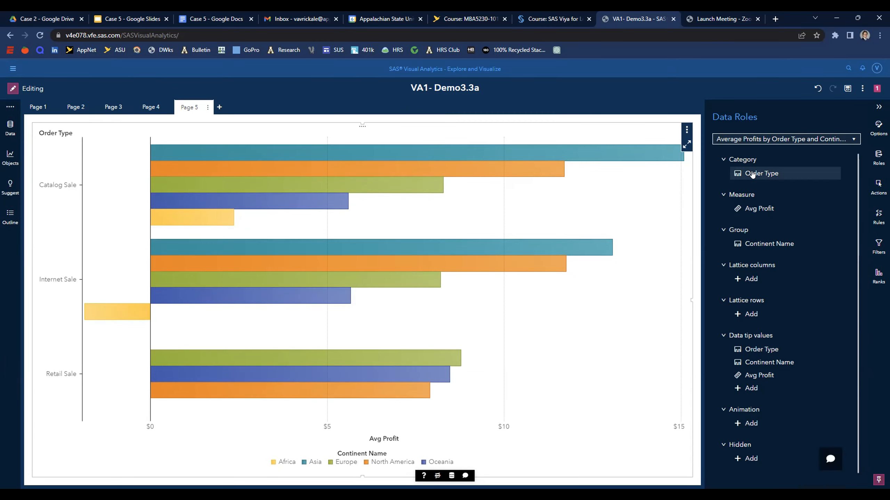
On the moved chart, replace Order Type with Loyalty Member as category and Continent Name with Customer Age Group as group
mouse_move(752, 174)
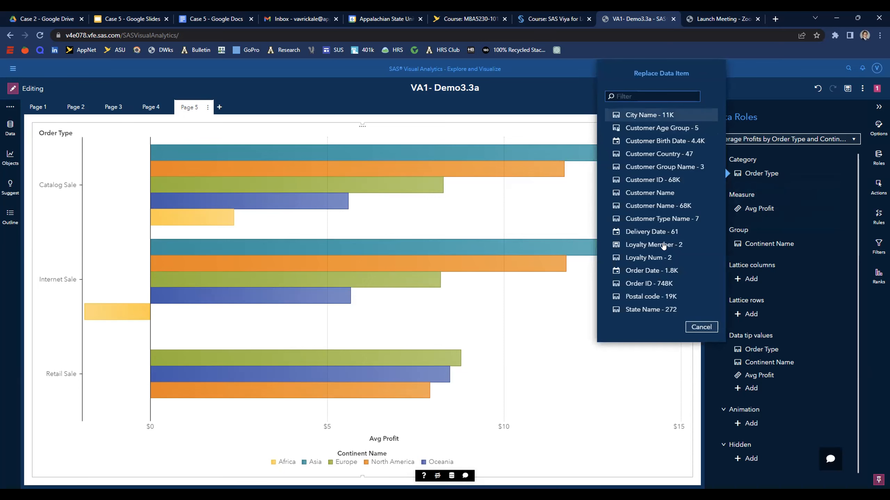
click(663, 245)
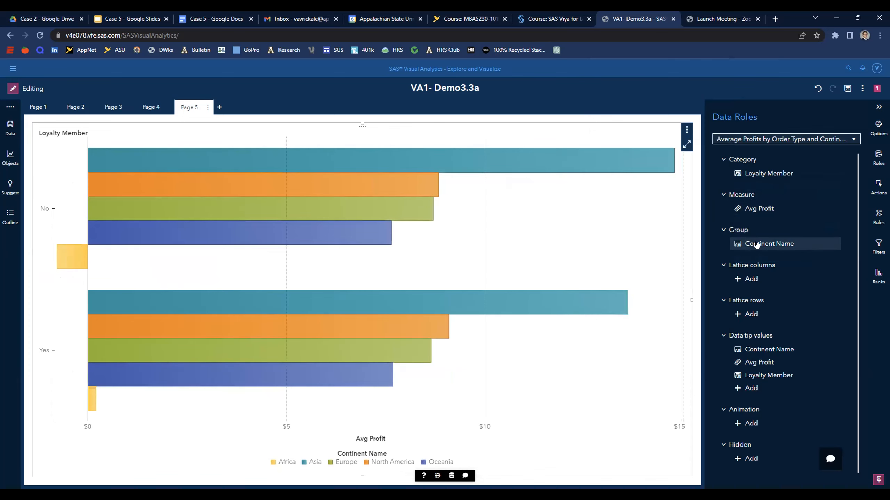
click(757, 245)
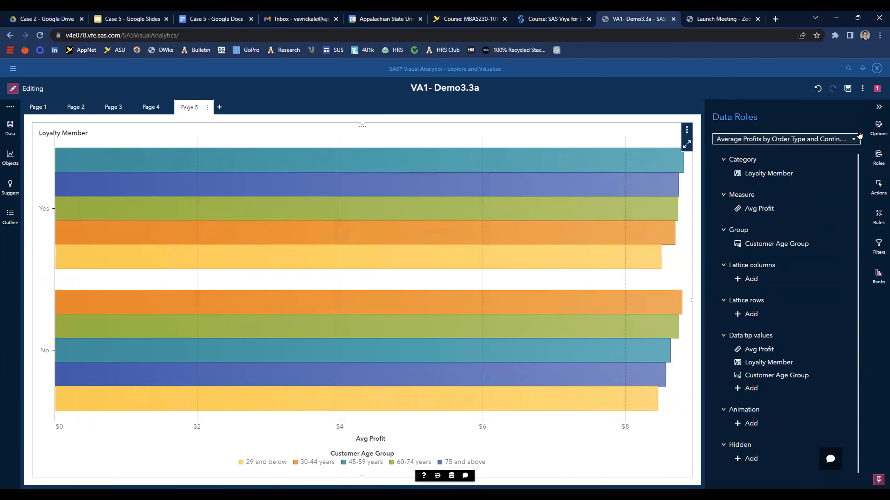
Rename the chart object to Average Profits by Loyalty Membership and Age Group
click(878, 128)
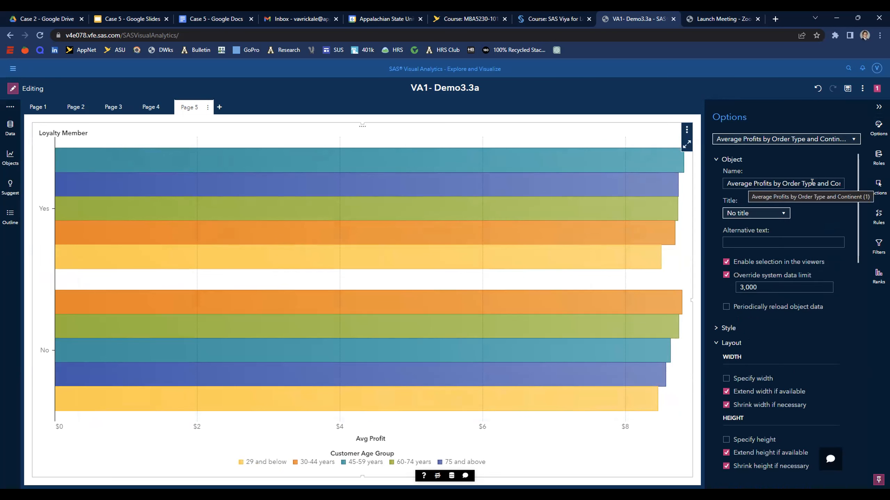
triple_click(779, 182)
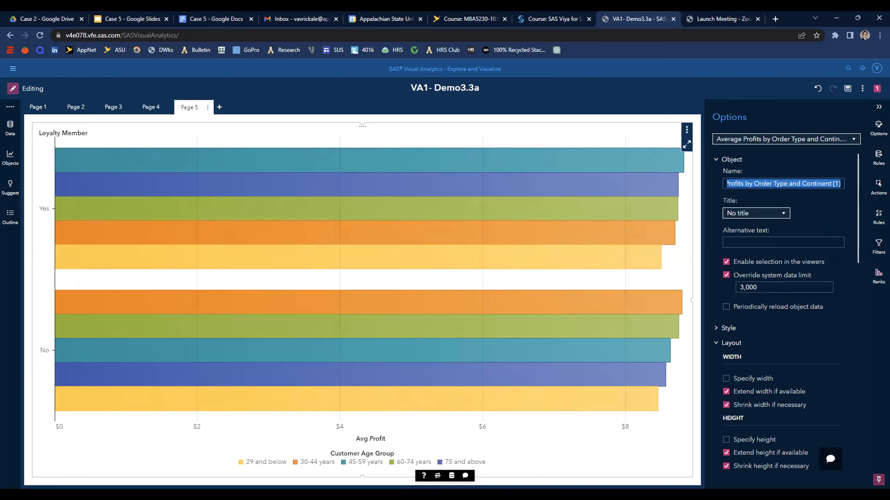
drag(753, 182, 864, 188)
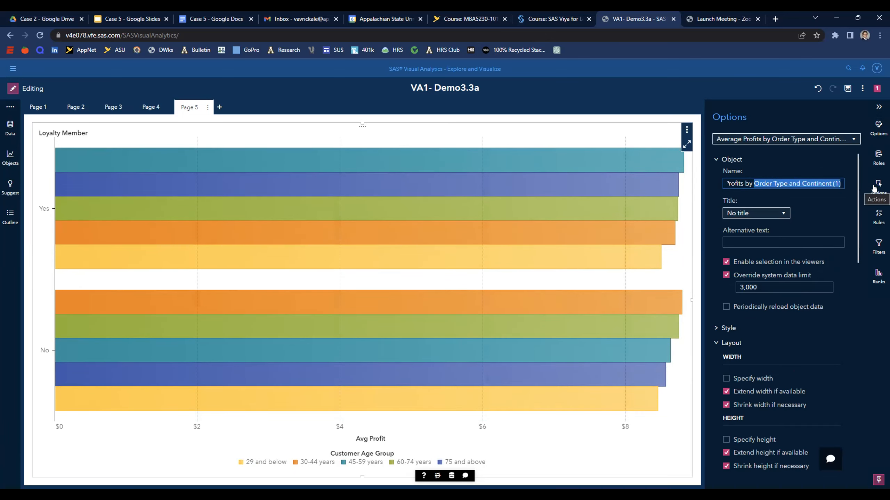
text(Loyalty M<embership and Age Group)
click(762, 182)
key(BackSpace)
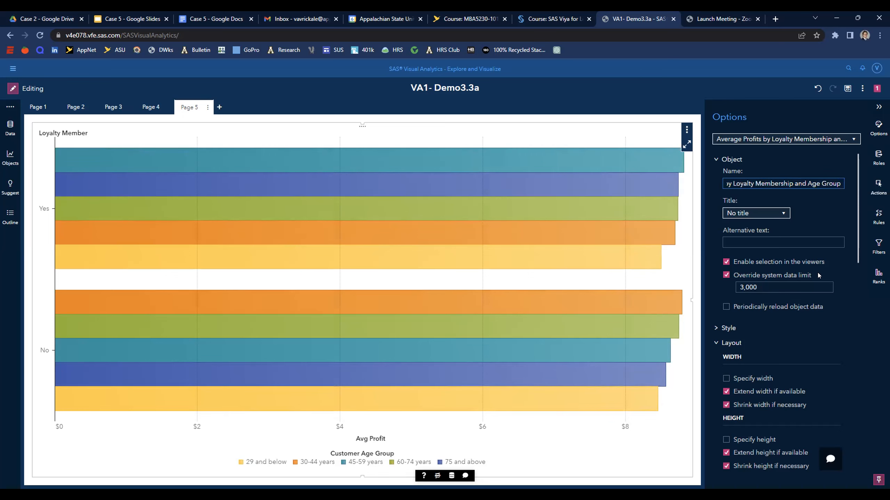
Change the bar chart's direction to vertical bars
scroll(791, 341, down, 5)
click(738, 343)
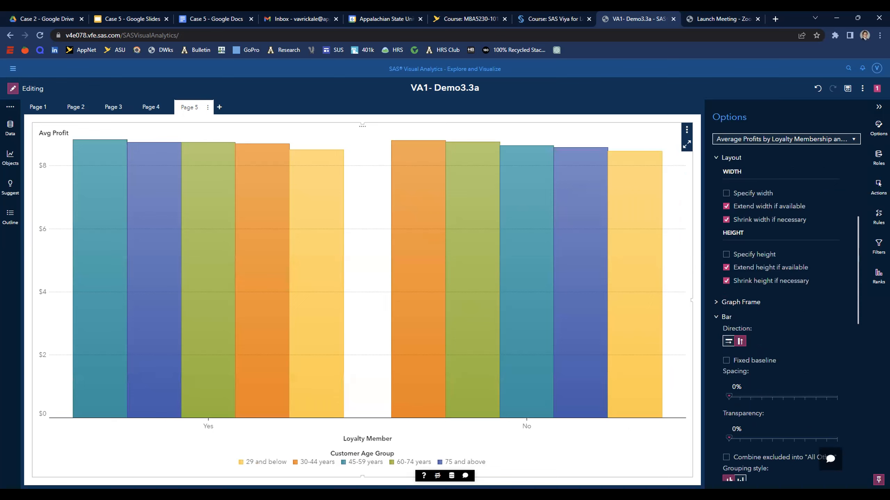
click(878, 107)
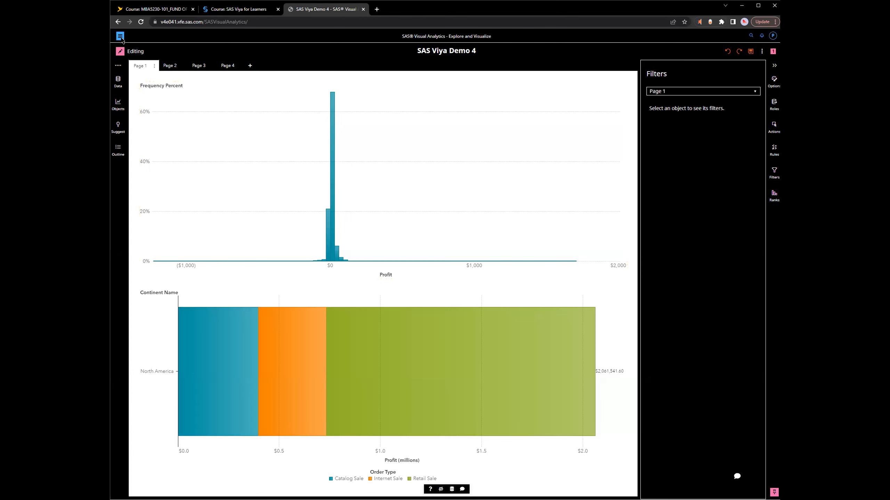
Return to Explore and Visualize in the SAS Viya Demo 4 report and open Page 4
click(119, 36)
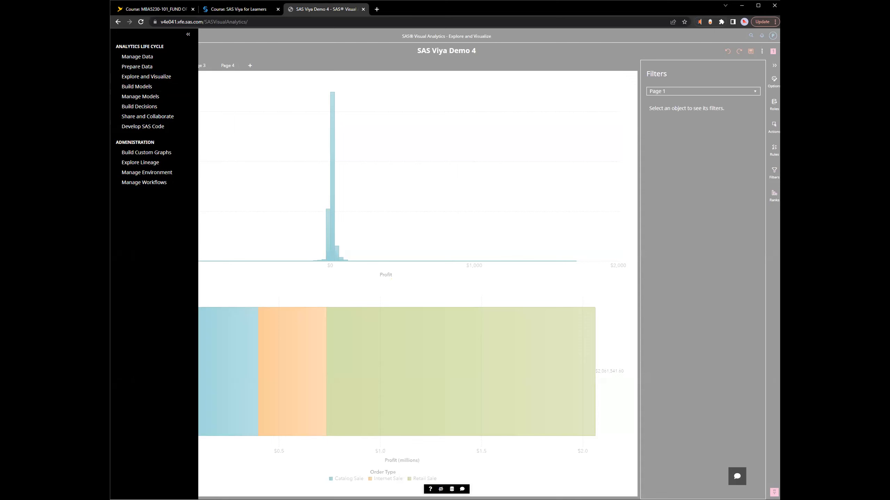
click(146, 76)
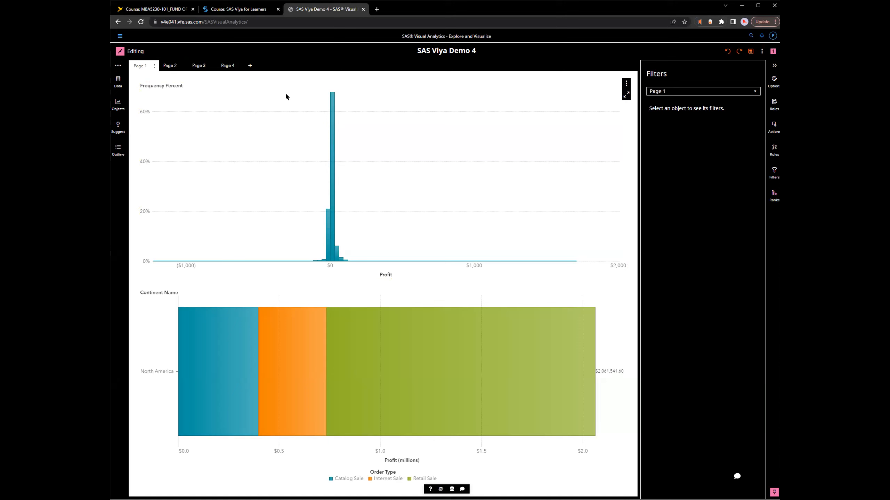
click(228, 65)
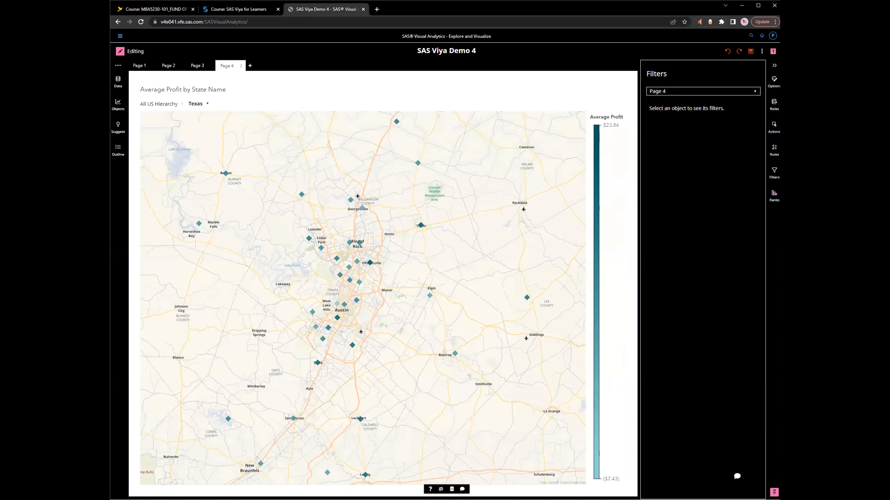
Inspect the State Name geography item's properties and its geography settings in the data pane
click(118, 82)
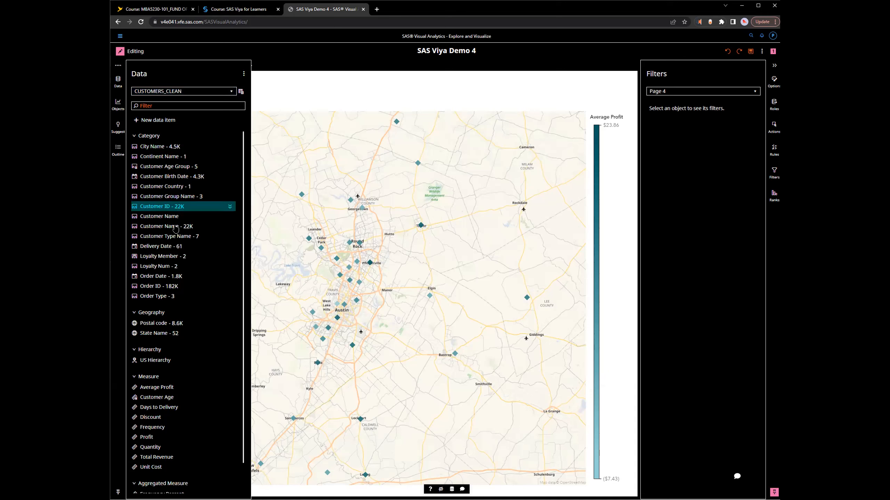
scroll(205, 263, down, 1)
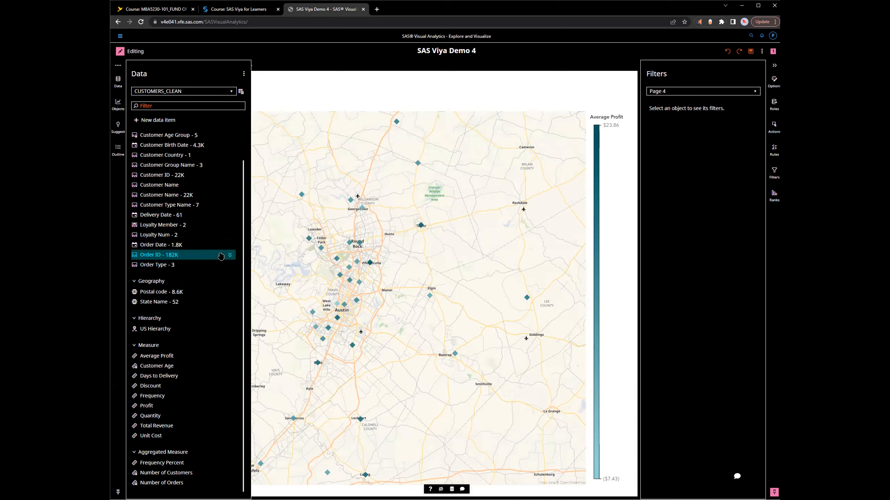
scroll(225, 285, up, 1)
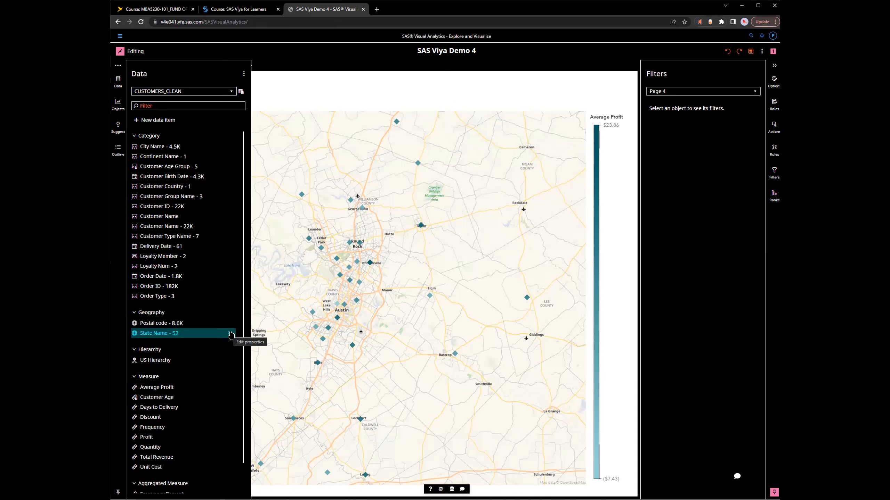
click(225, 334)
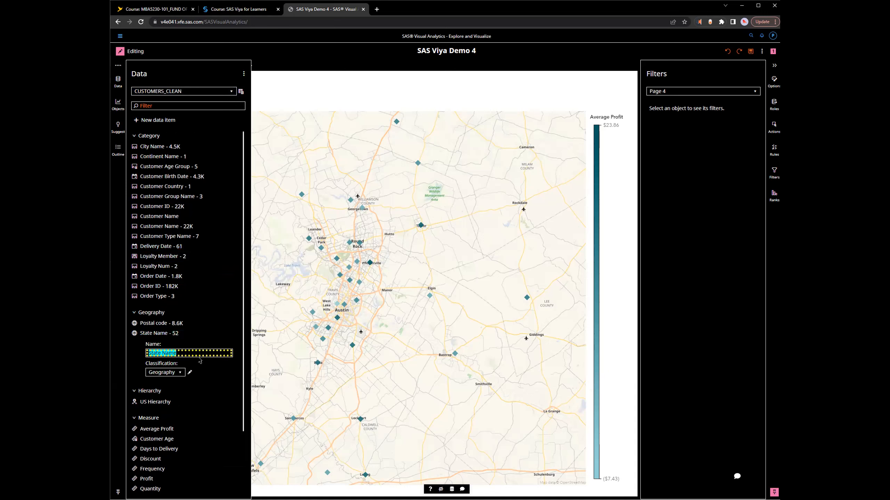
click(179, 374)
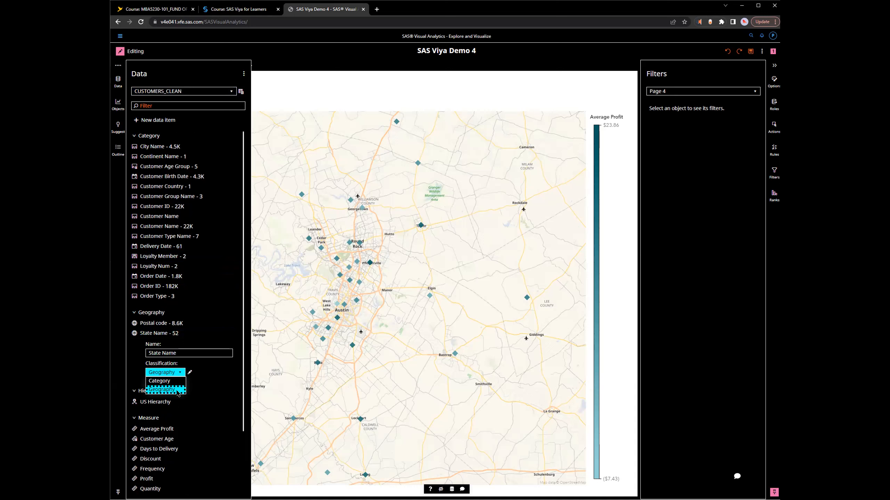
click(165, 389)
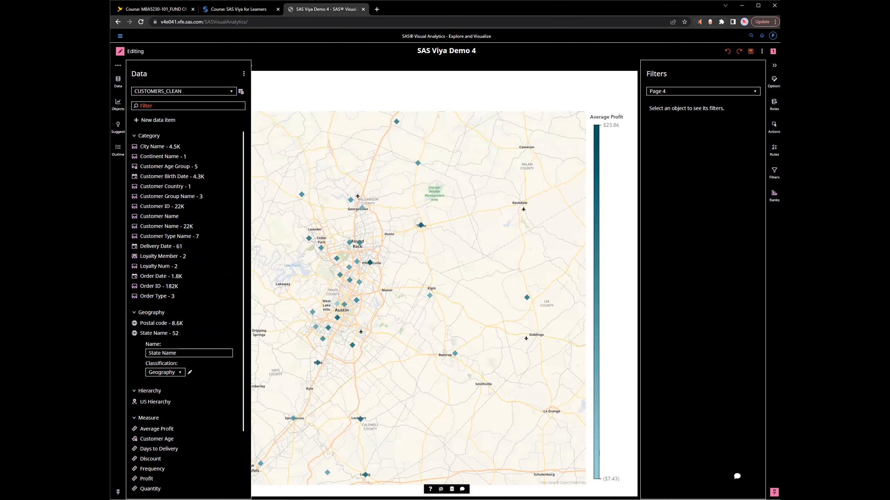
click(189, 373)
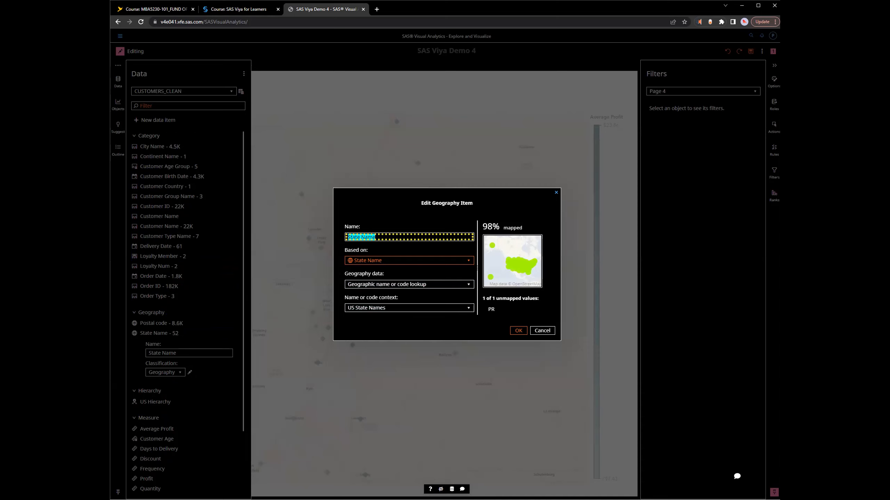
click(517, 330)
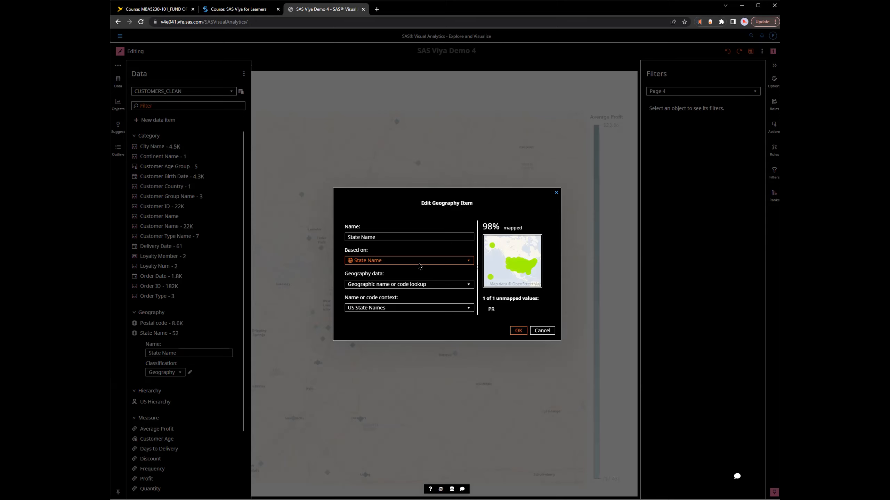
click(556, 192)
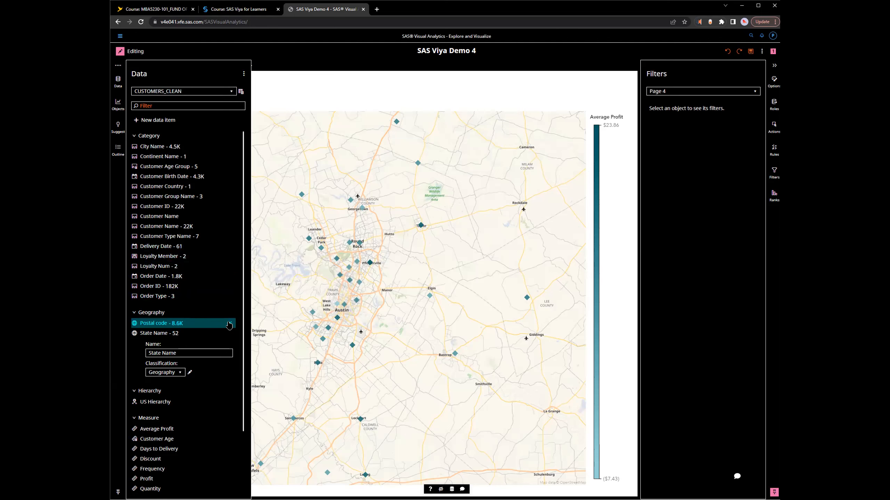
Inspect the Postal code geography item's settings and name or code context options, then cancel
click(229, 324)
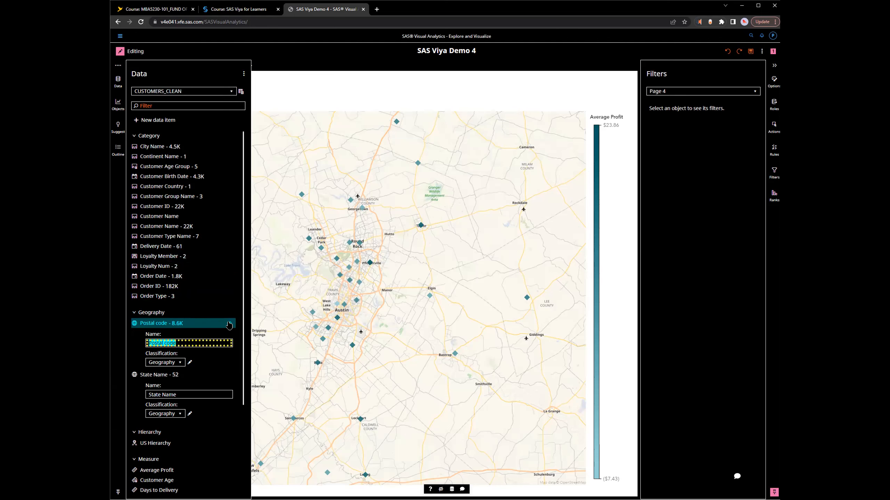
click(190, 364)
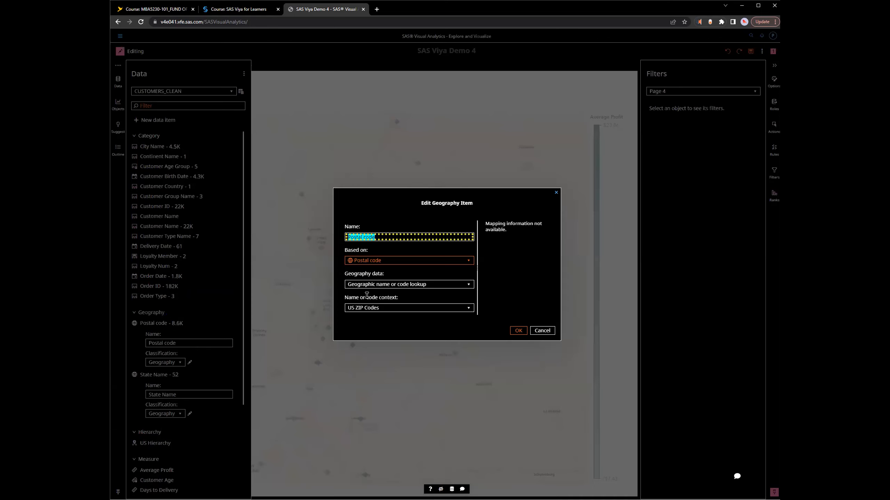
click(402, 309)
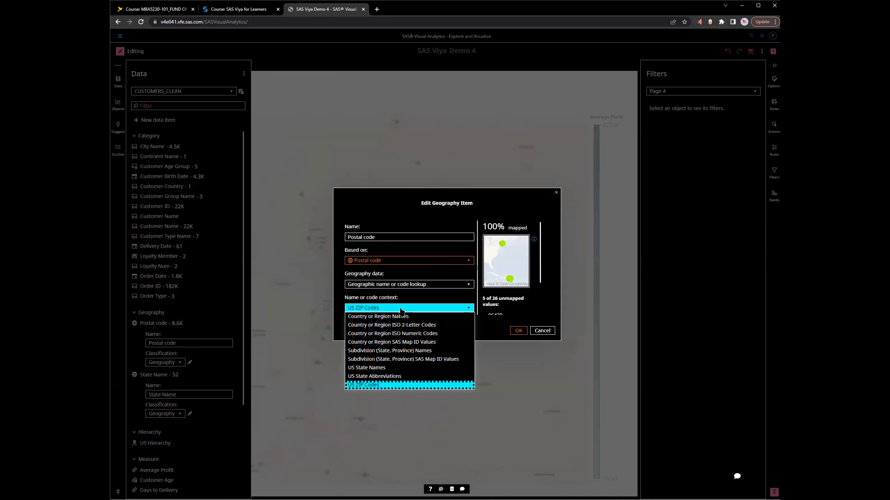
click(523, 333)
click(543, 331)
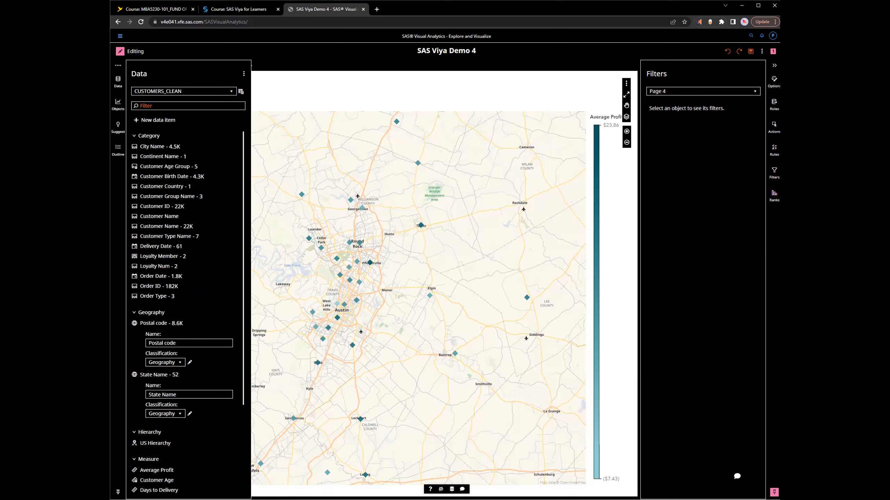
Collapse the State Name and Postal code property panels in the data pane
scroll(196, 208, down, 3)
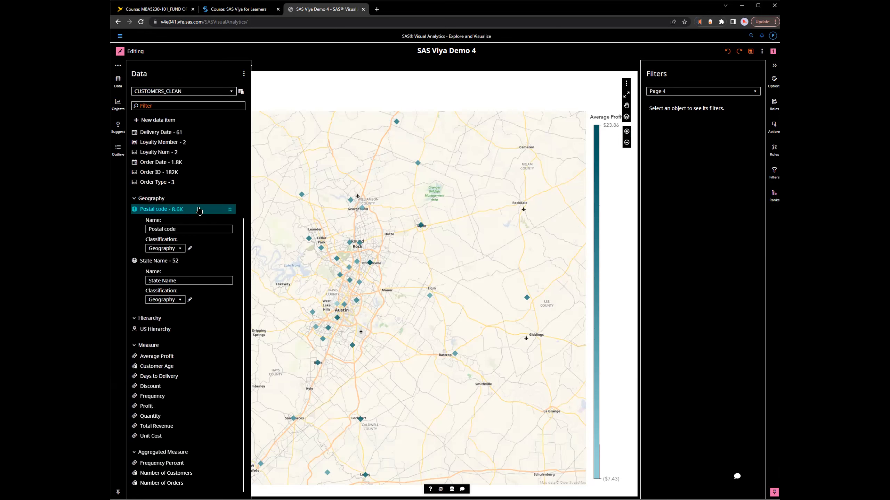
mouse_move(200, 209)
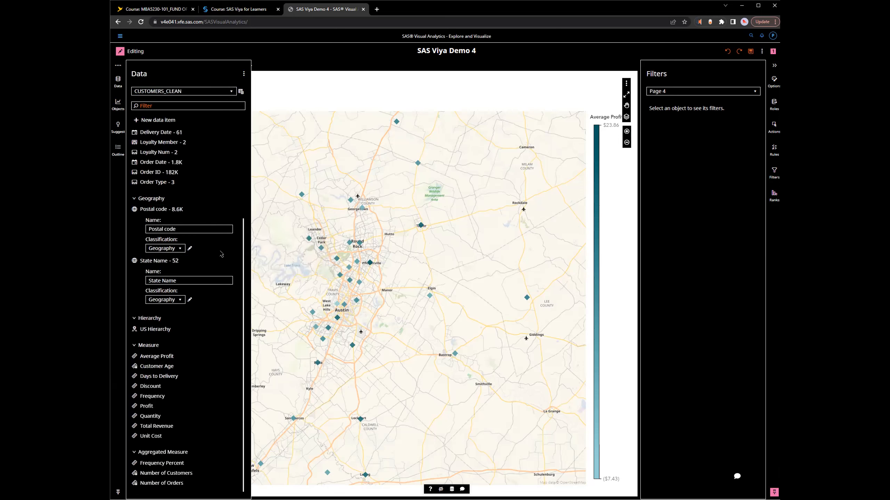
click(230, 261)
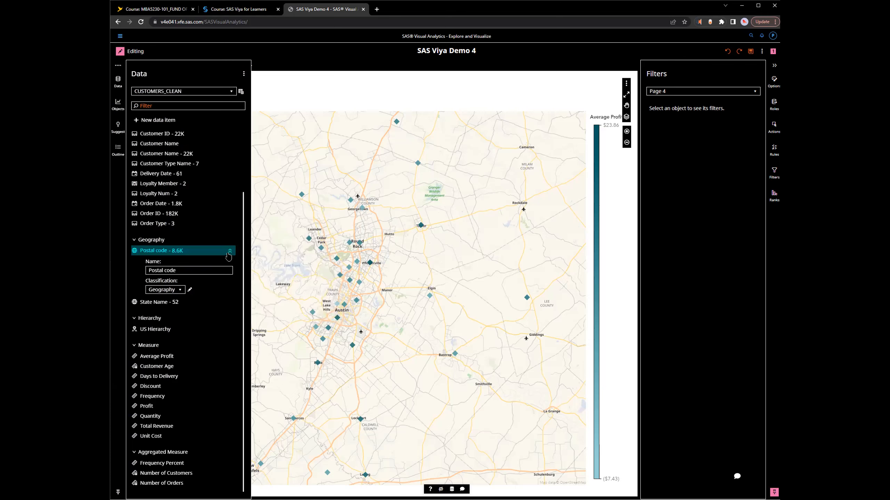
click(228, 251)
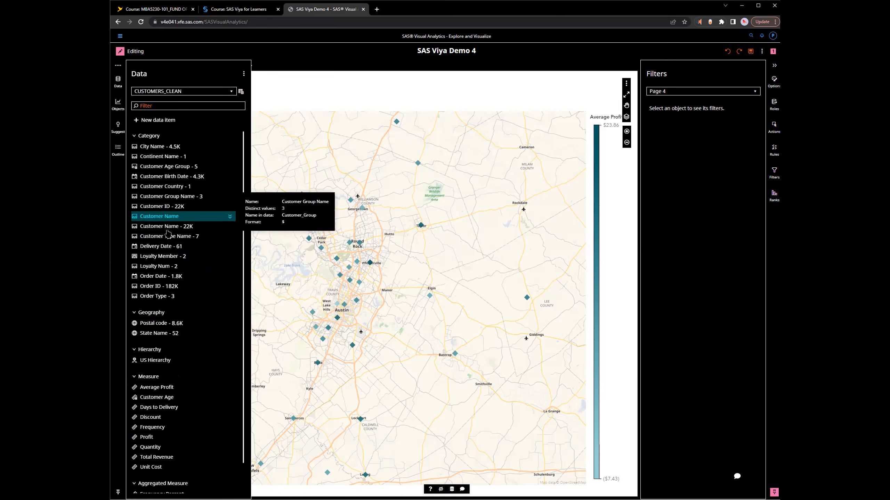
scroll(175, 259, down, 1)
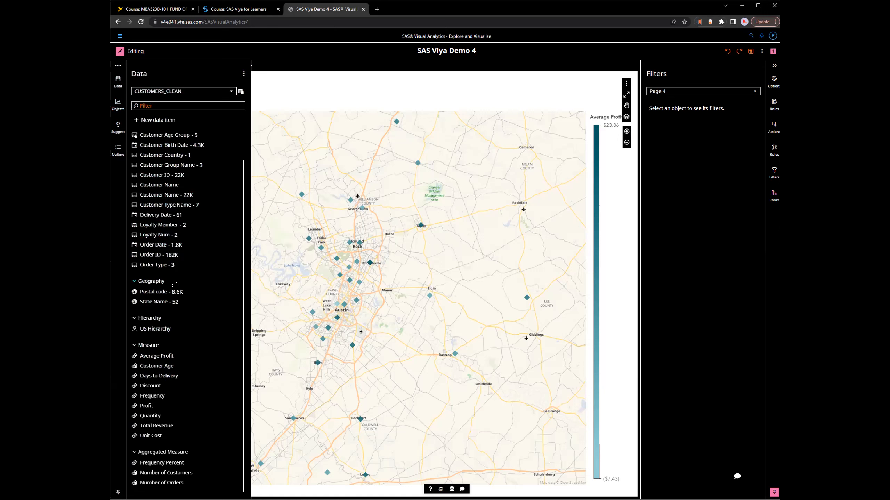
click(191, 121)
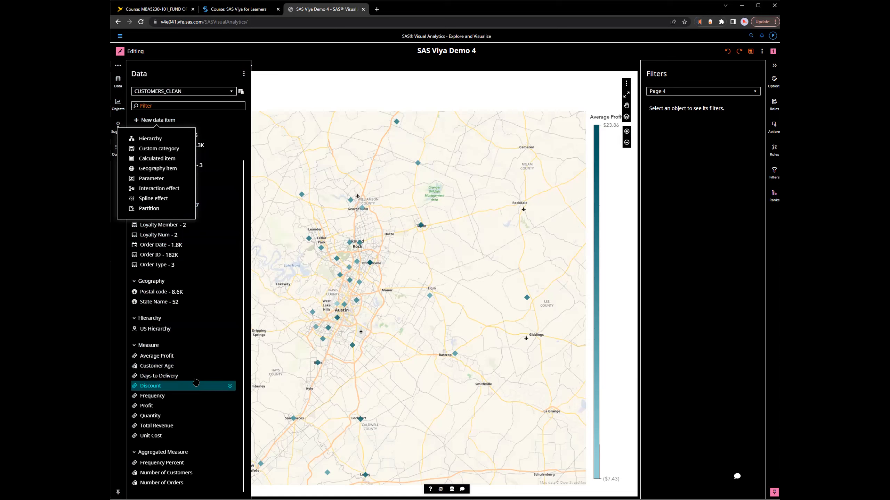
click(188, 338)
scroll(195, 343, up, 1)
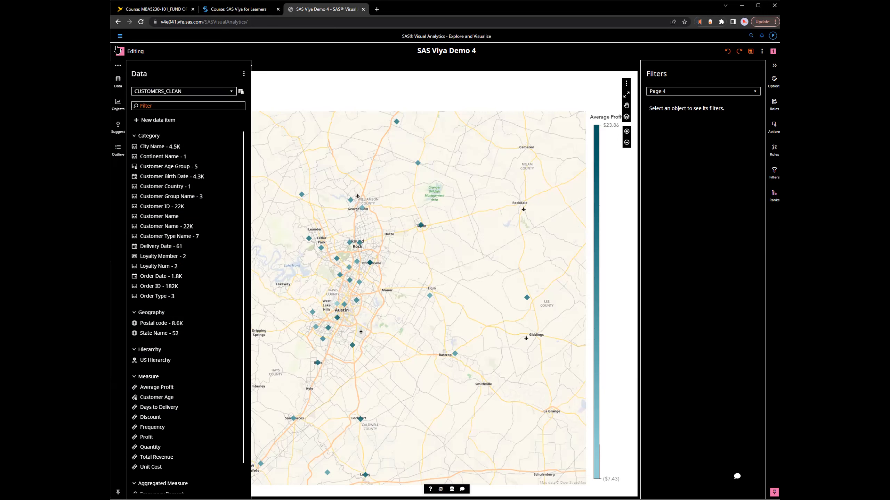
click(119, 80)
click(774, 81)
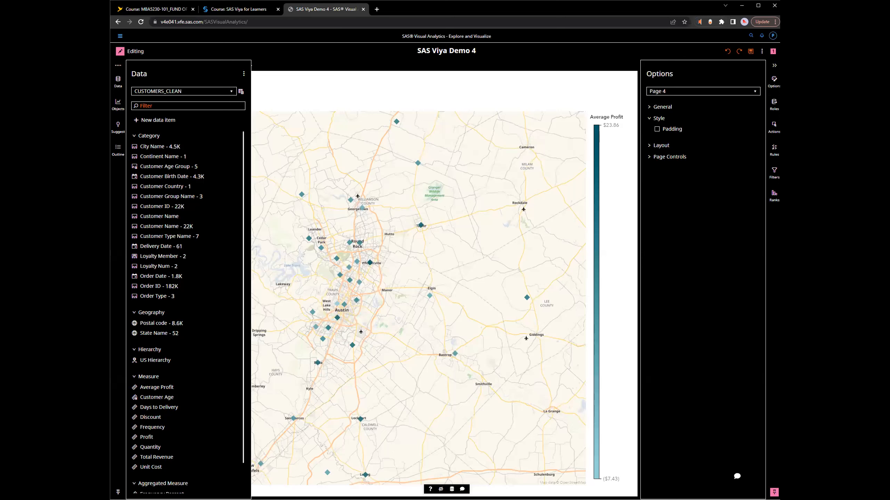
click(240, 92)
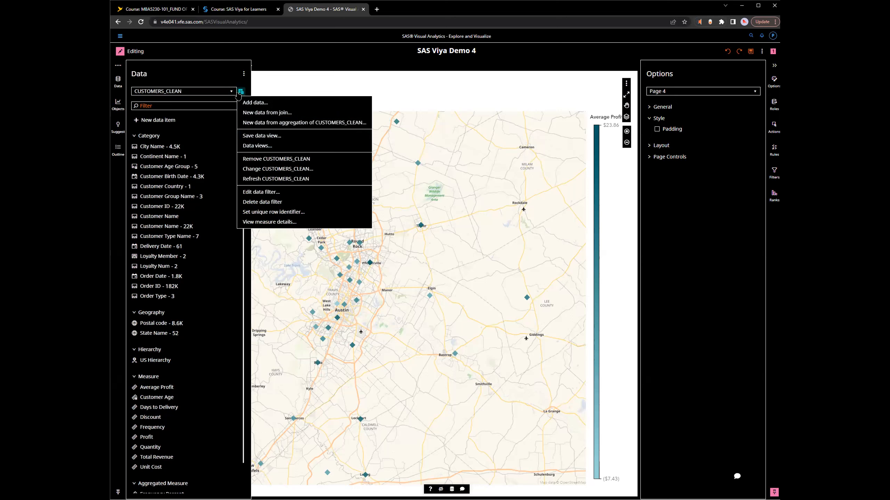
click(205, 140)
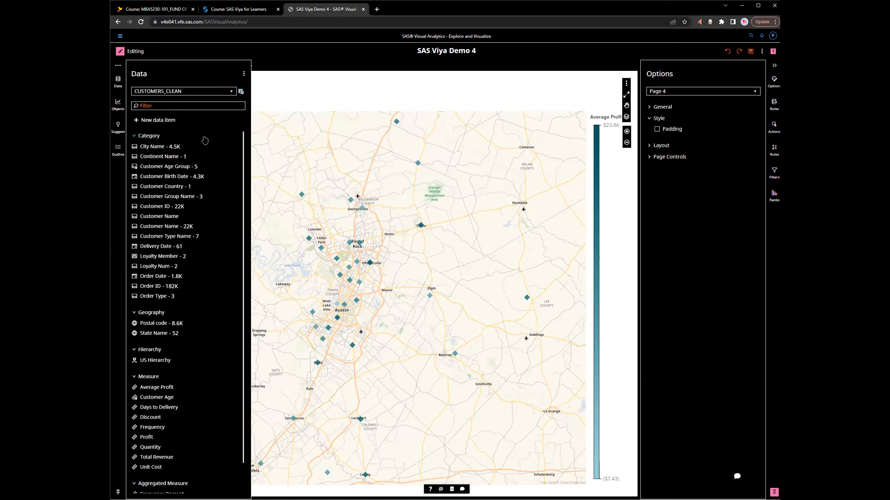
click(140, 139)
click(241, 92)
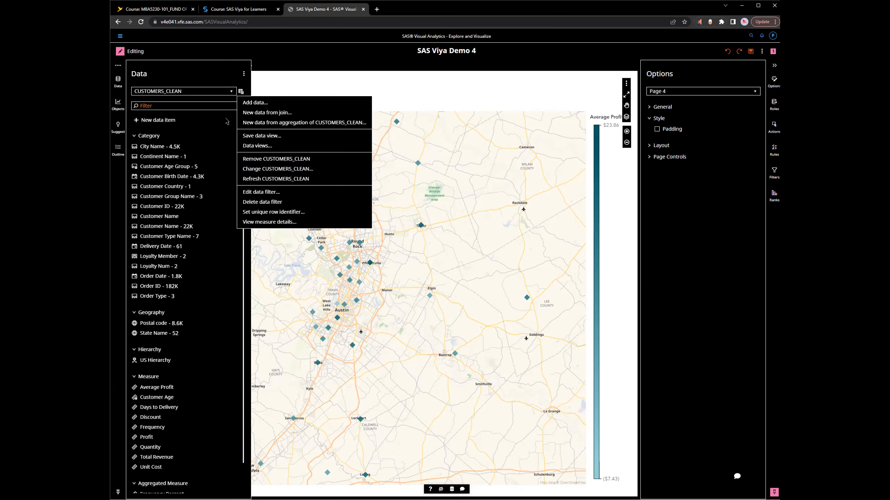
click(190, 125)
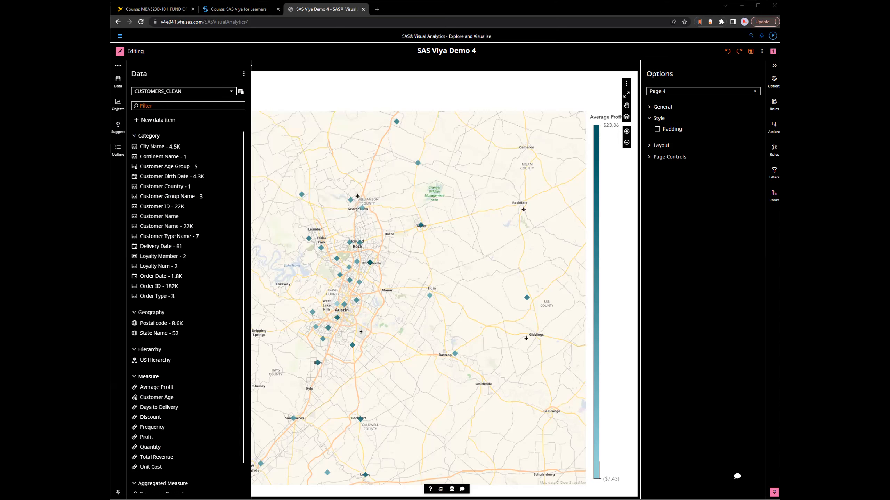
click(148, 136)
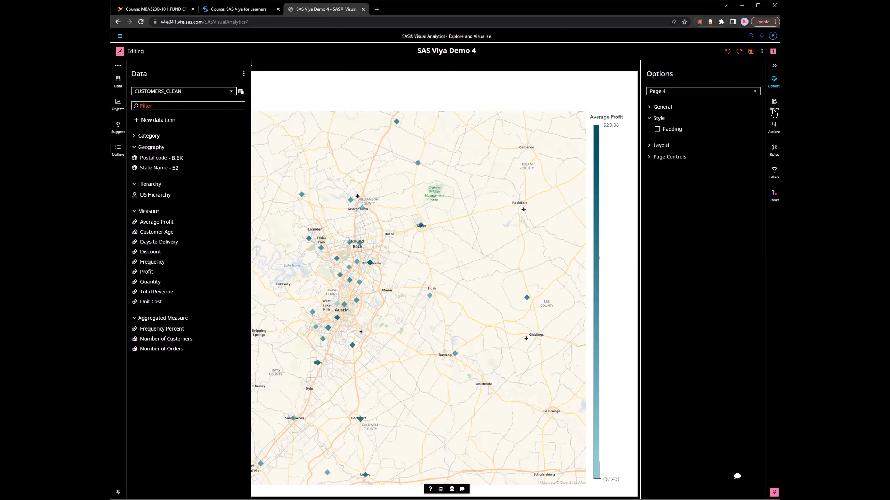
click(773, 127)
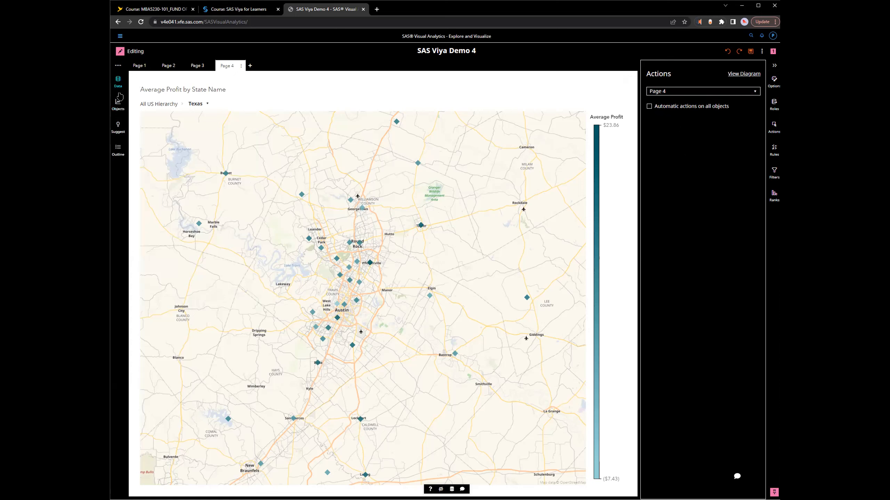
Add a Geo coordinate object to Page 4 above the existing state map
click(119, 103)
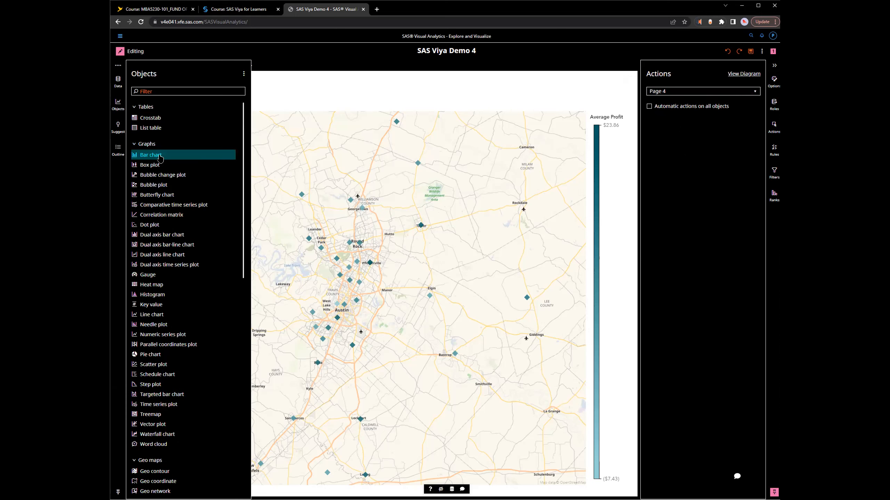
scroll(165, 237, down, 4)
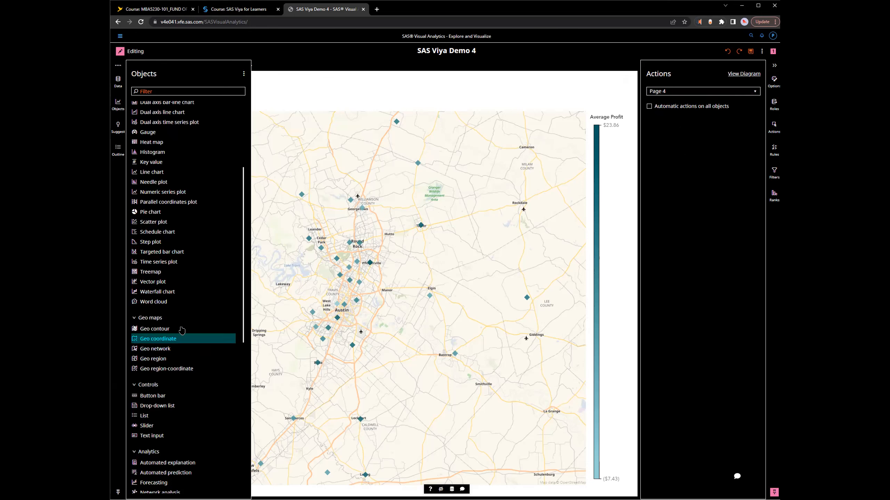
scroll(186, 320, up, 4)
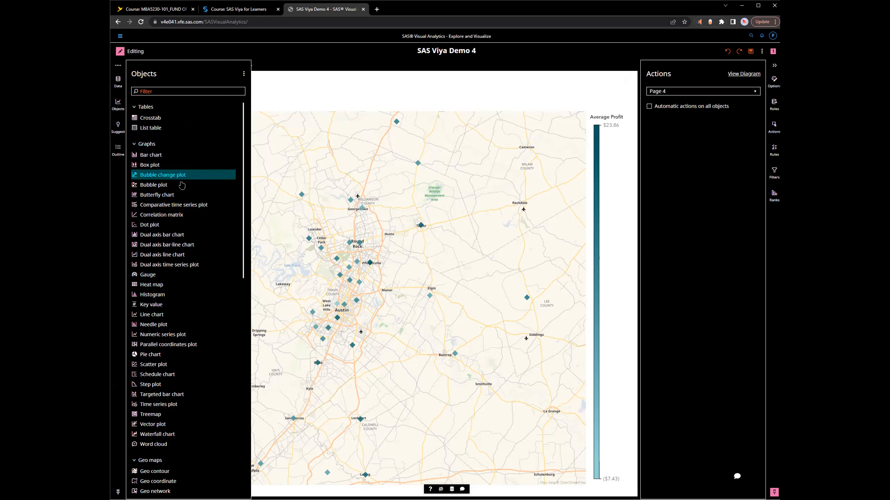
click(175, 92)
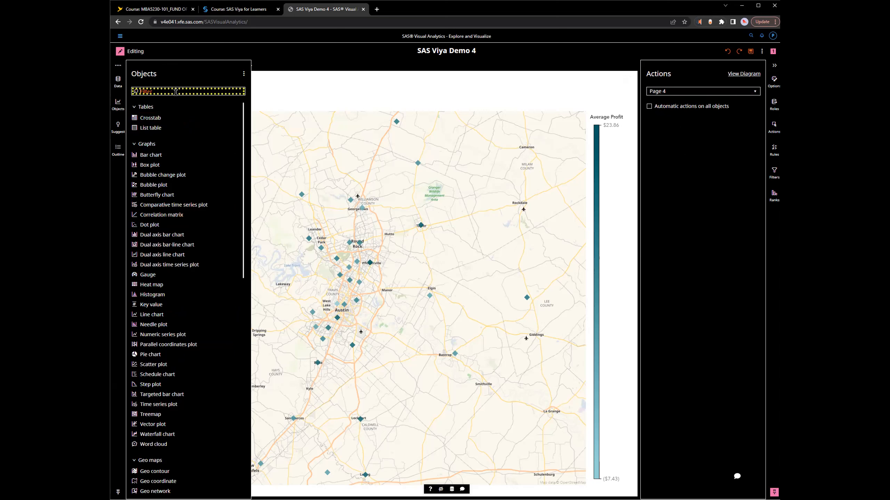
text(geo)
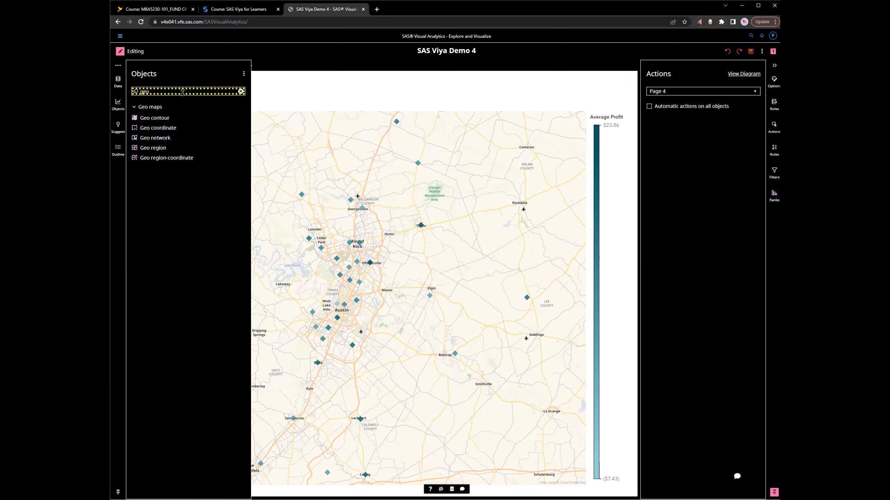
drag(175, 128, 373, 164)
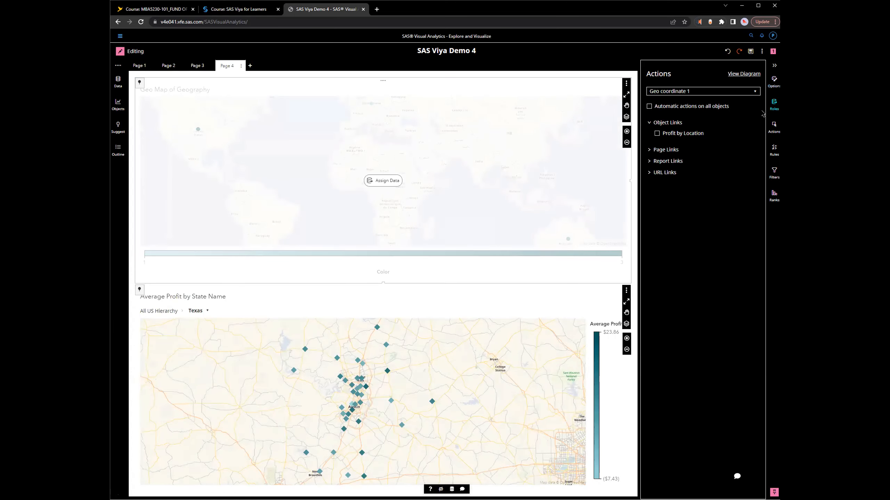
Assign US Hierarchy to the geo coordinate map's Geography role
click(774, 105)
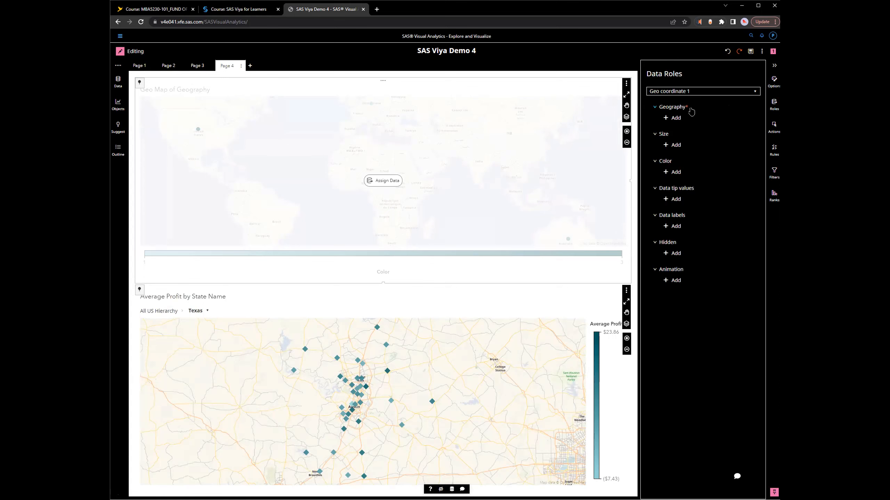
click(665, 119)
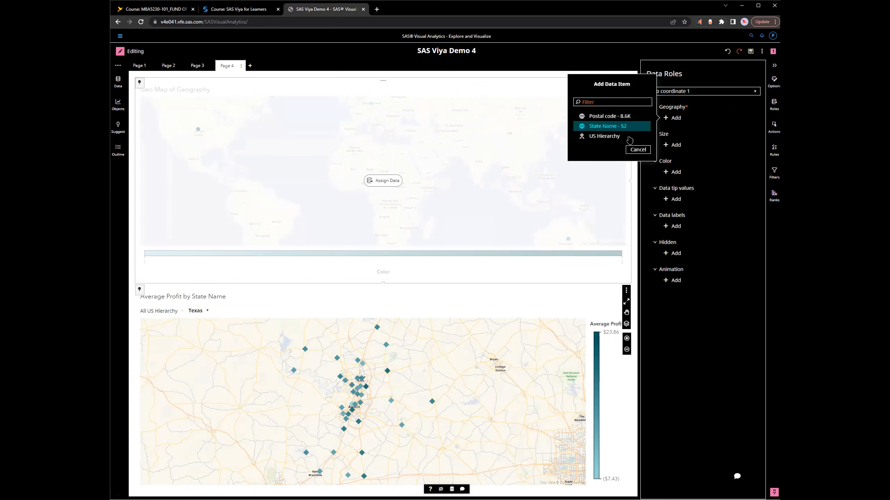
click(604, 136)
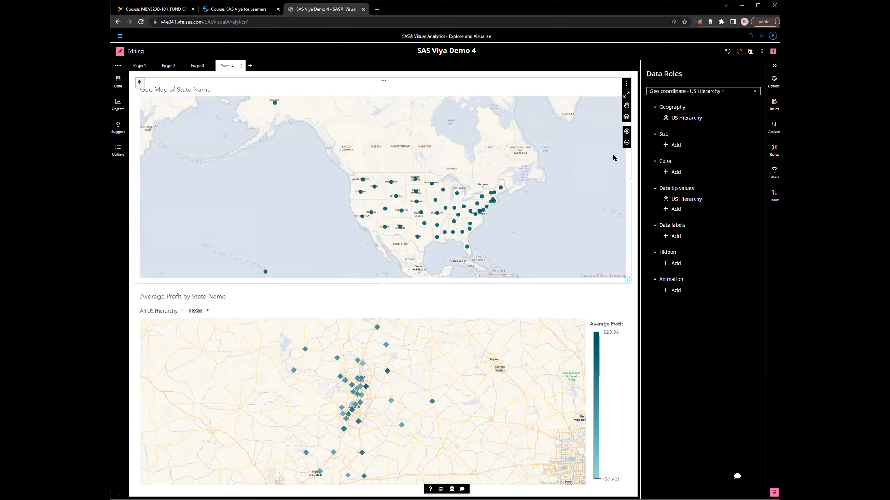
Assign Frequency to the map's Size role and Profit to its Color role
click(664, 148)
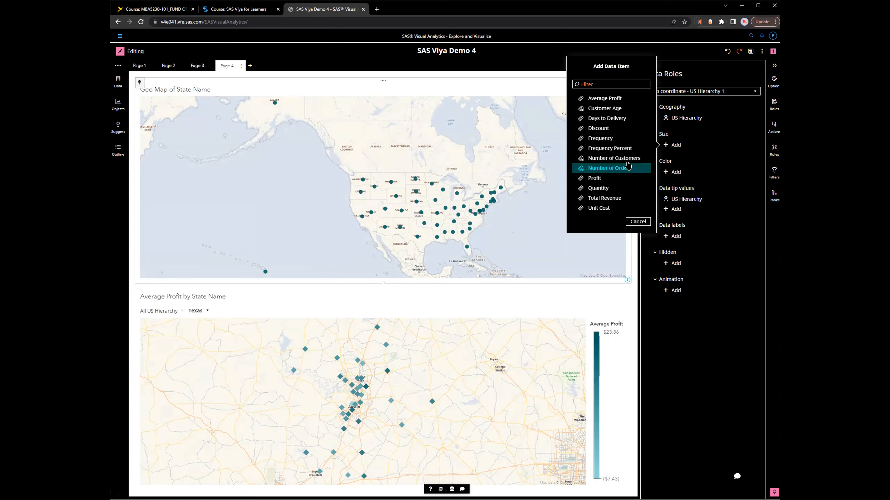
click(611, 138)
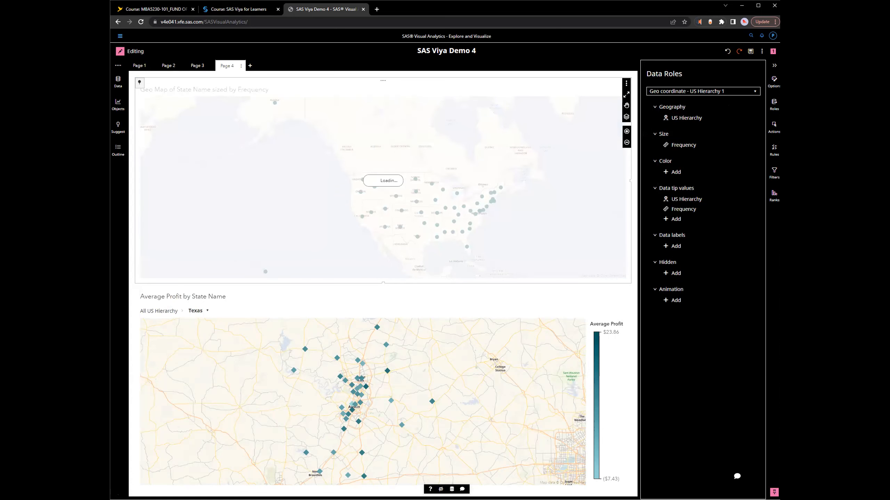
click(672, 172)
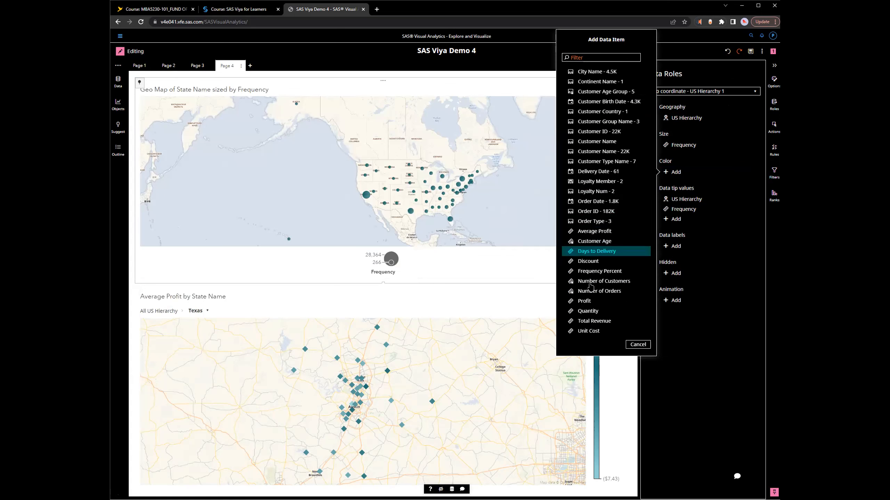
click(584, 302)
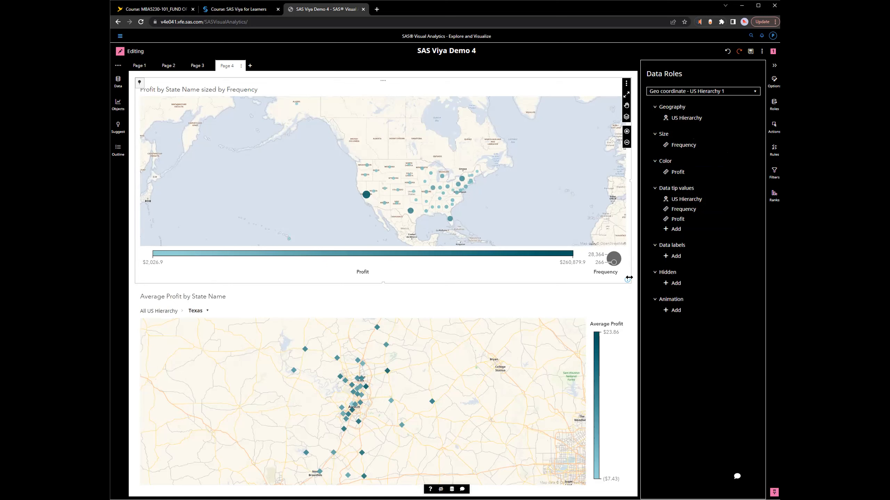
Try to rename the geo coordinate object to Profit by Location in its options
mouse_move(626, 280)
click(773, 81)
click(772, 81)
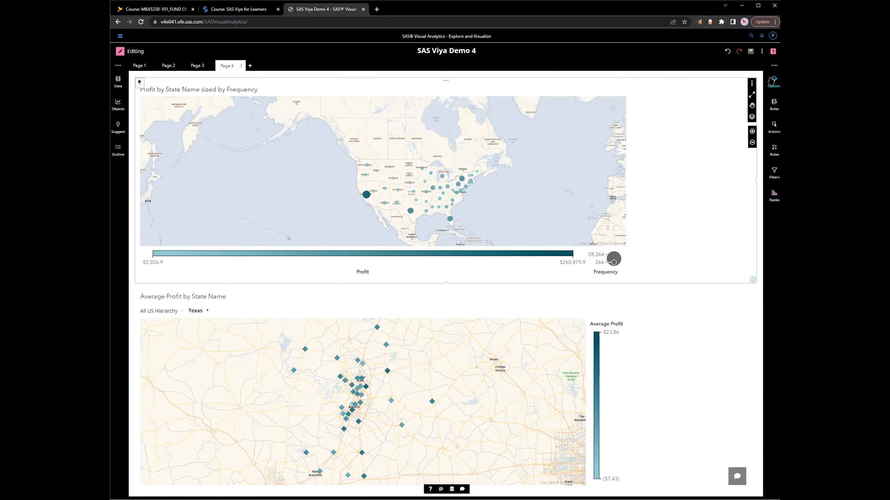
click(773, 81)
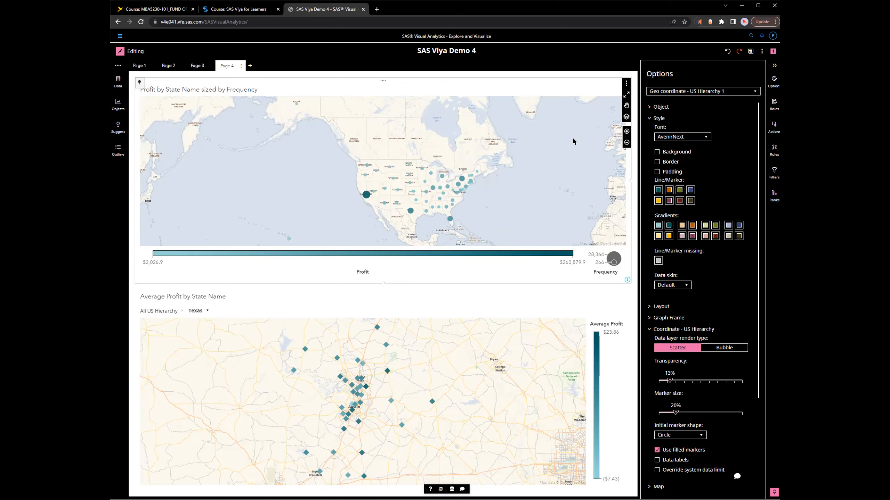
click(649, 107)
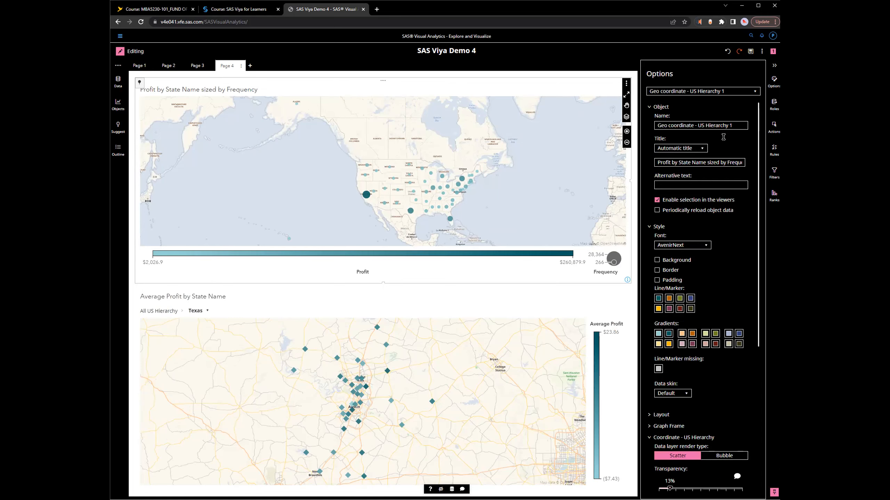
click(740, 124)
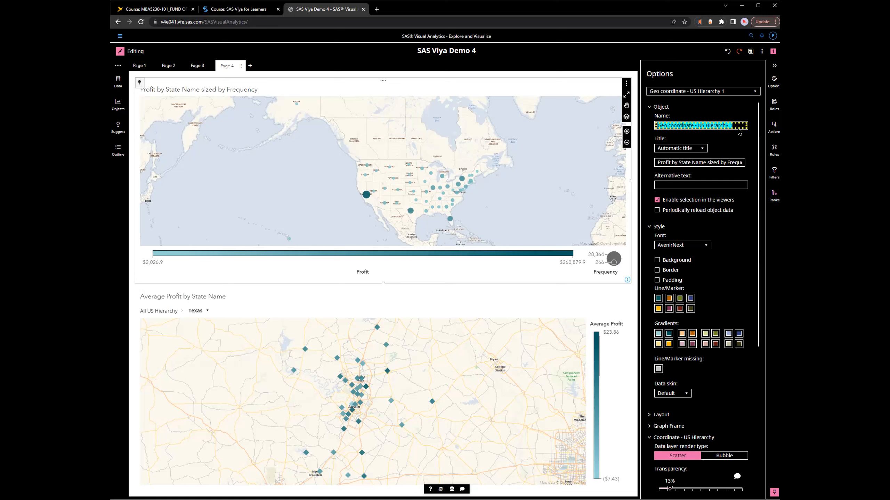
text(Profit b)
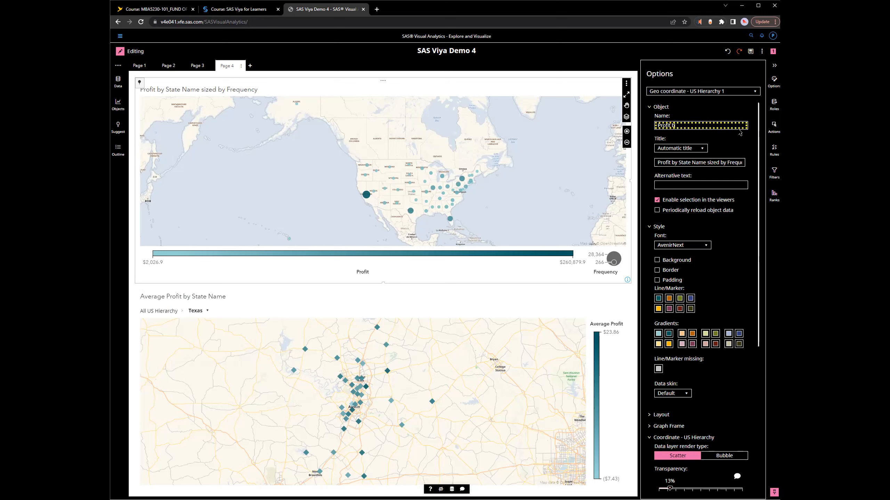
text(y Location)
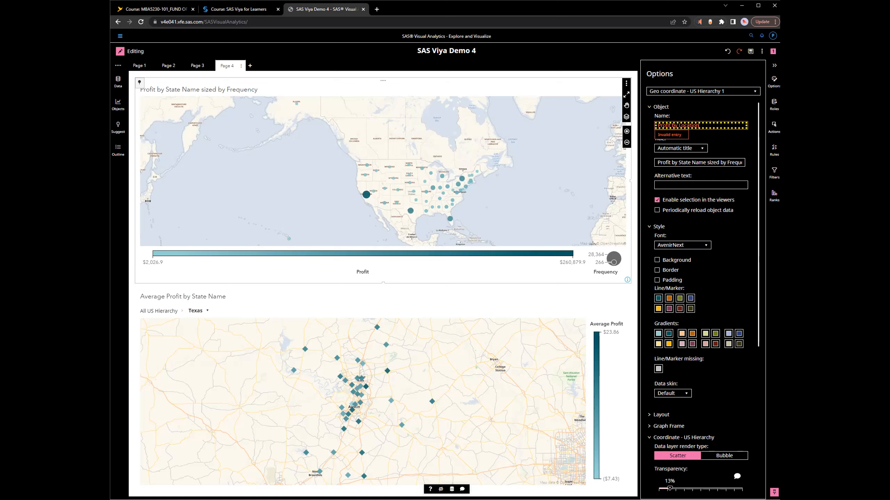
Set the map's initial marker shape to Diamond and marker size to 30%
scroll(707, 193, down, 1)
scroll(707, 193, up, 1)
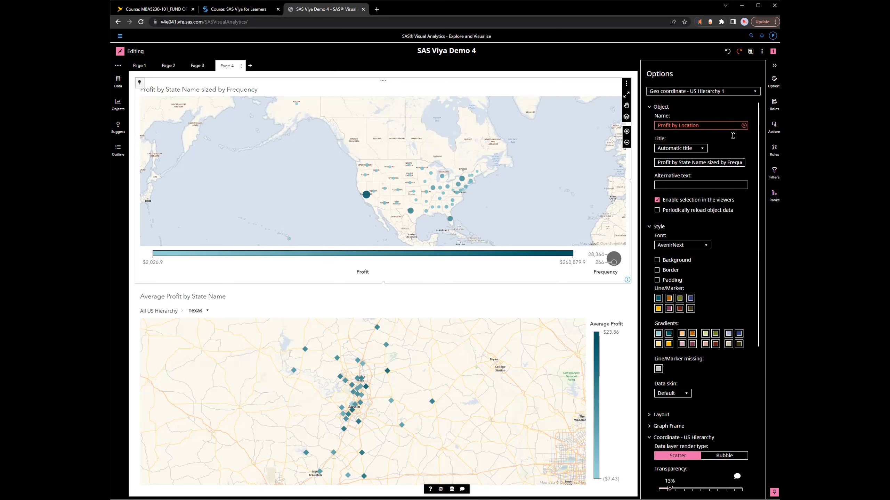
scroll(723, 168, down, 3)
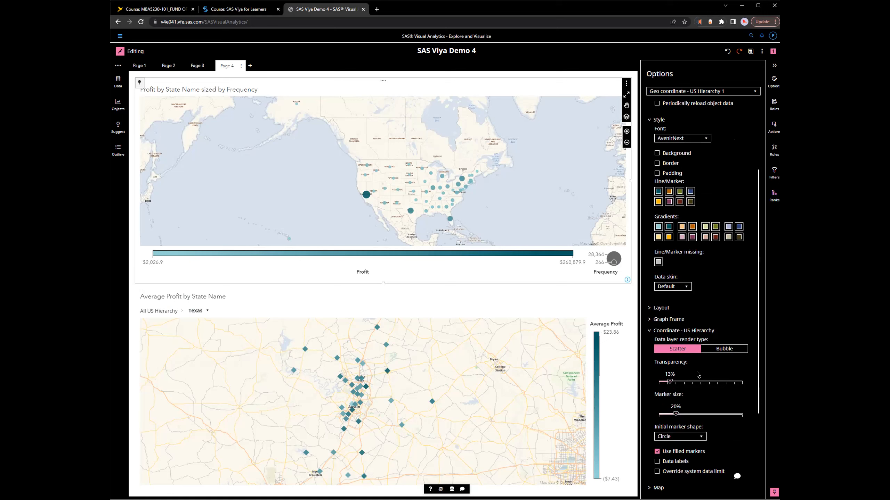
click(689, 436)
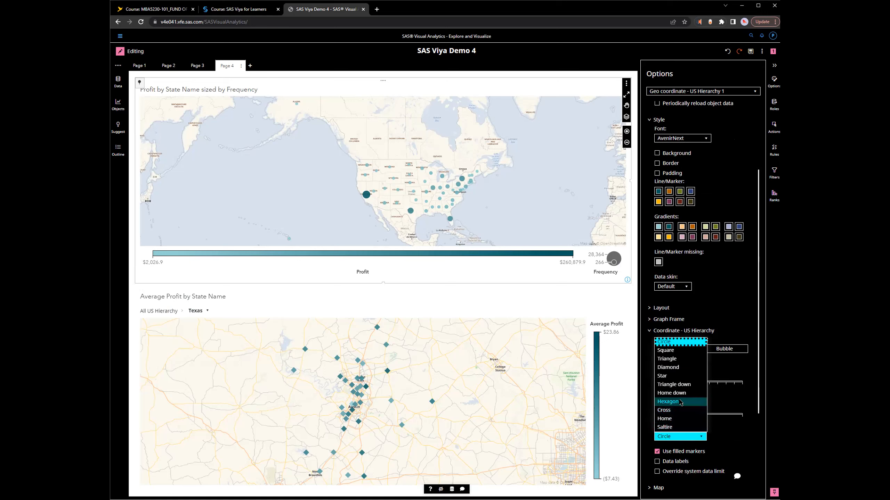
click(677, 368)
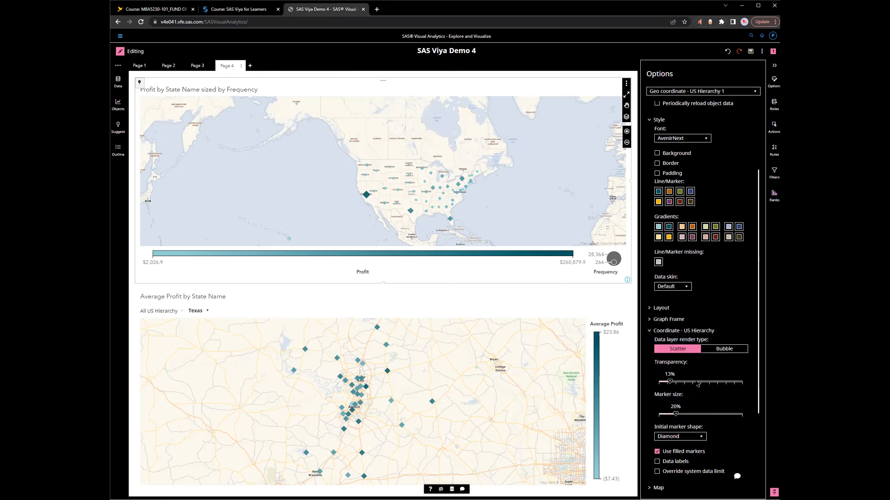
drag(678, 417, 685, 416)
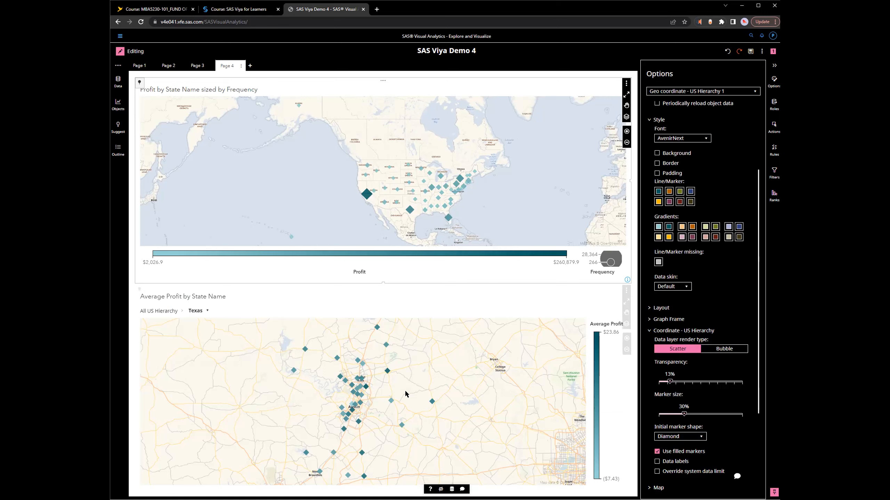
Move the map legend placement to the right-middle position
scroll(701, 315, down, 3)
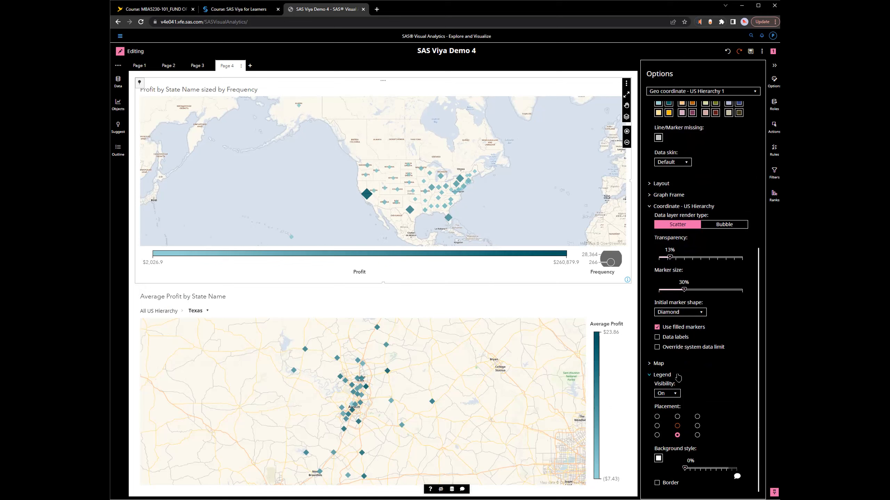
click(697, 426)
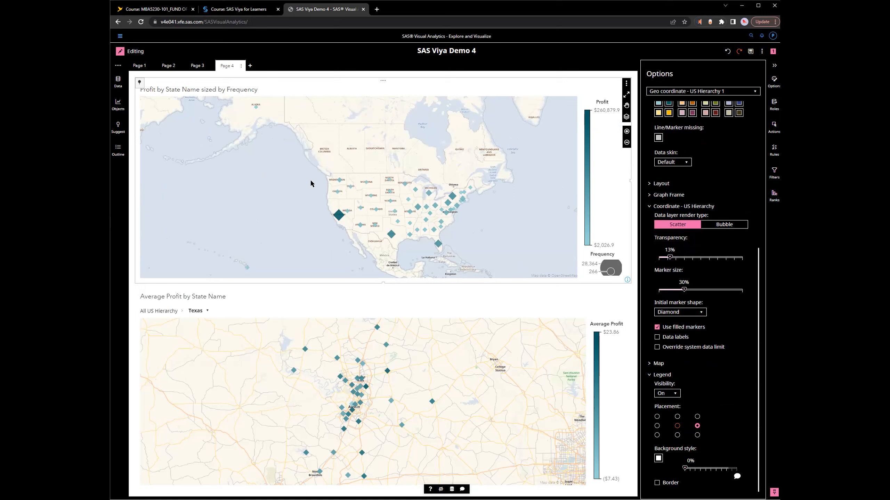
Remove Frequency from the geo coordinate map's data
right_click(396, 172)
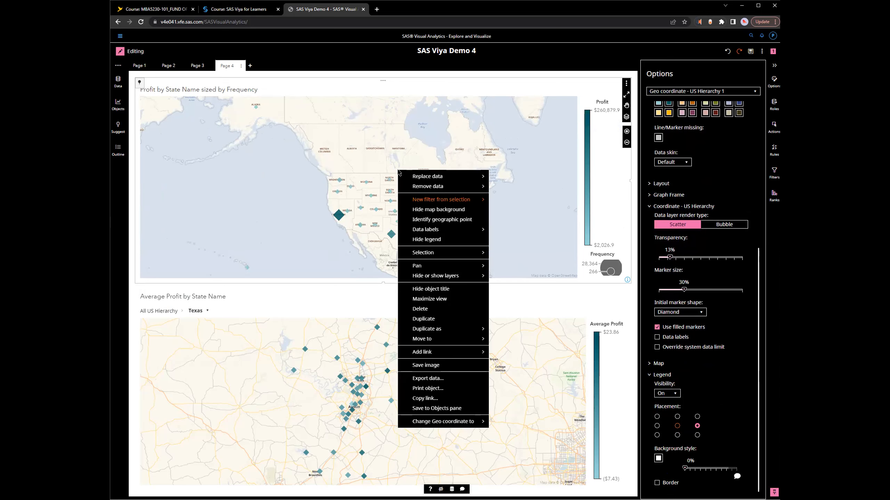
mouse_move(456, 186)
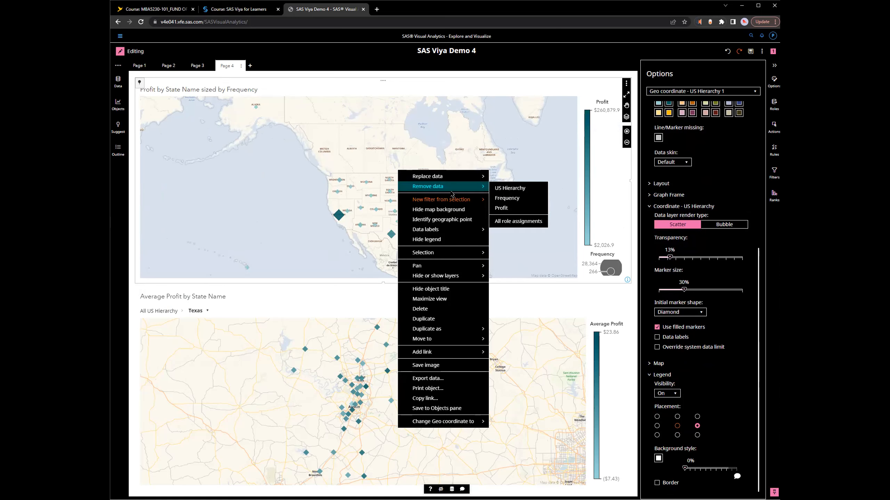
click(511, 198)
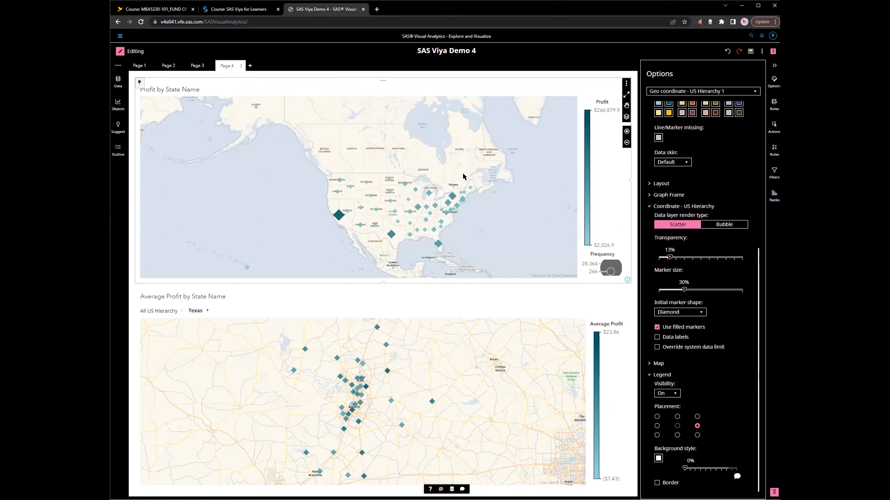
Replace Profit on the map with Average Profit
right_click(370, 156)
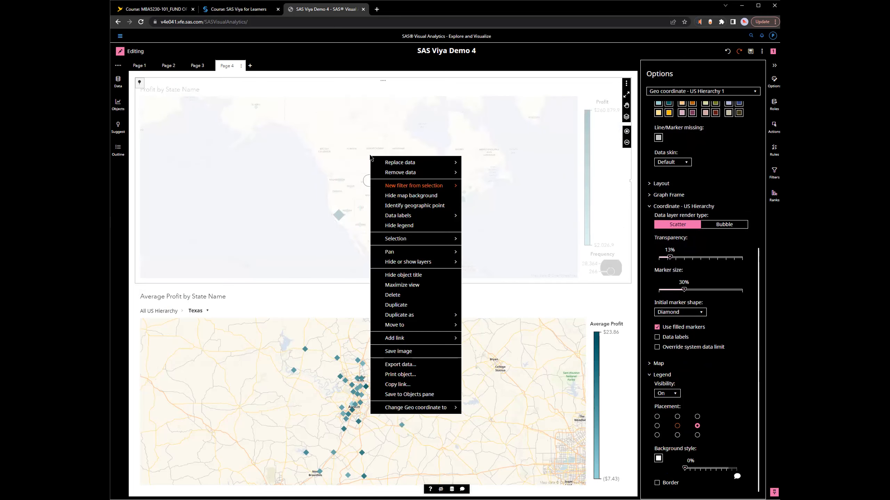
mouse_move(402, 167)
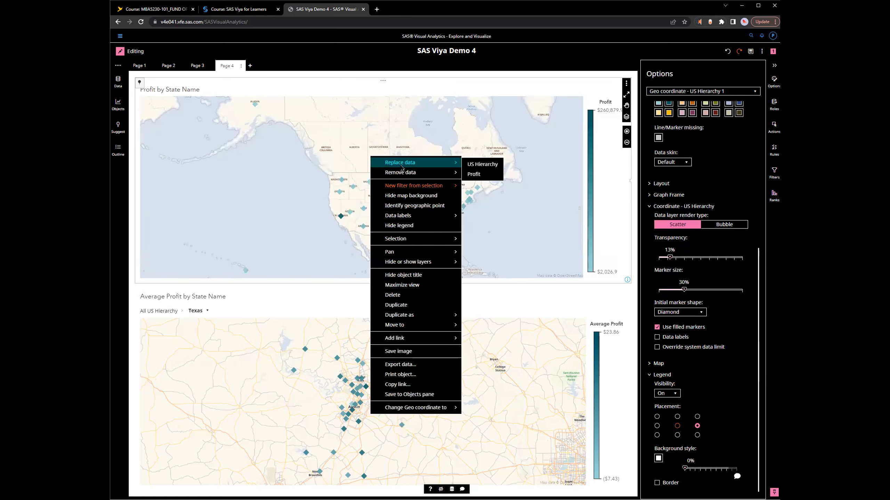
click(463, 177)
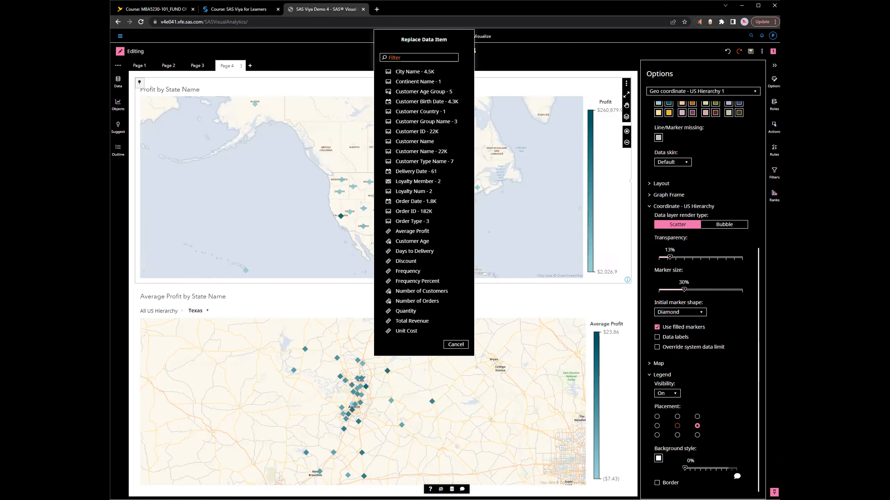
click(403, 72)
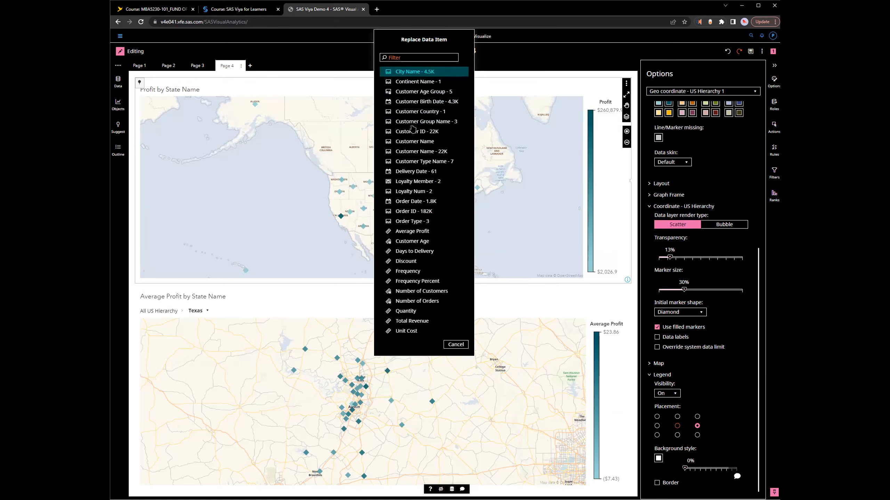
click(403, 232)
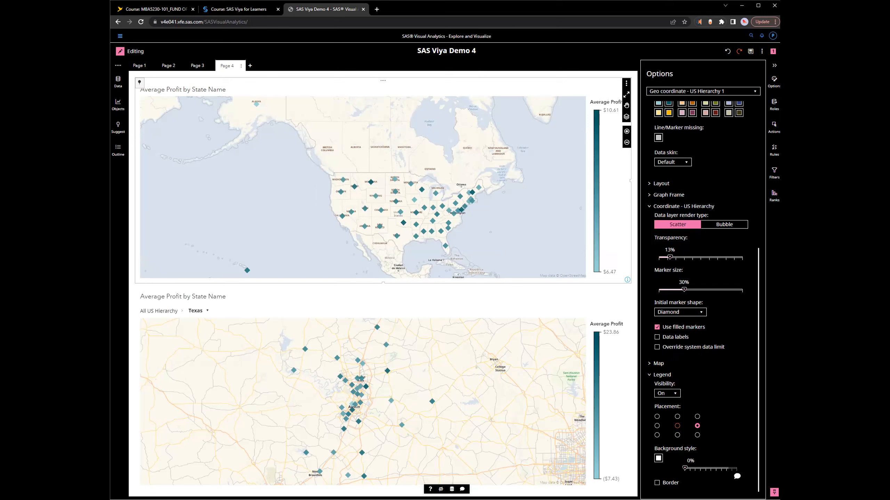
Drill down into Texas on the map
mouse_move(395, 237)
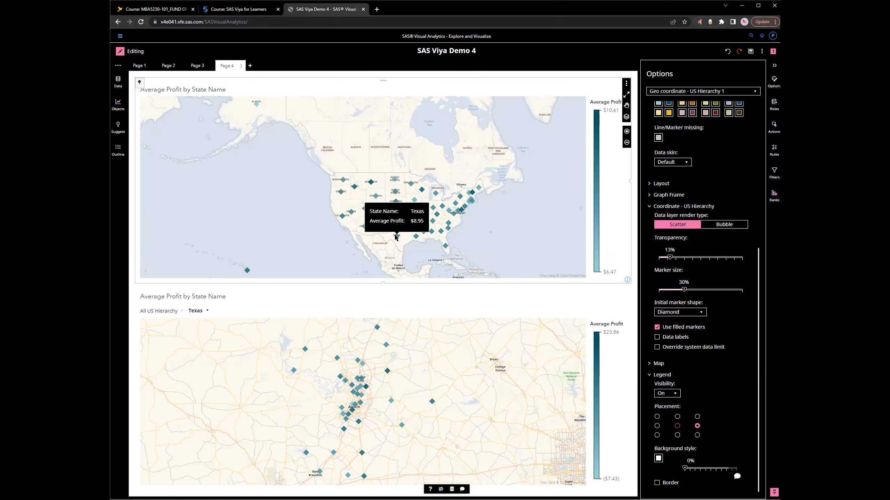
double_click(395, 238)
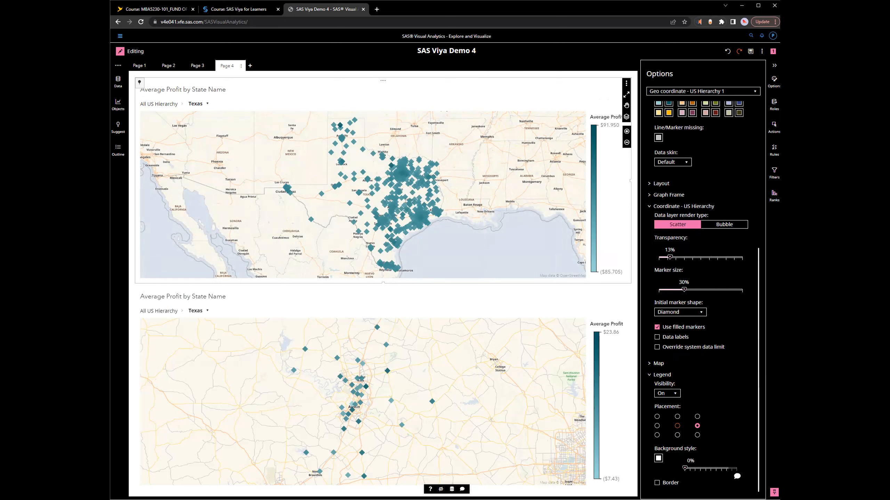
Search for austin and drop a location pin on Austin, TX
click(141, 85)
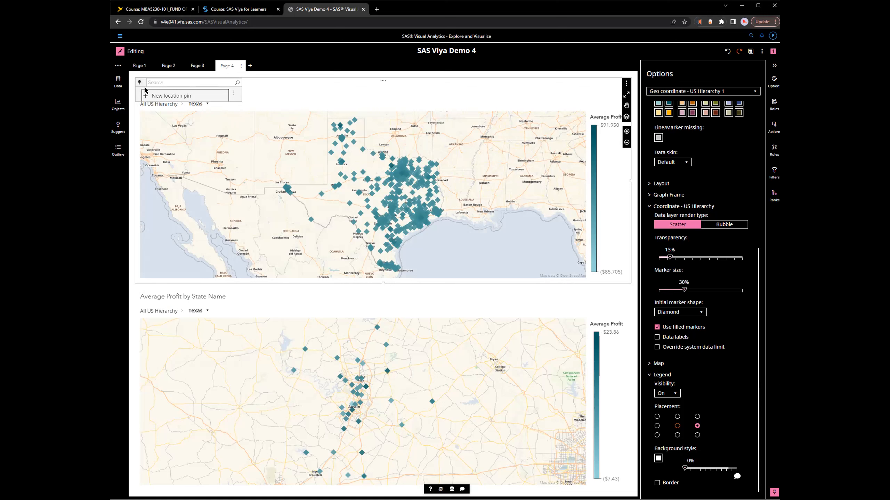
click(156, 83)
text(austin)
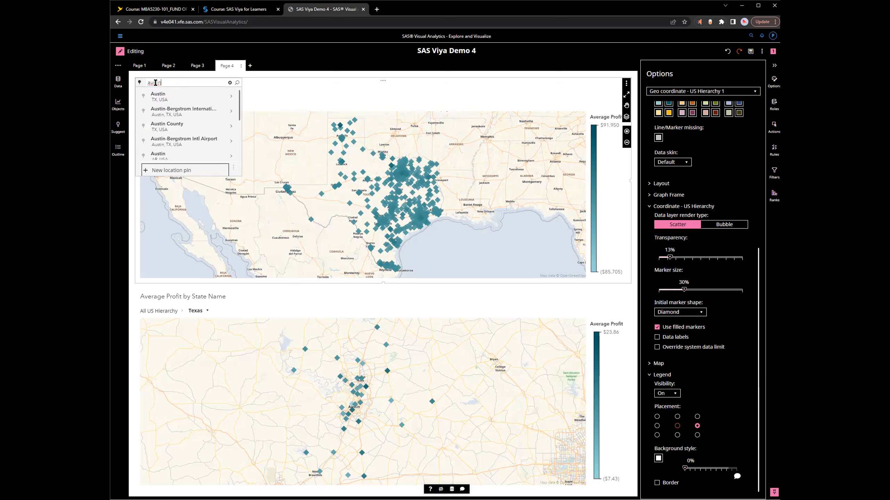
click(205, 97)
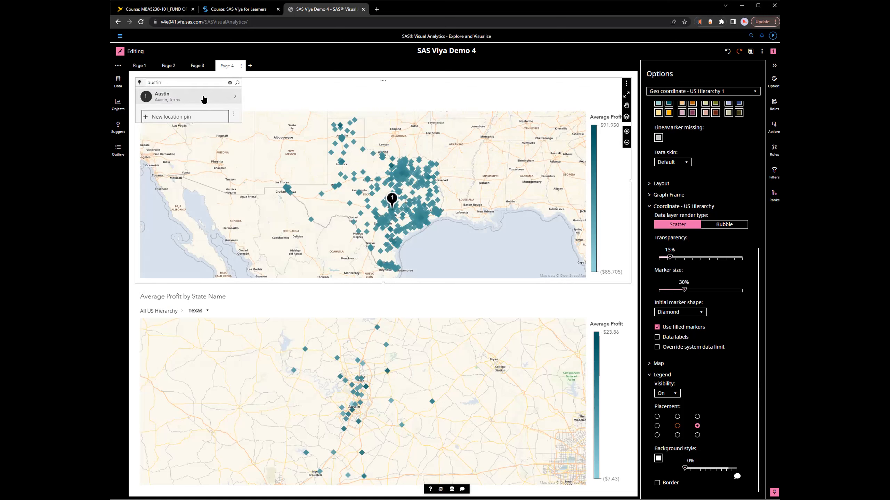
click(171, 99)
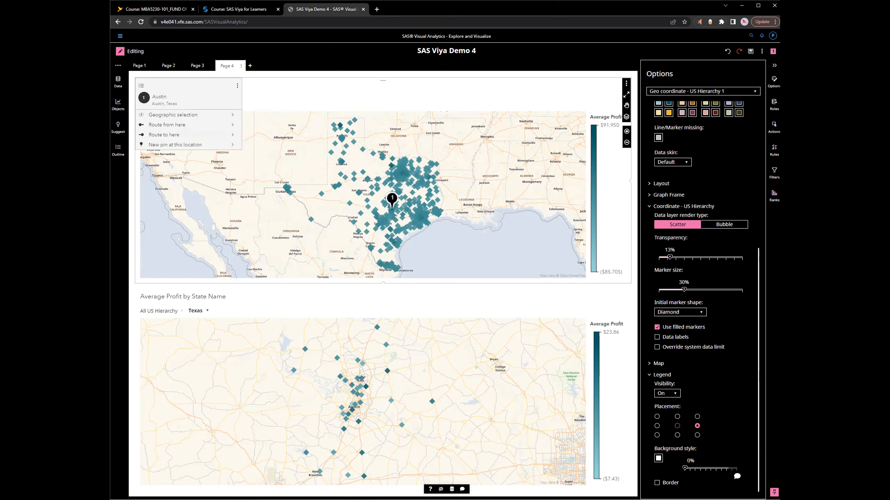
Draw a circular geographic selection of 5 miles distance around the Austin pin
mouse_move(392, 201)
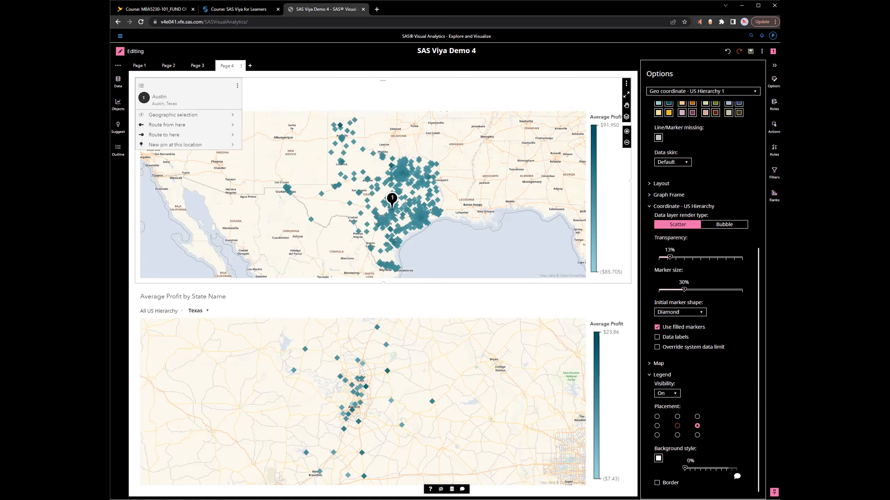
click(190, 115)
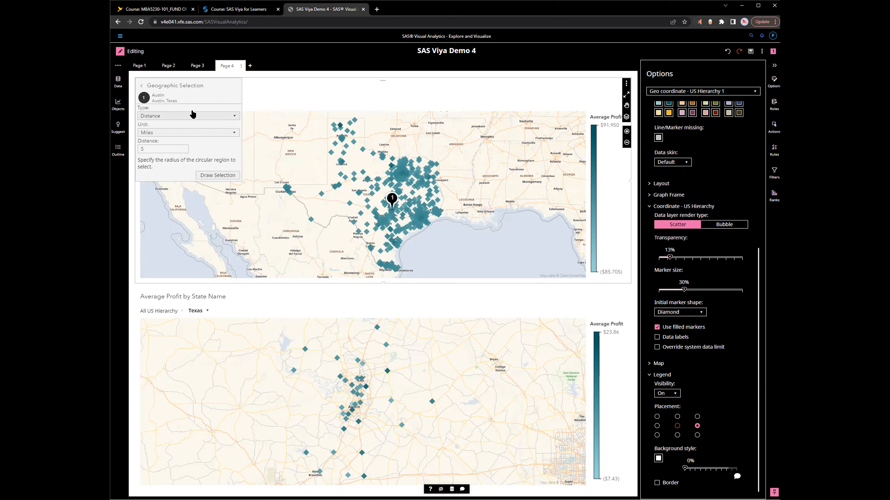
click(192, 118)
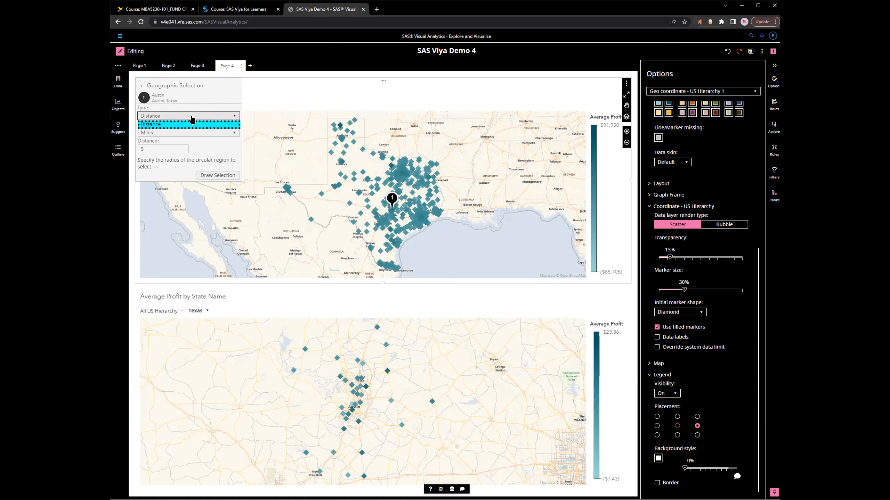
right_click(192, 118)
click(182, 105)
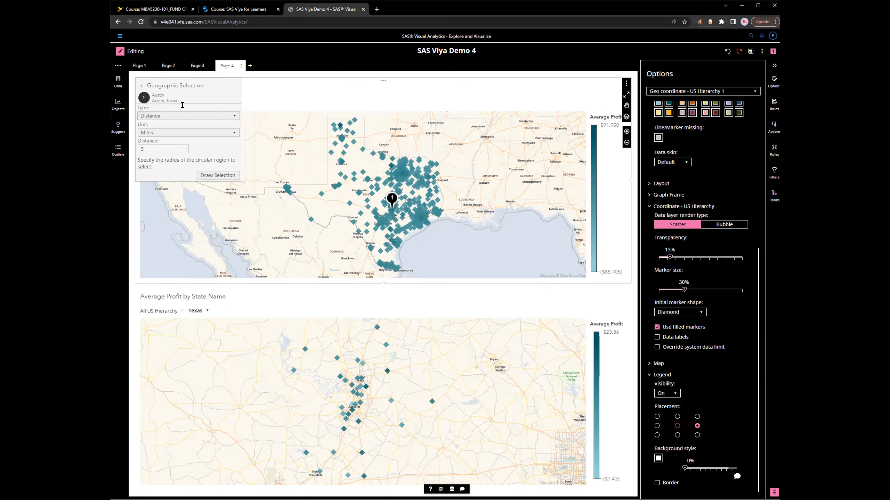
click(169, 133)
click(171, 138)
click(181, 150)
click(208, 179)
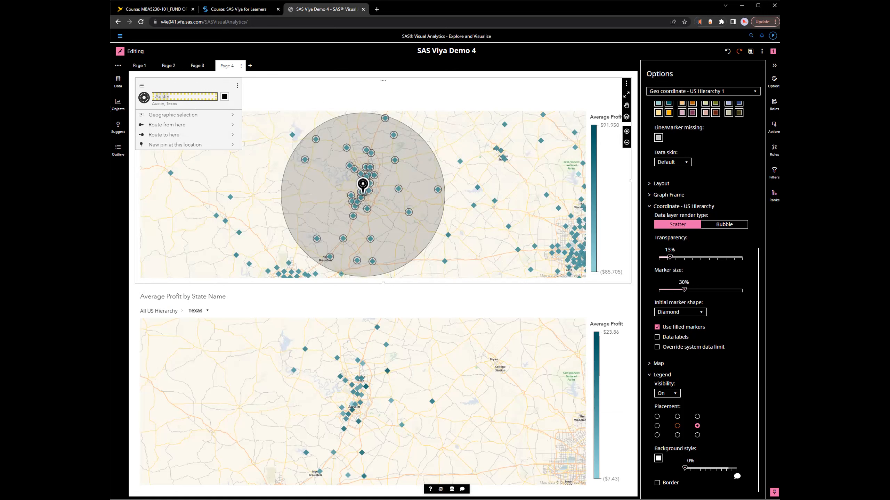
Create a new filter from the selection that includes only the selected locations
right_click(391, 218)
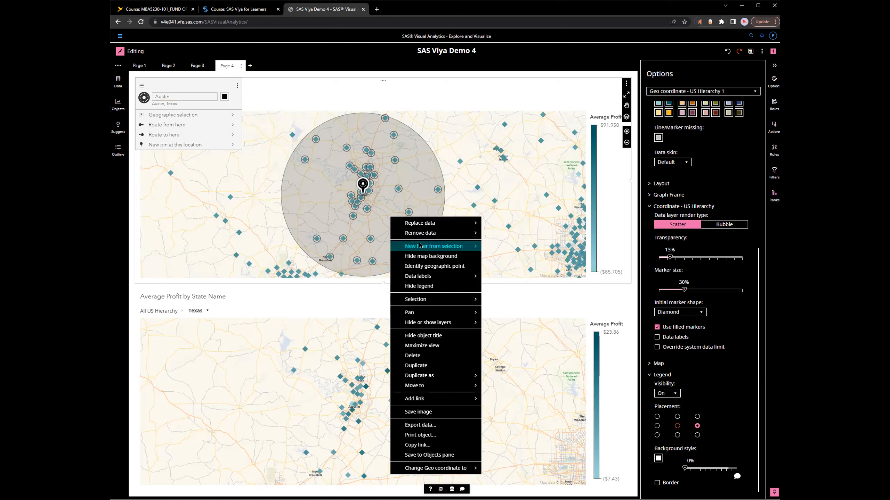
mouse_move(421, 246)
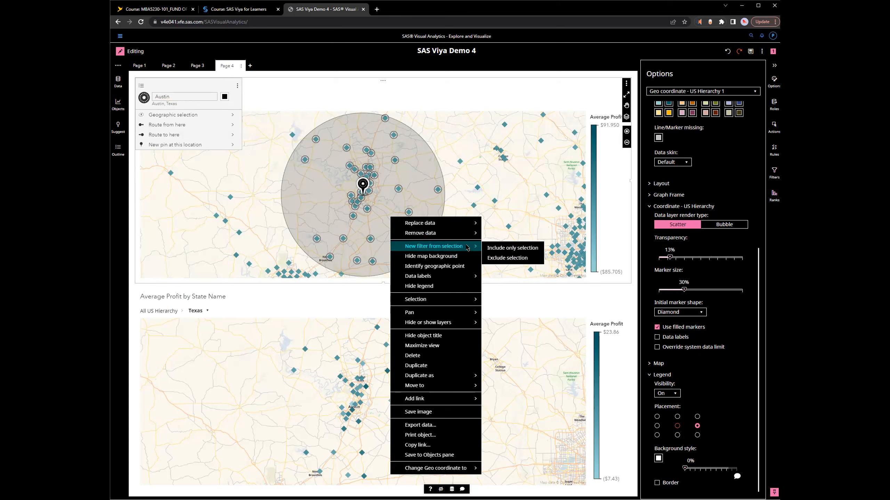
click(502, 247)
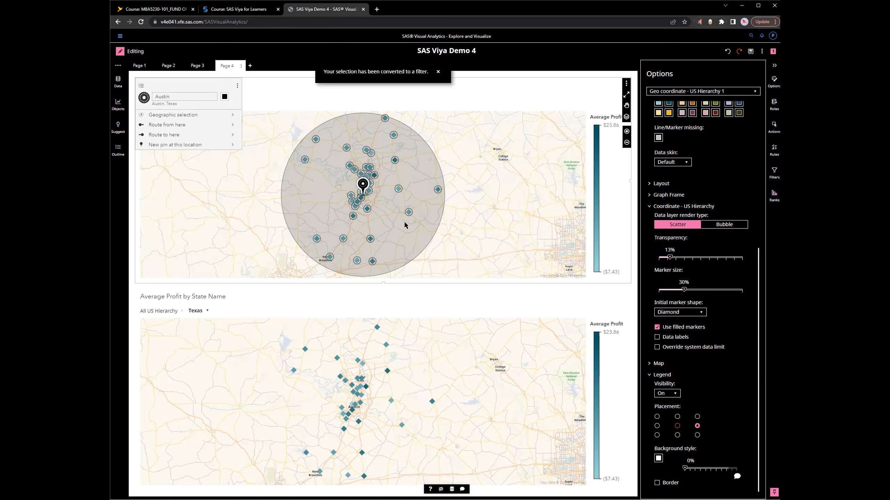
Review the location pins and the filters applied to the map
click(141, 86)
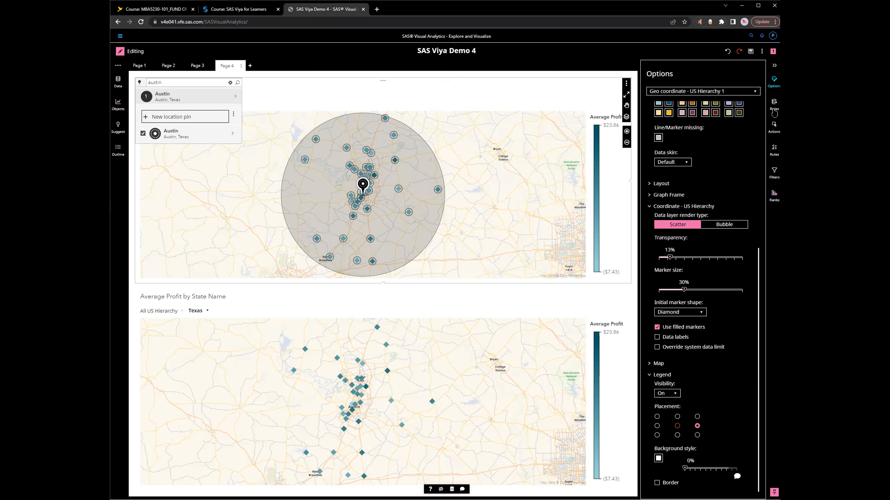
click(774, 171)
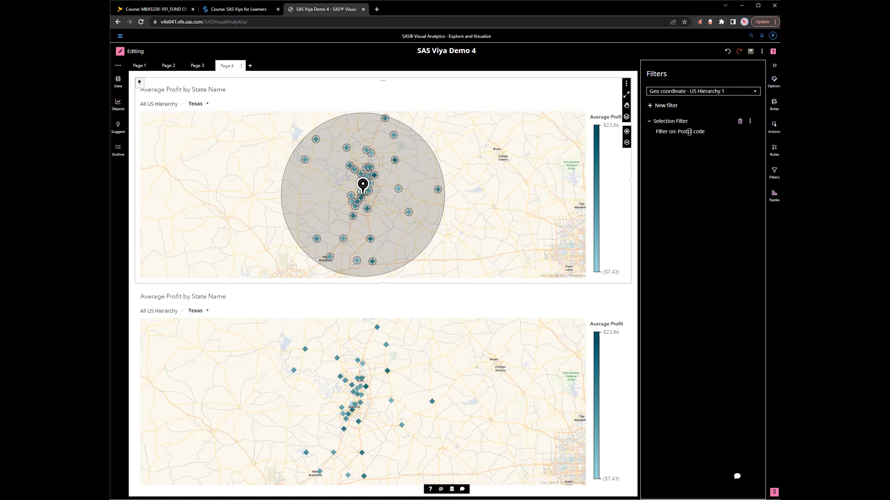
mouse_move(689, 131)
click(762, 51)
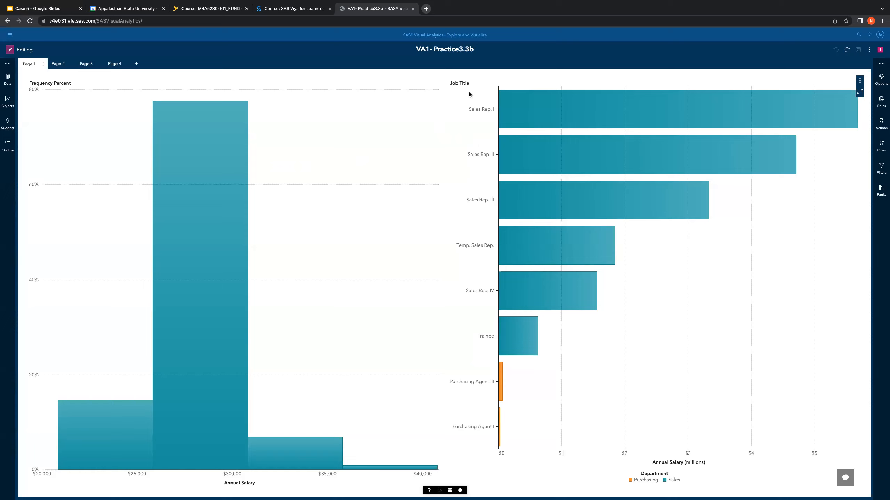
Open Apply Data Filter for EMPLOYEES_CLEAN and add the condition Employee Status = 'Active'
click(7, 80)
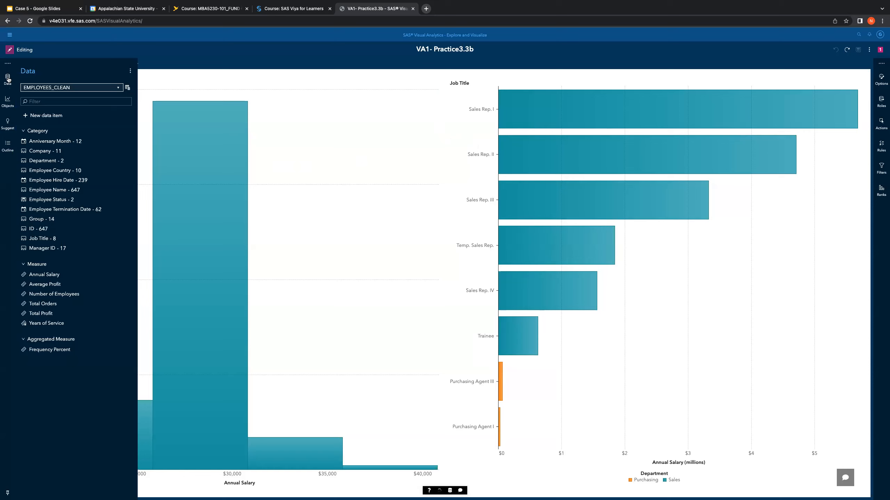
click(127, 87)
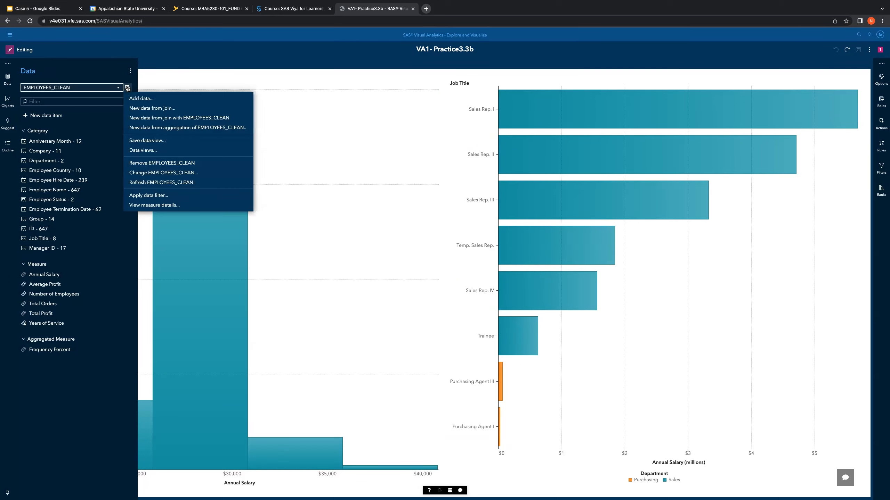
click(150, 198)
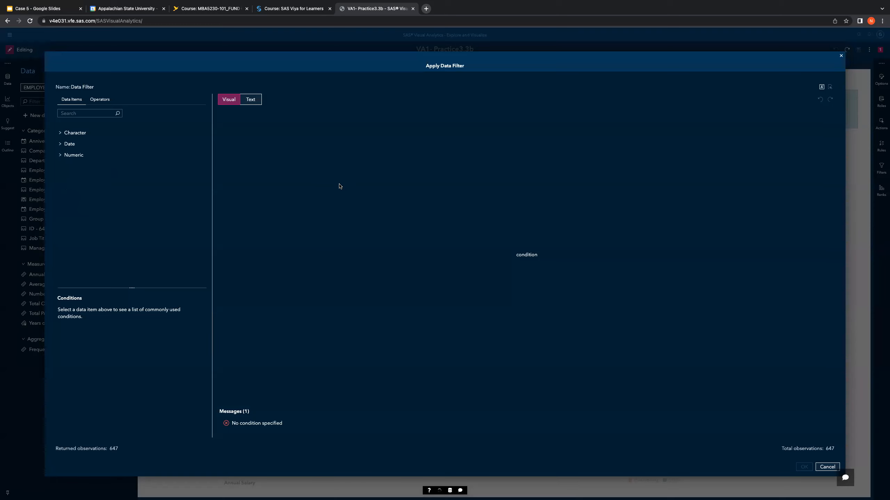
click(60, 135)
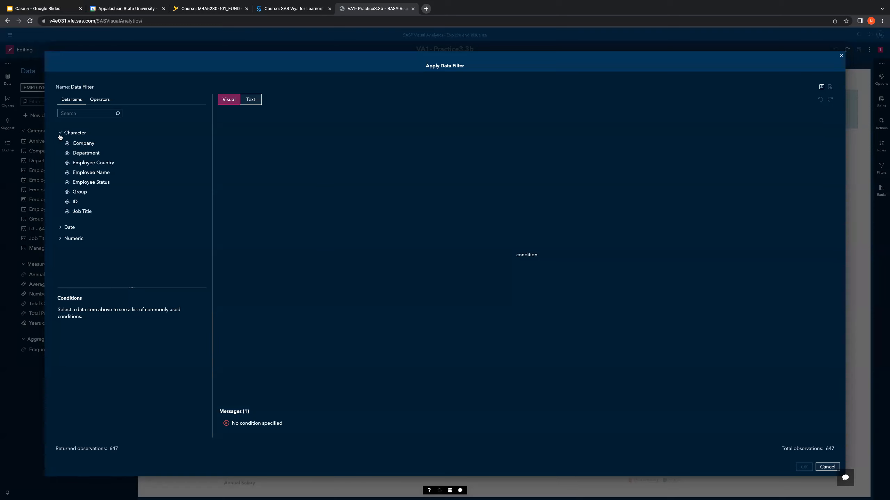
click(110, 182)
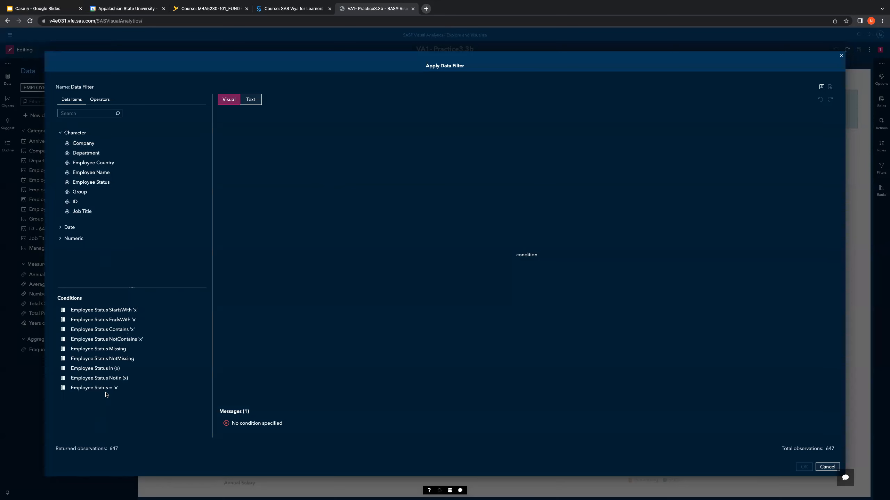
drag(110, 388, 528, 255)
click(545, 255)
text(Active)
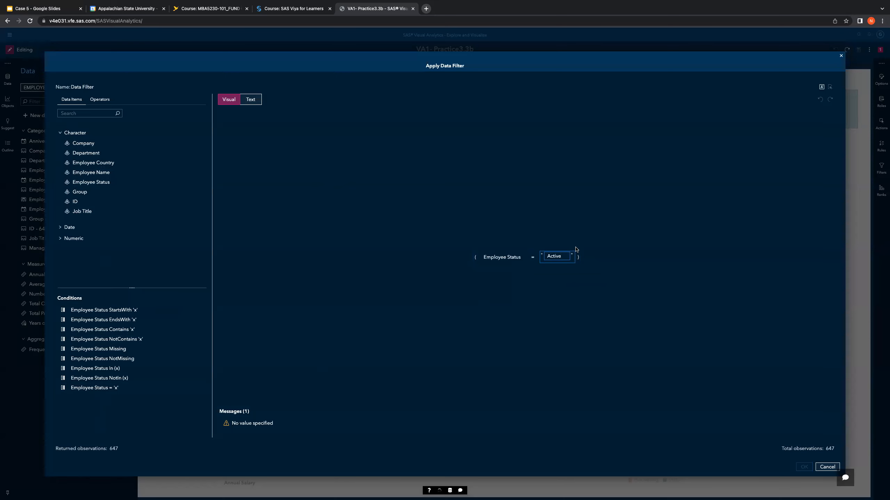
click(600, 251)
Wrap the Employee Status condition in a Boolean AND operator
click(99, 102)
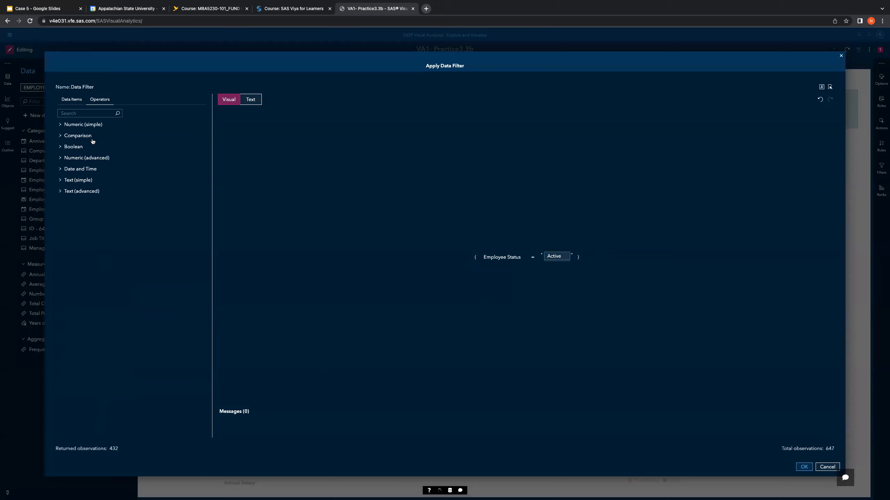
click(61, 148)
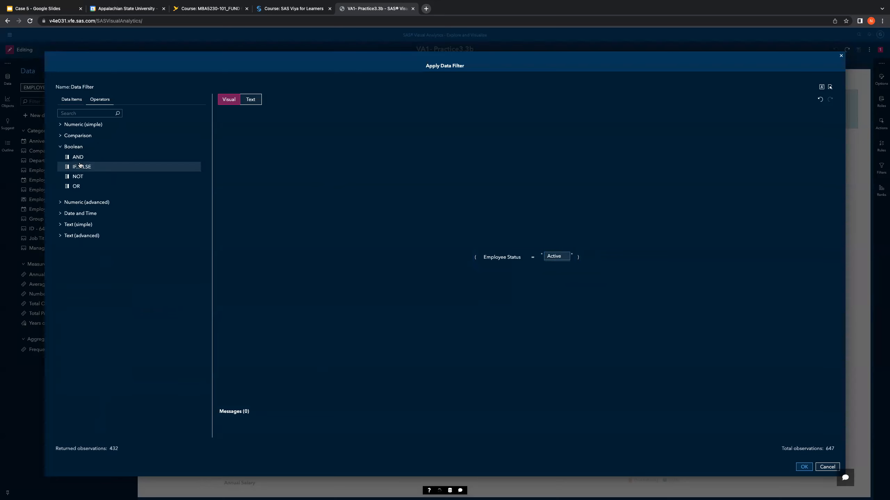
drag(104, 164, 520, 267)
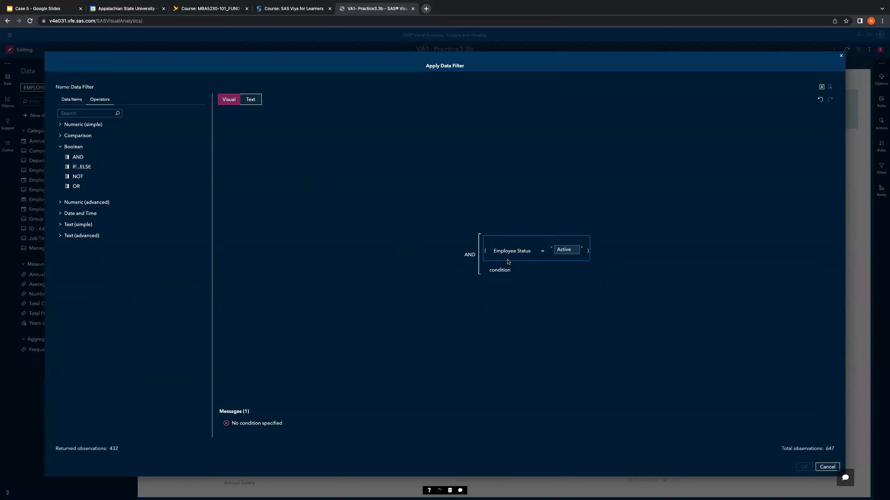
Add the condition Department = 'Sales' as the second AND condition and apply the data filter
click(79, 101)
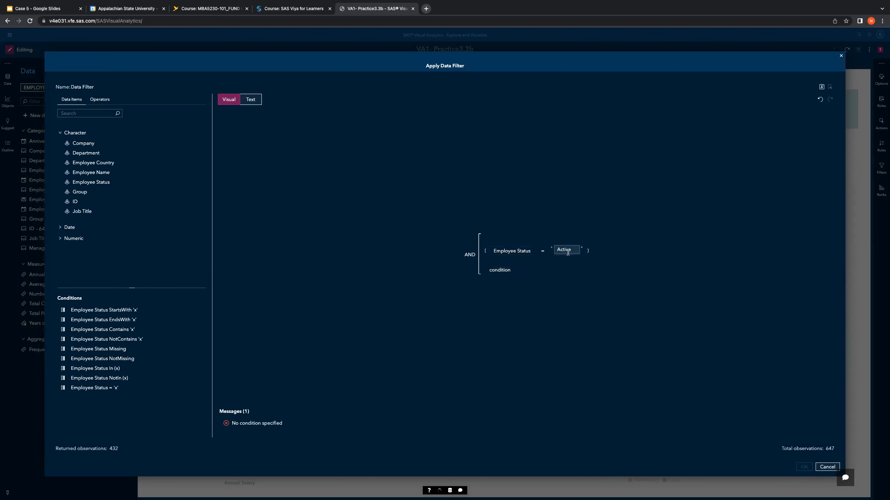
click(86, 153)
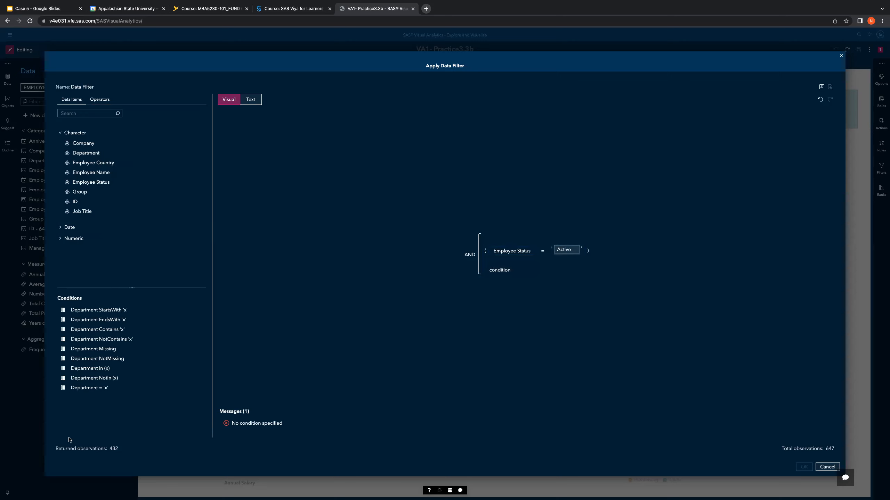
drag(90, 388, 500, 272)
click(565, 270)
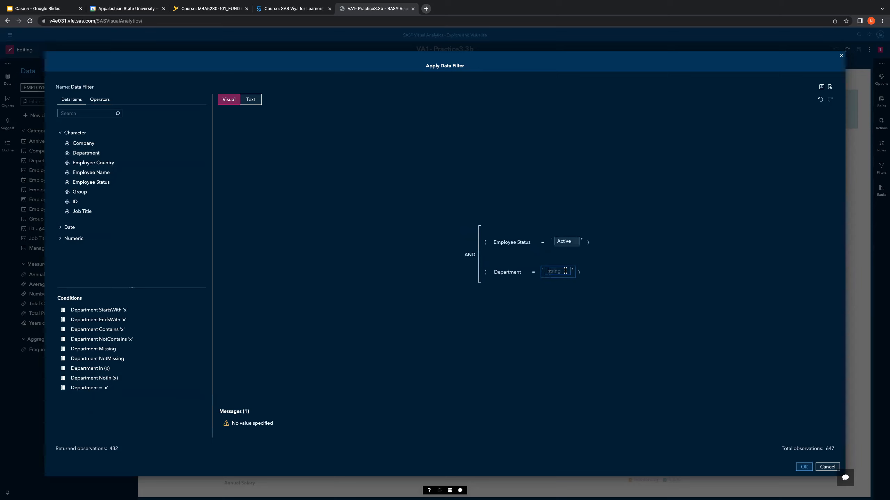
text(Sa)
click(621, 342)
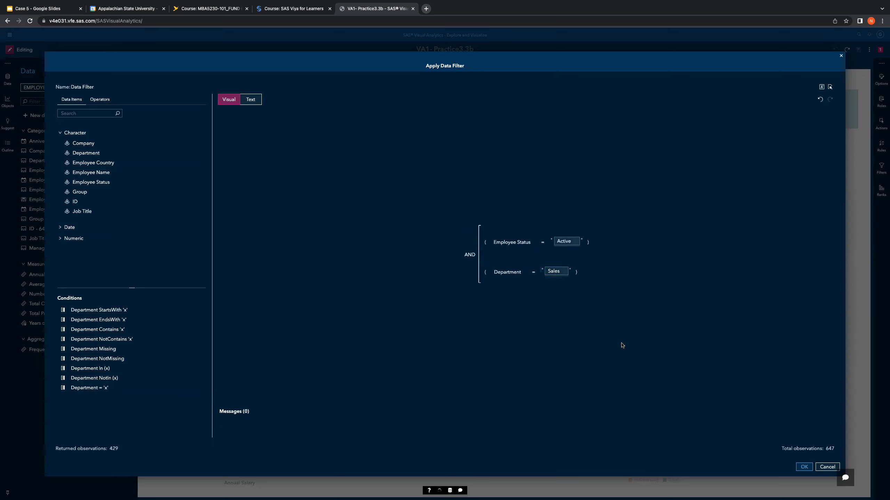
click(803, 467)
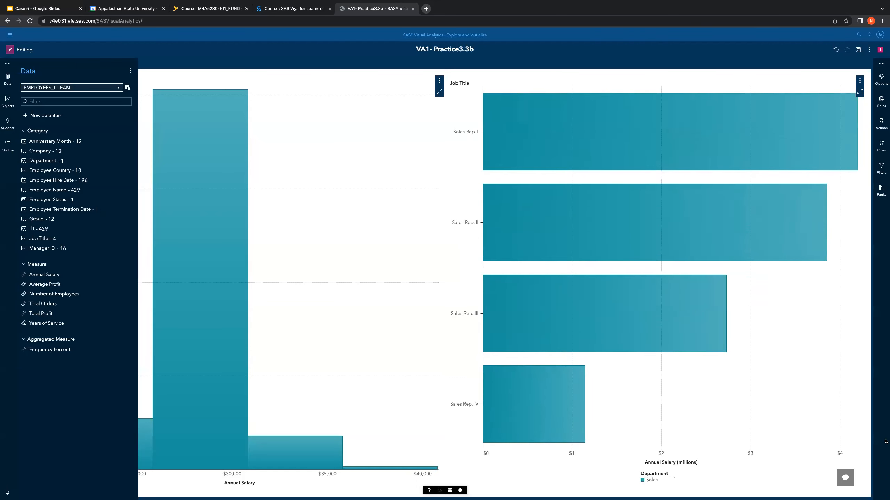
Switch to Page 4 and place a Geo coordinate map object on it
mouse_move(510, 406)
click(158, 56)
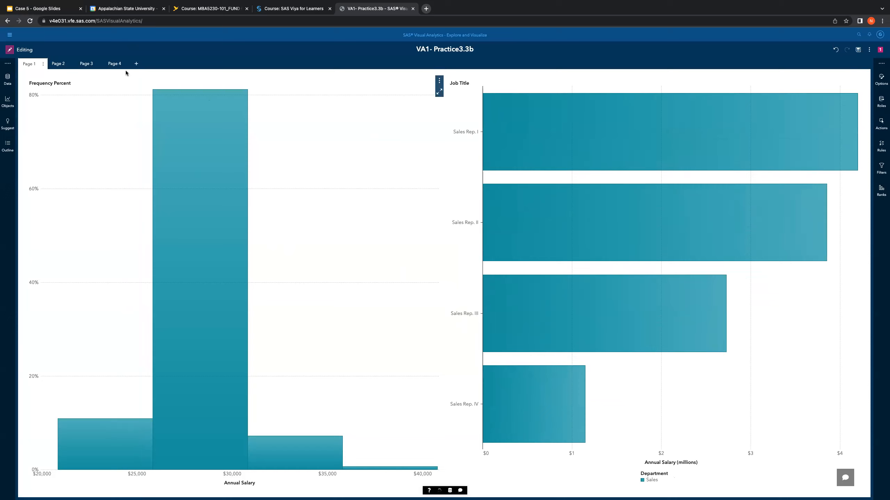
click(115, 65)
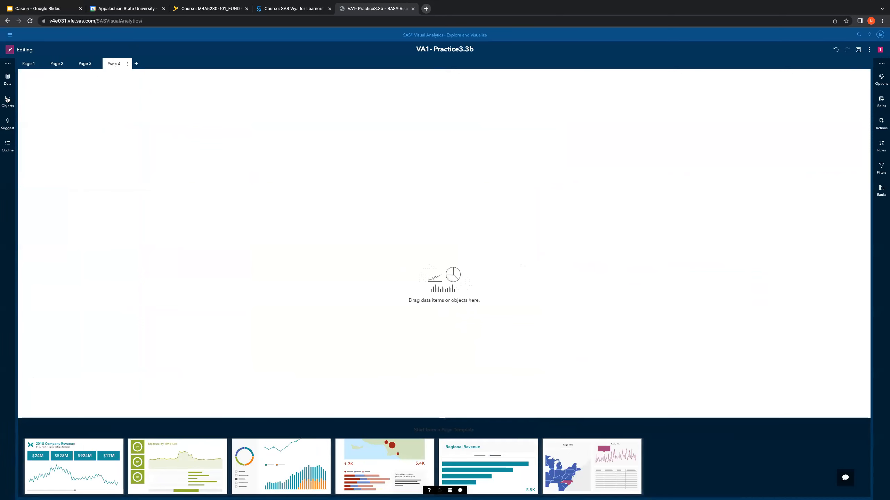
click(6, 100)
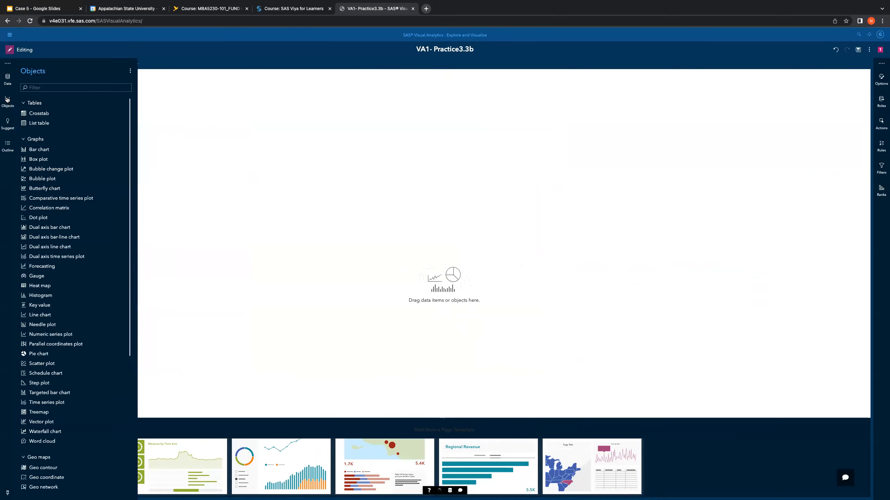
scroll(55, 241, down, 1)
scroll(55, 241, down, 4)
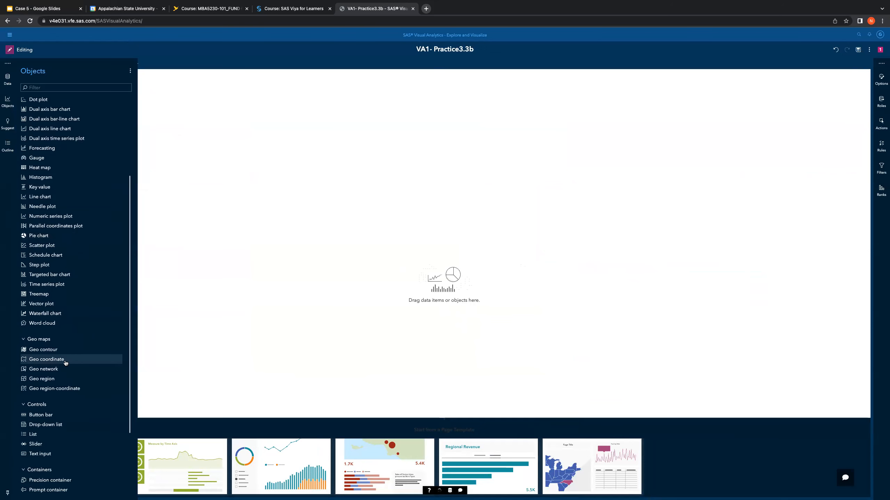
drag(41, 360, 442, 242)
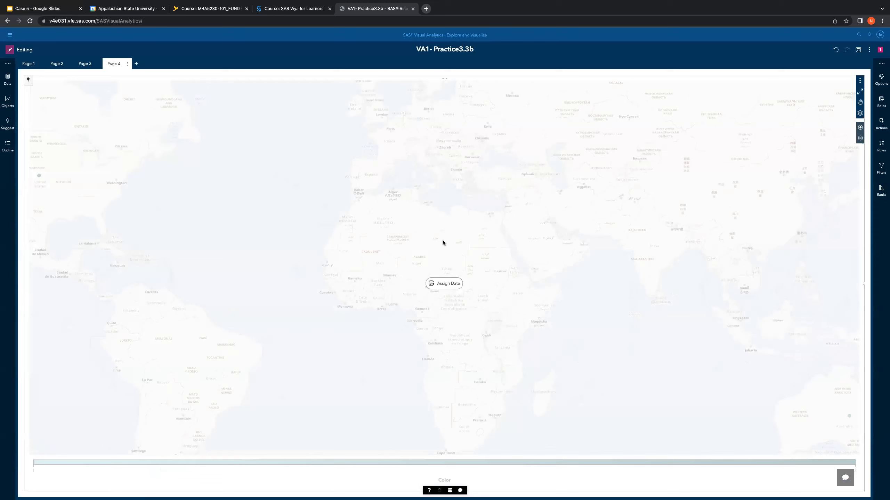
Try to assign a data item to the map's Geography role
click(881, 101)
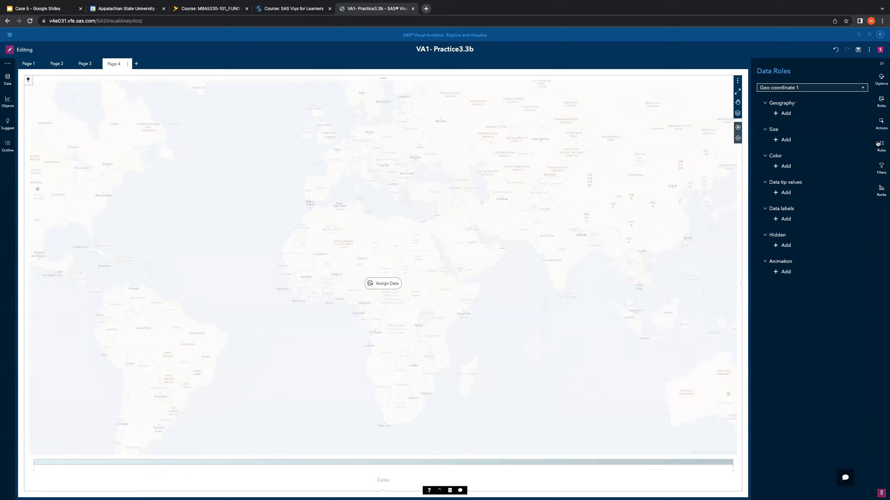
click(780, 117)
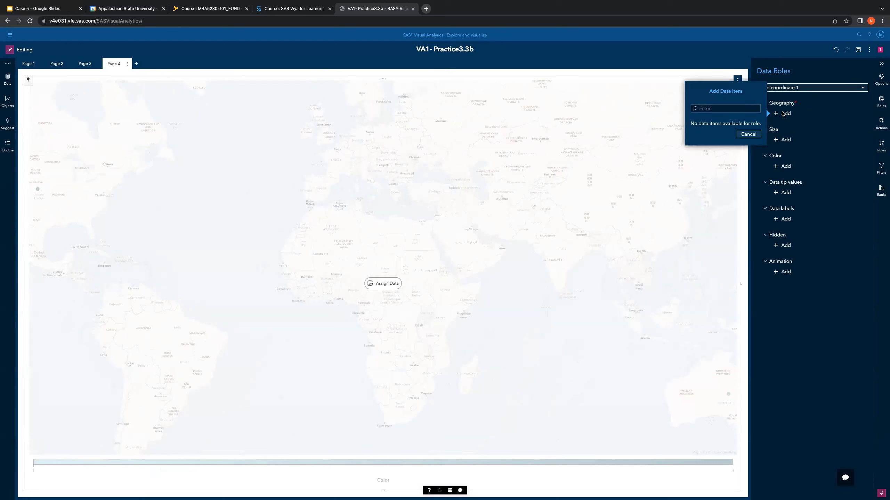
click(748, 134)
click(783, 113)
click(748, 134)
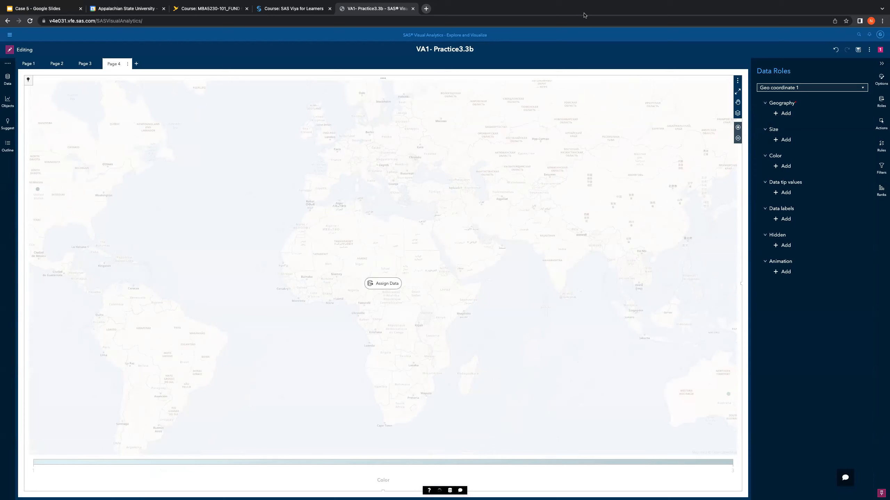
Undo the geo coordinate map placement on Page 4
click(507, 72)
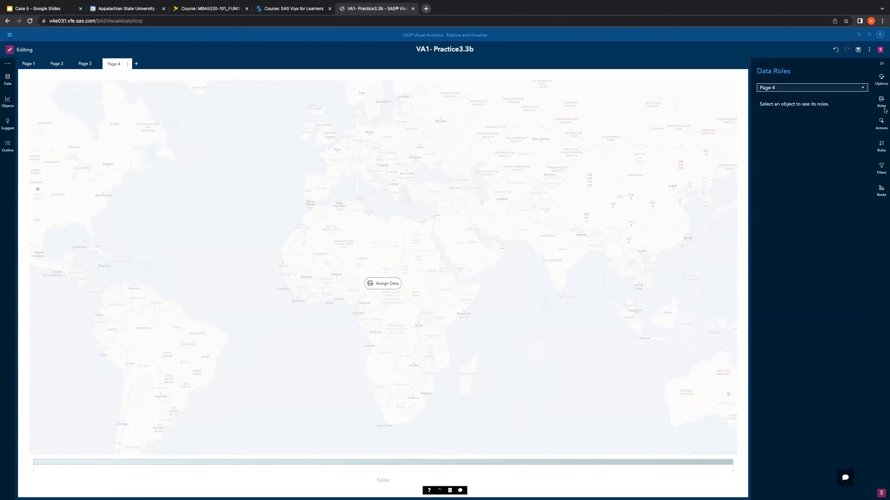
click(835, 50)
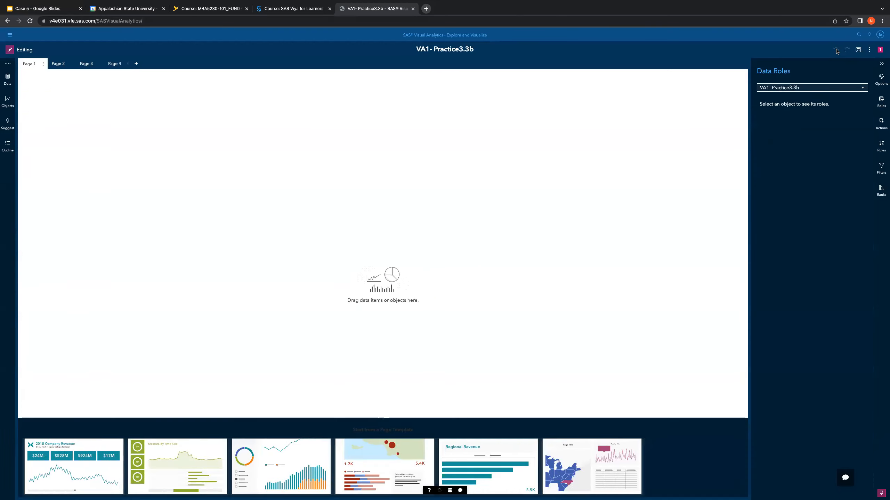
click(115, 64)
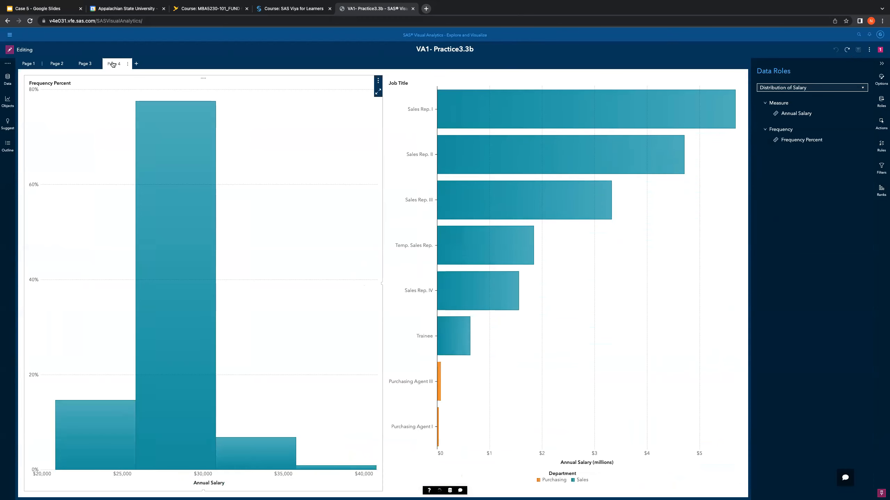
click(8, 79)
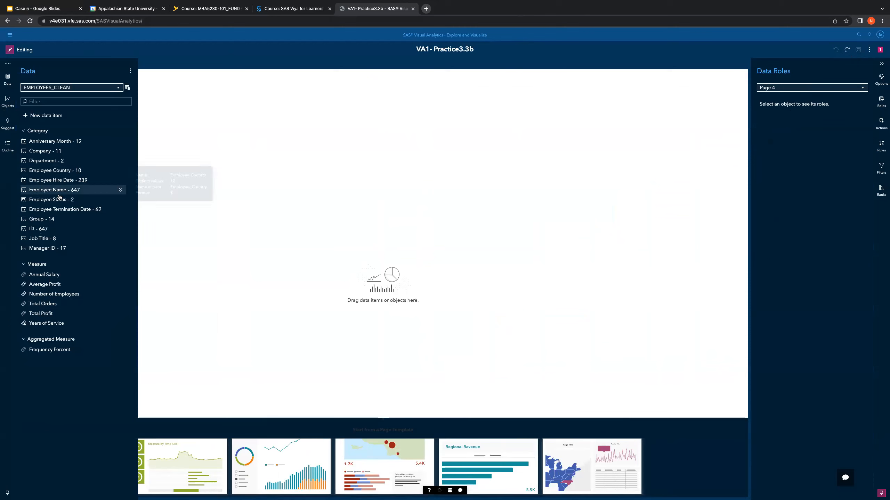
Place a Geo coordinate map on Page 4 again and try adding a Geography data item
click(7, 101)
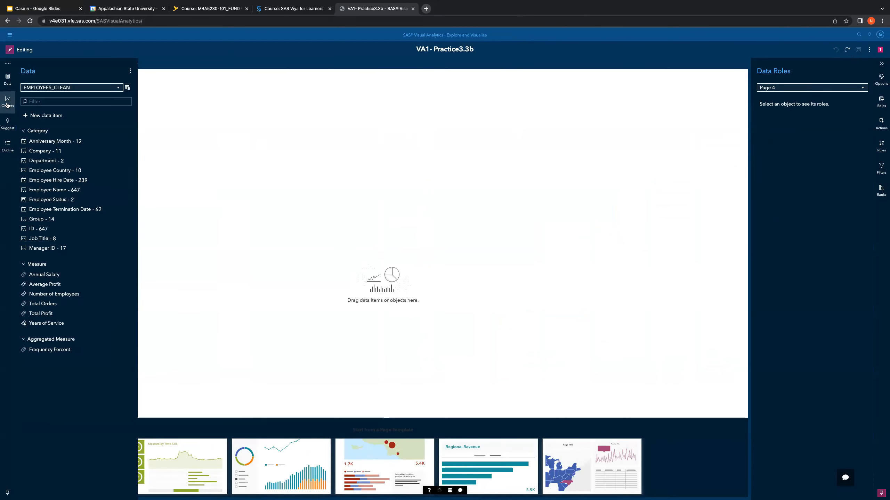
drag(56, 359, 428, 252)
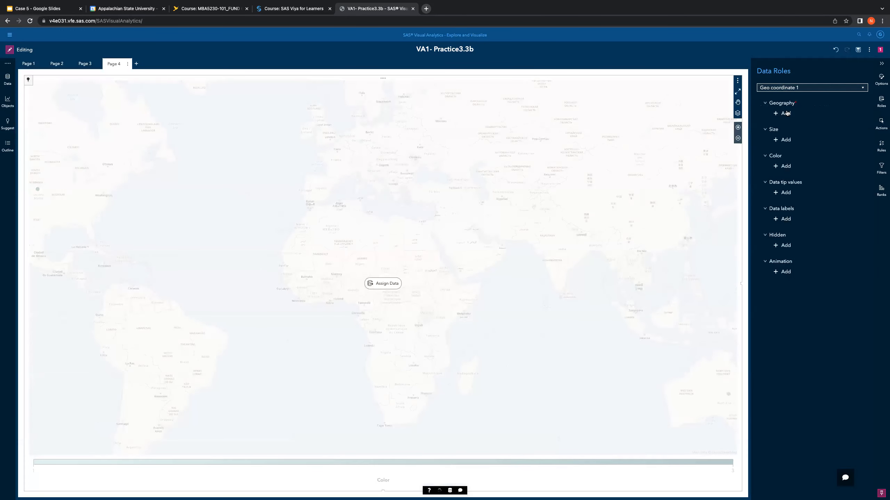
click(785, 113)
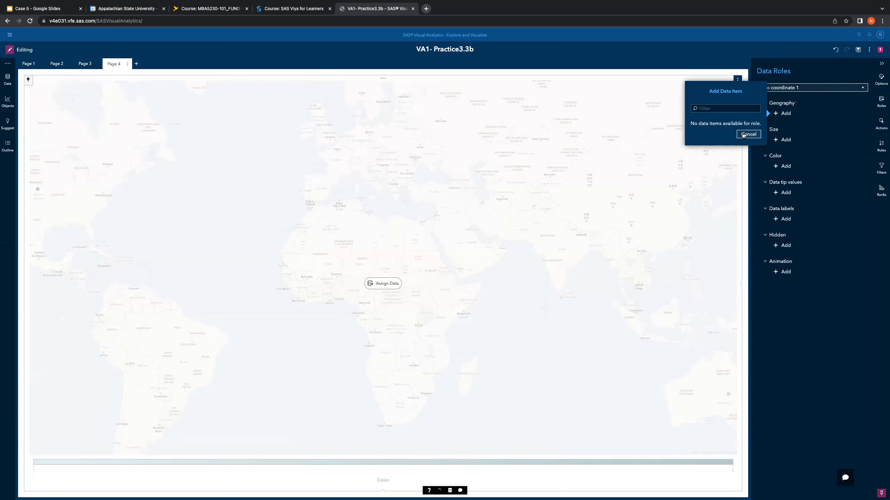
click(748, 134)
Reselect the geo coordinate map and retry adding a data item to its Geography role
click(773, 89)
click(773, 96)
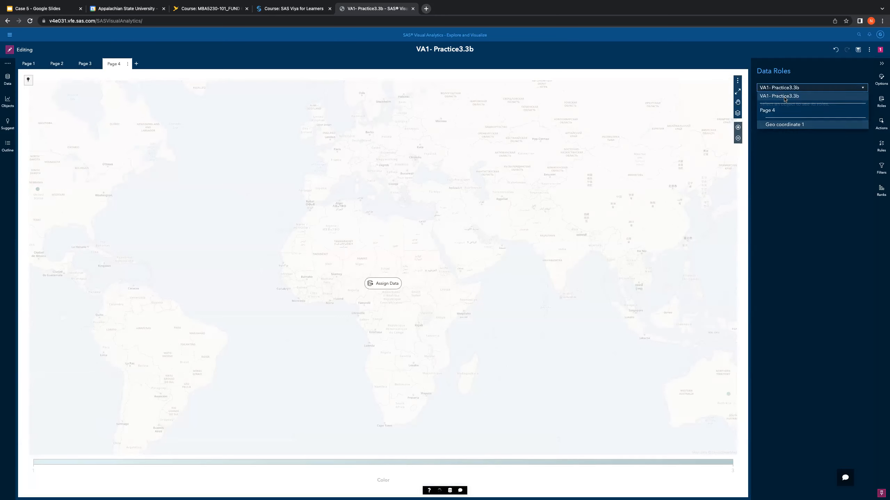
click(881, 99)
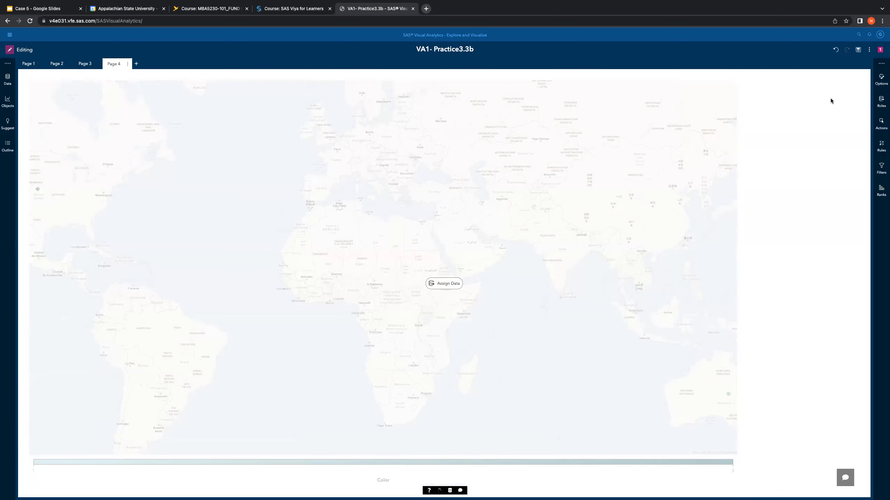
click(881, 99)
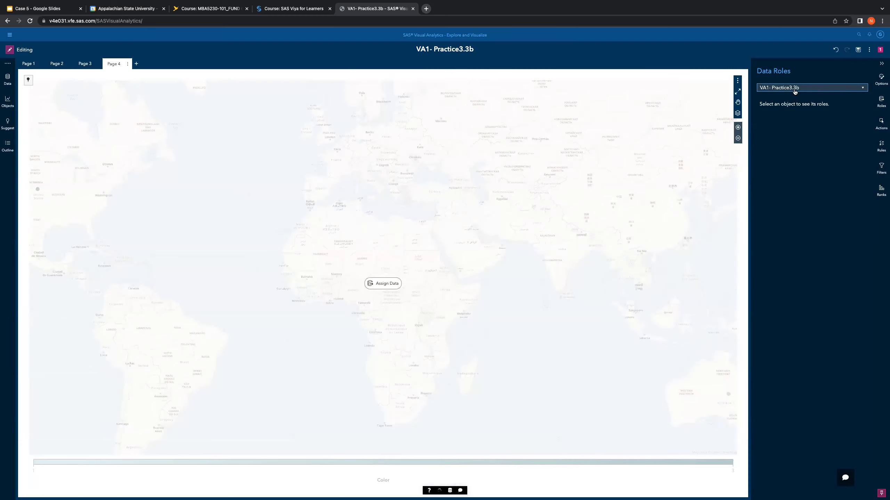
click(794, 87)
click(786, 125)
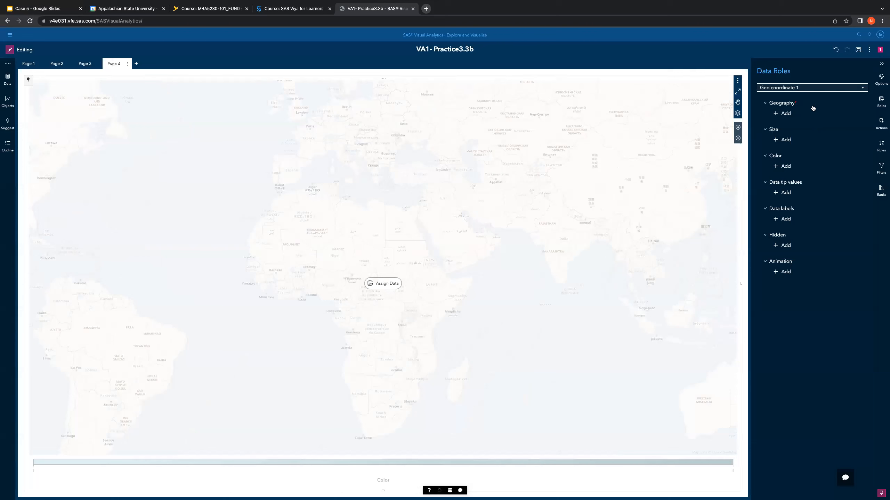
click(786, 114)
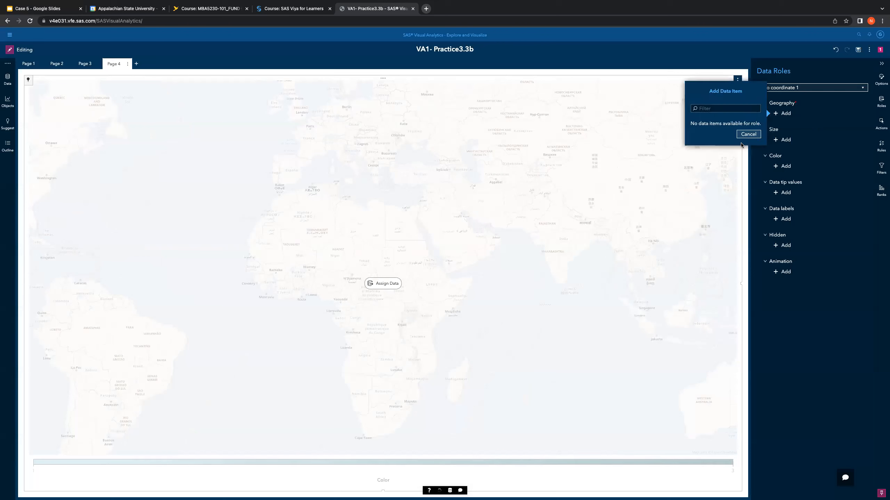
Reclassify Employee Country as a geography item using Country or Region ISO 2-Letter Codes
click(8, 80)
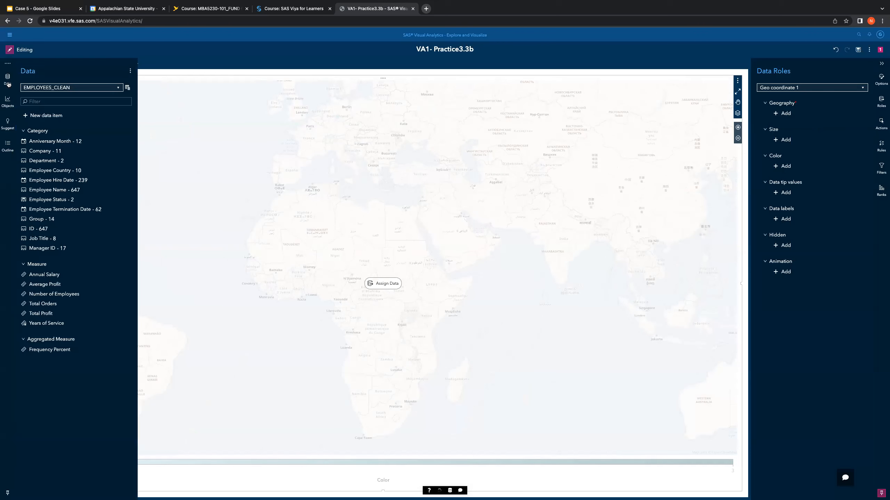
click(82, 172)
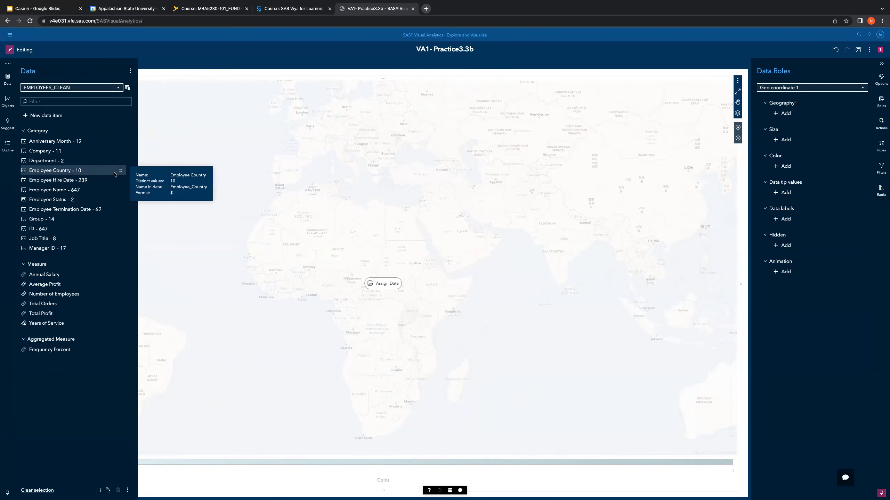
click(120, 171)
click(62, 210)
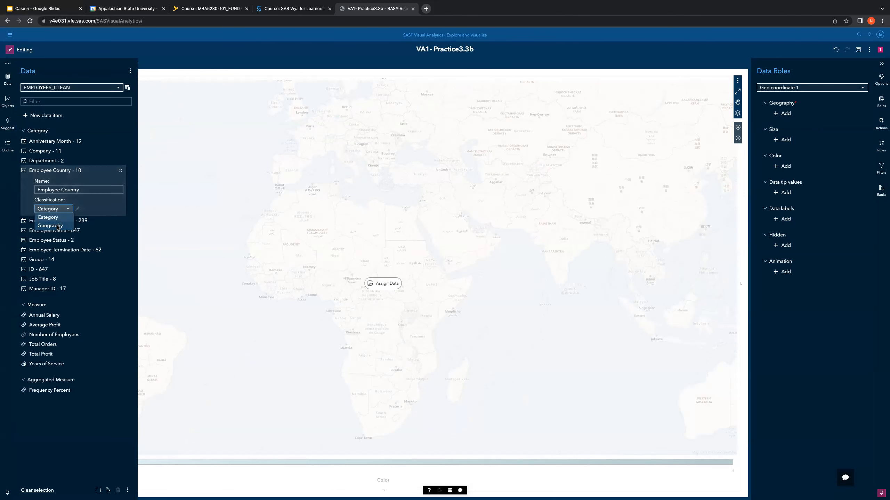
click(58, 225)
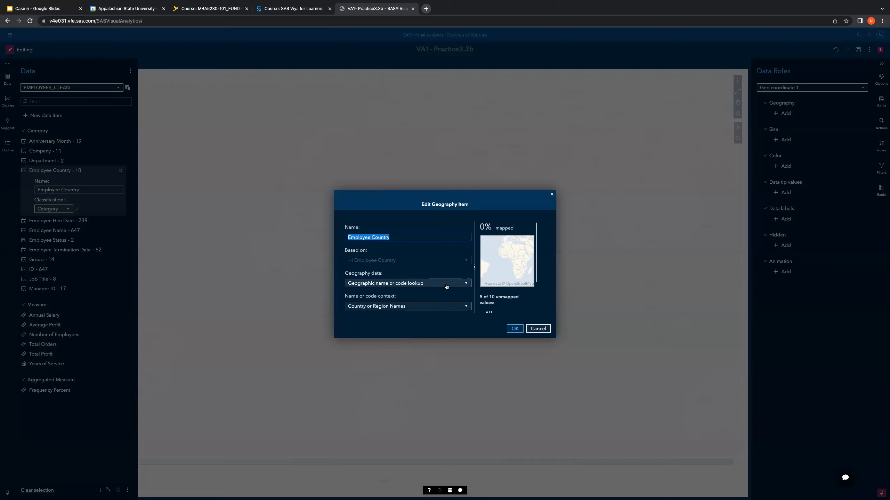
click(446, 286)
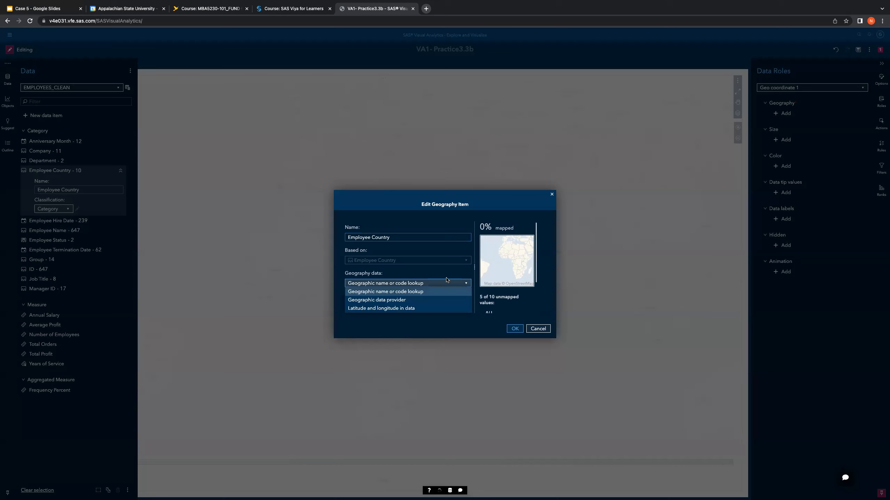
click(446, 292)
click(439, 306)
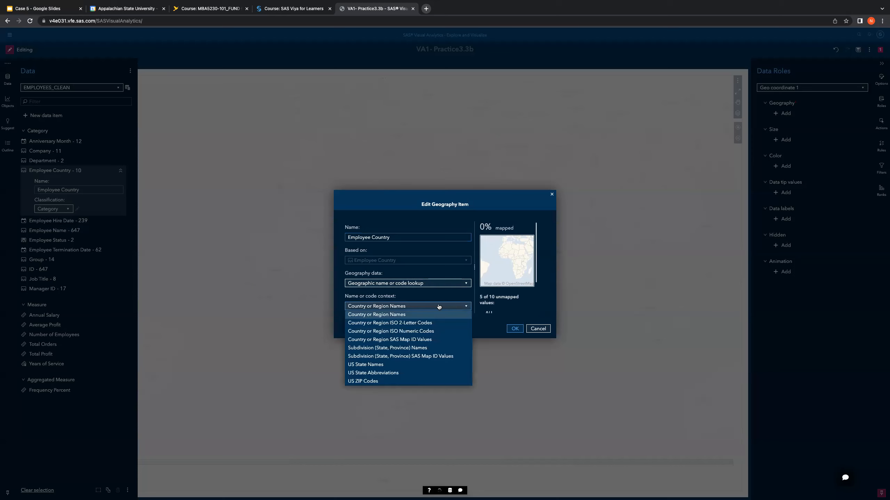
click(411, 323)
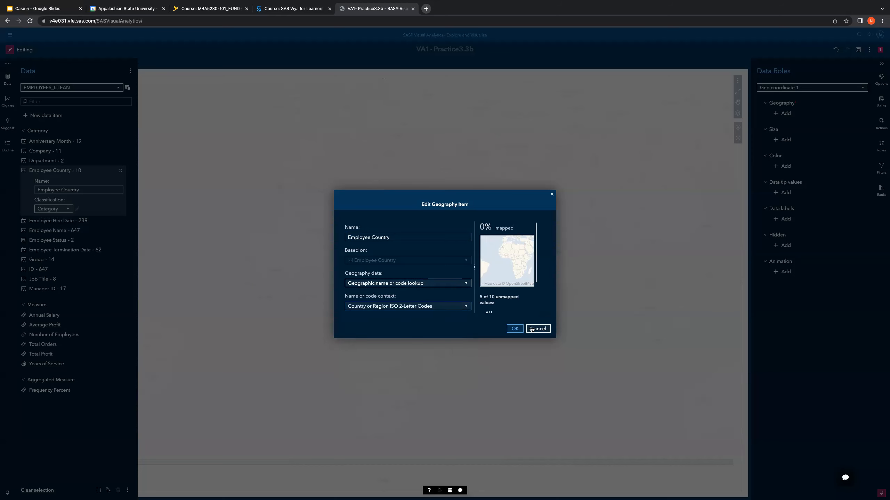
click(518, 329)
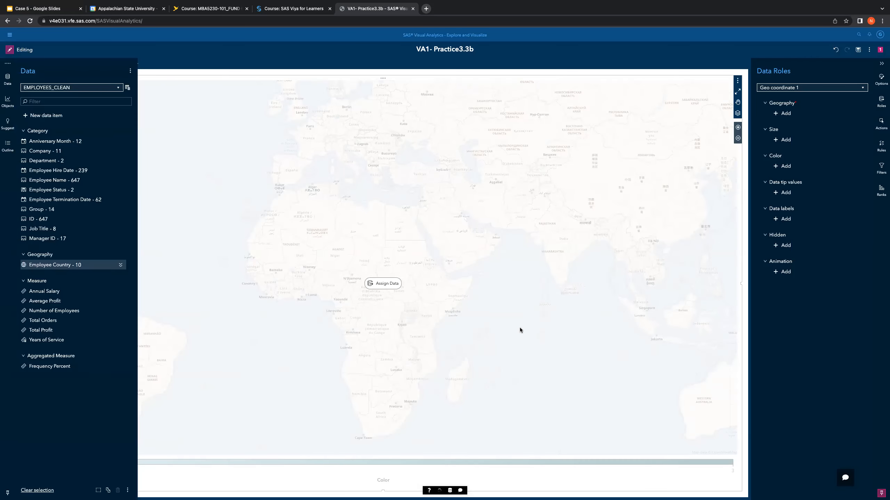
Assign Employee Country to the map's Geography role and Total Profit to its Size role
click(786, 113)
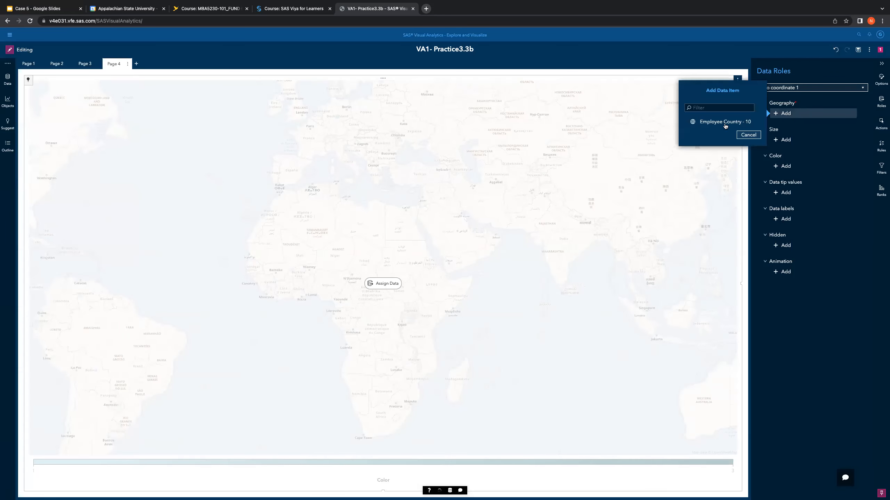
click(728, 123)
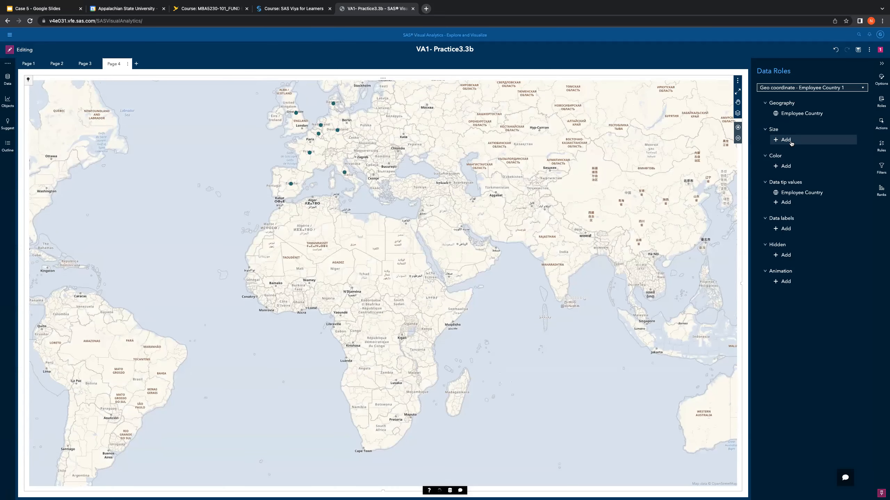
click(787, 140)
click(711, 168)
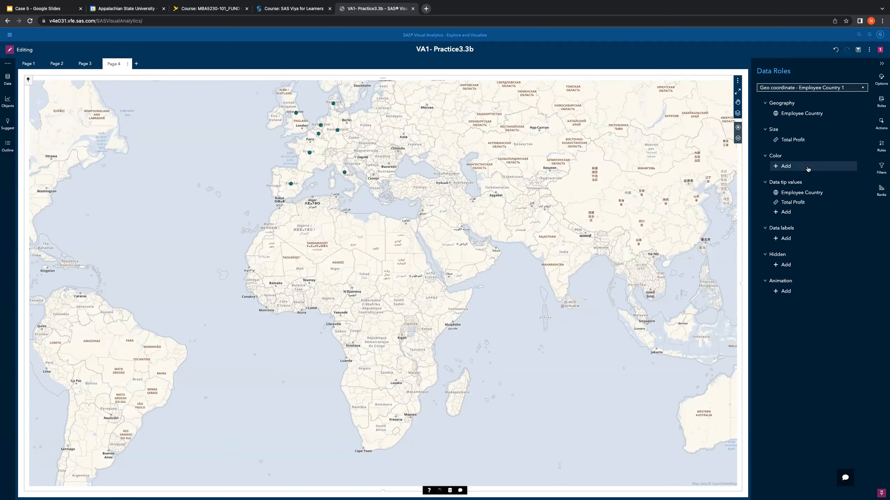
Assign Number of Employees to the map's Color role
click(807, 169)
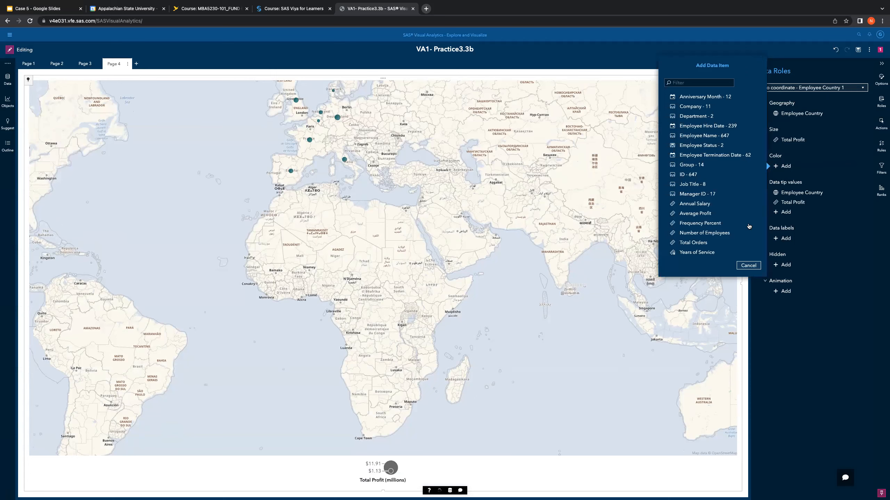
click(728, 233)
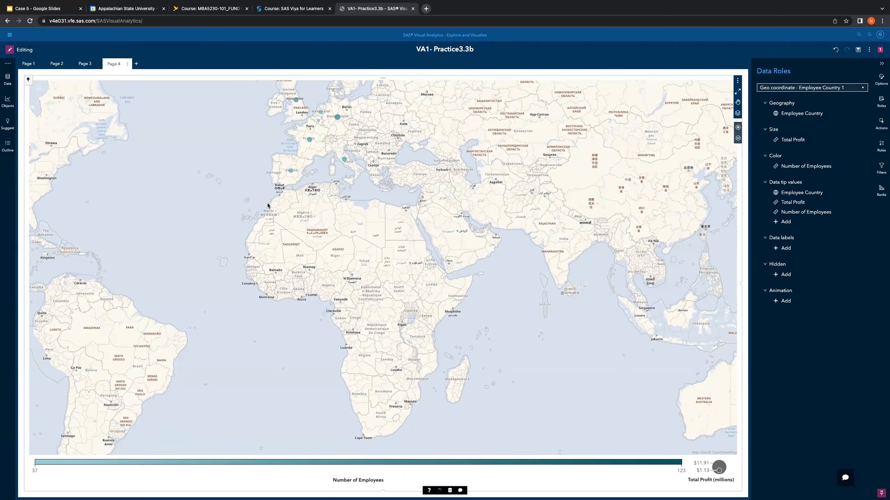
scroll(268, 205, down, 1)
scroll(335, 190, down, 2)
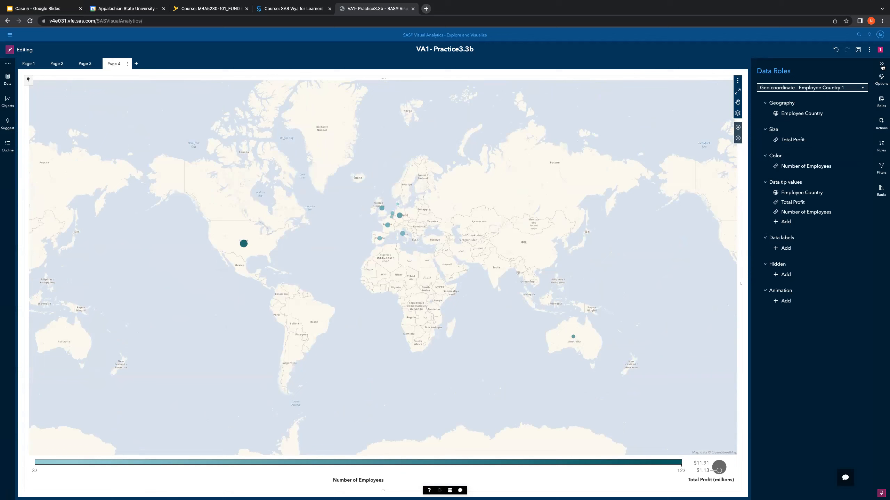
Open a data source filter for EMPLOYEES_CLEAN and add the condition Department = "Sales"
click(881, 169)
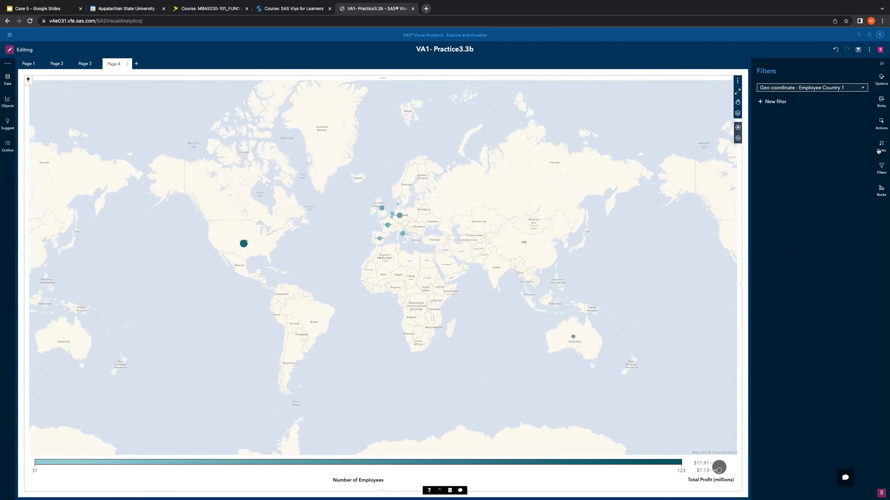
click(7, 80)
click(128, 88)
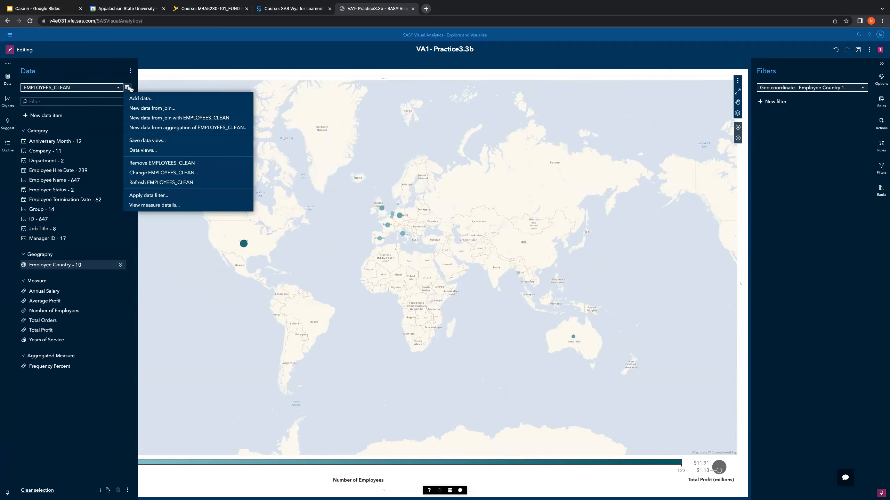
click(162, 199)
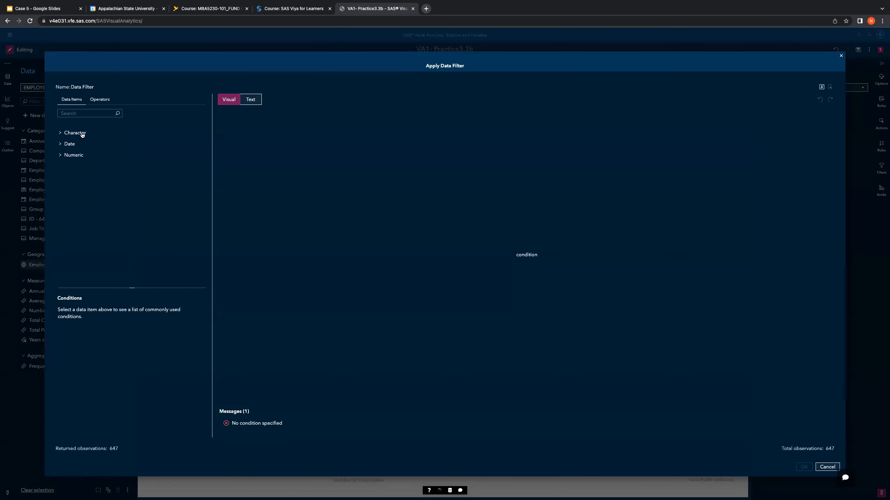
click(82, 134)
click(91, 154)
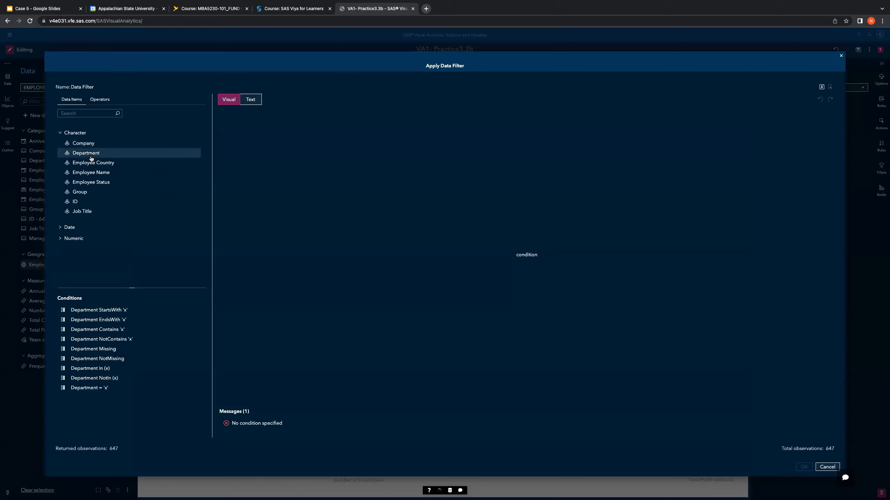
drag(85, 387, 521, 252)
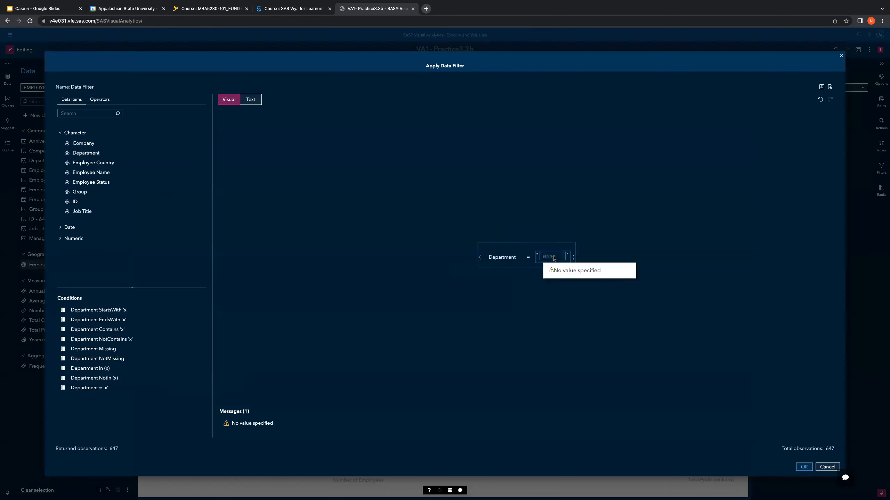
click(565, 257)
text(Sales)
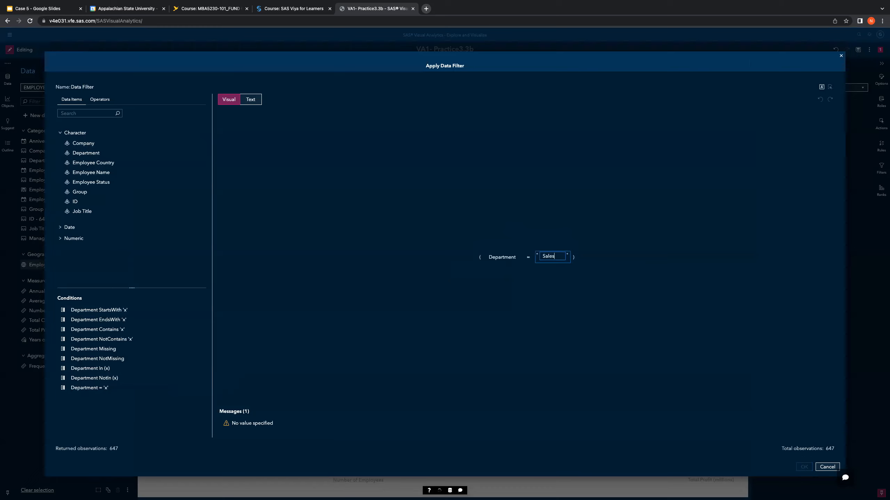
Wrap the Department condition in an AND operator
click(99, 99)
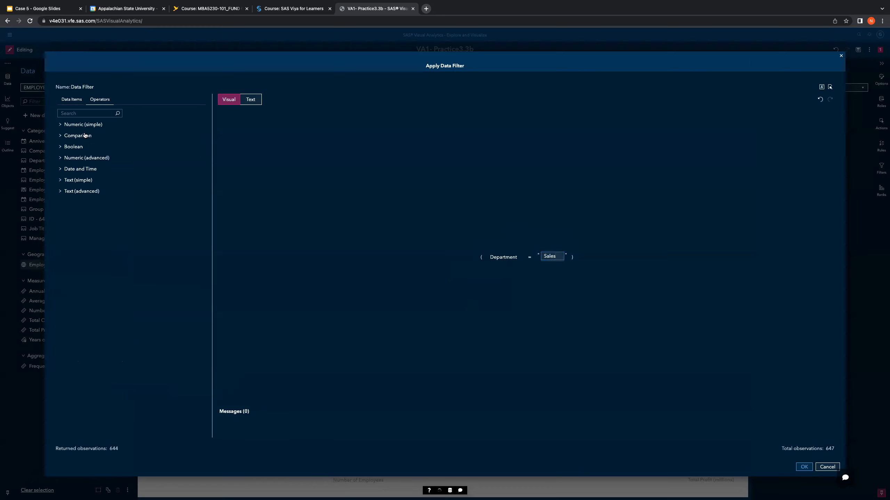
click(69, 147)
drag(75, 160, 512, 269)
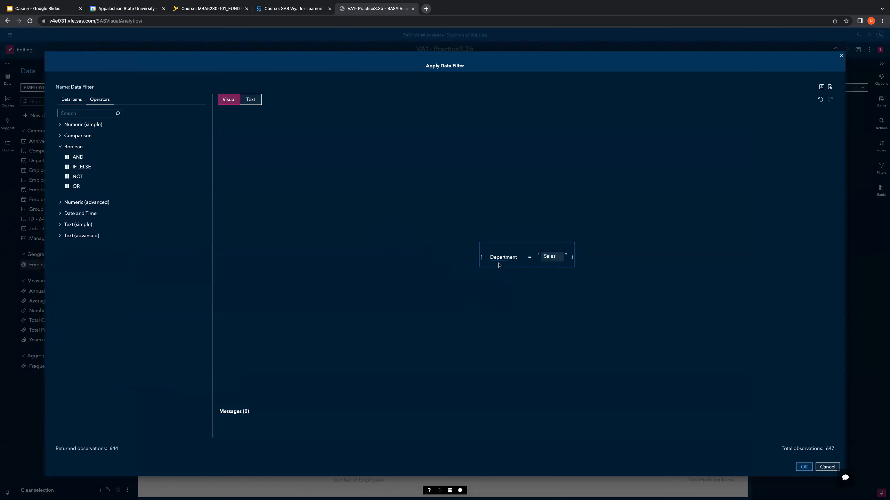
drag(76, 158, 536, 263)
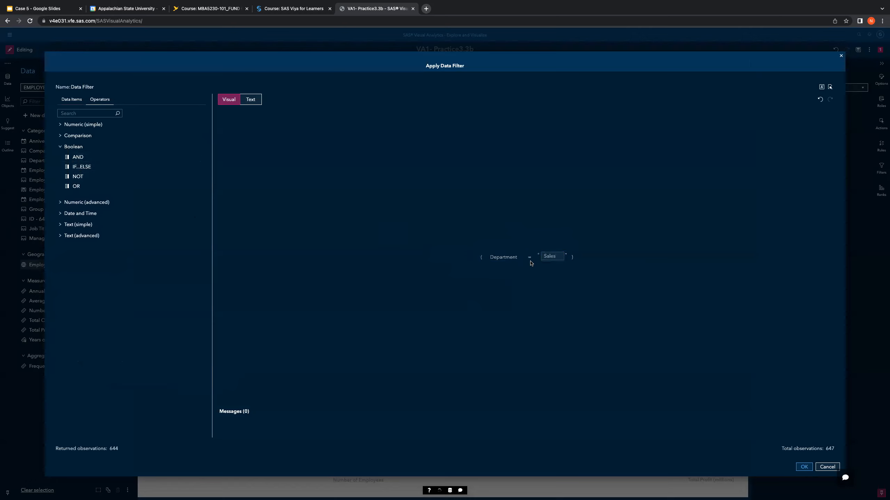
Add the condition Employee Status = "Active" under the AND and apply the data filter
click(71, 99)
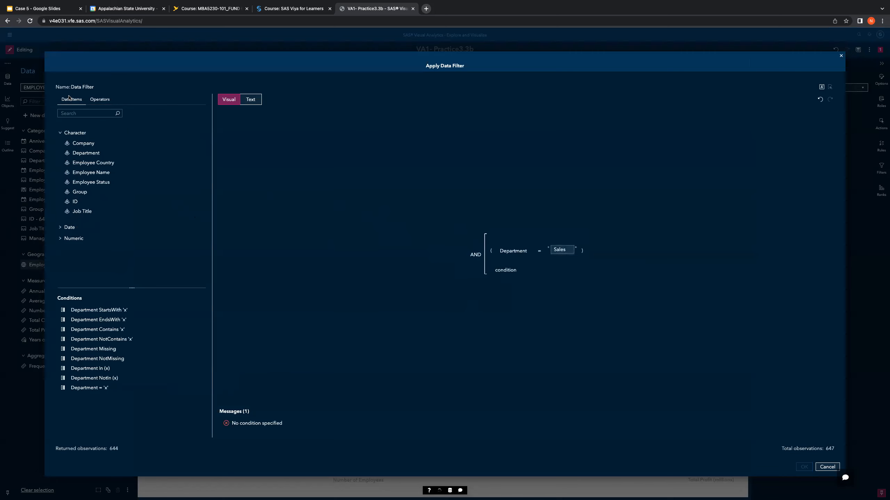
click(95, 183)
drag(95, 183, 518, 270)
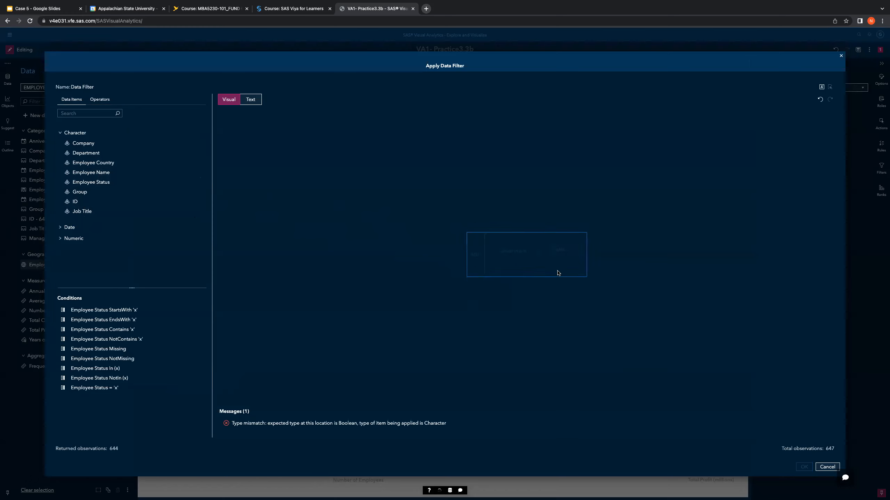
mouse_move(538, 272)
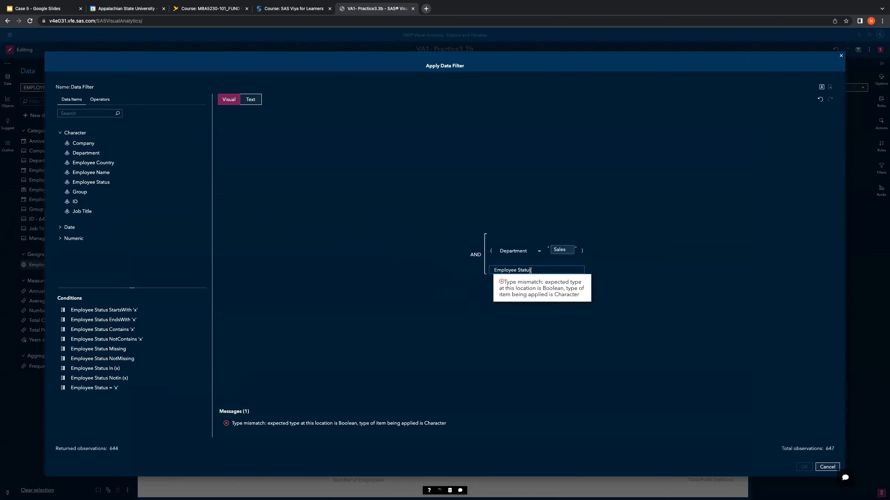
click(819, 99)
drag(94, 388, 515, 271)
text(Active)
key(Return)
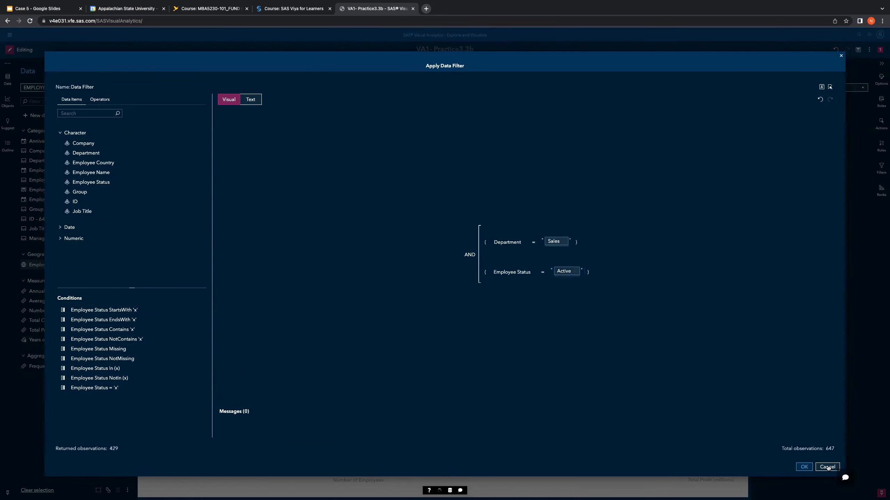
click(804, 467)
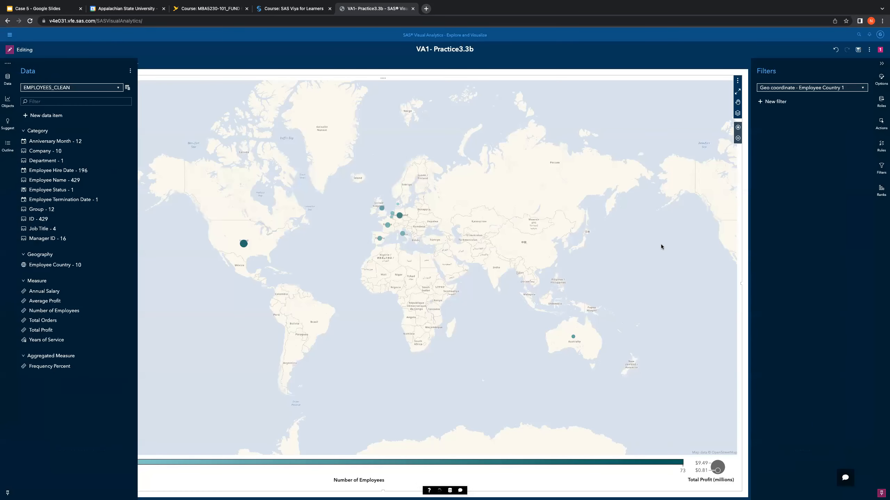
Review the map's options and data roles
click(881, 64)
click(880, 78)
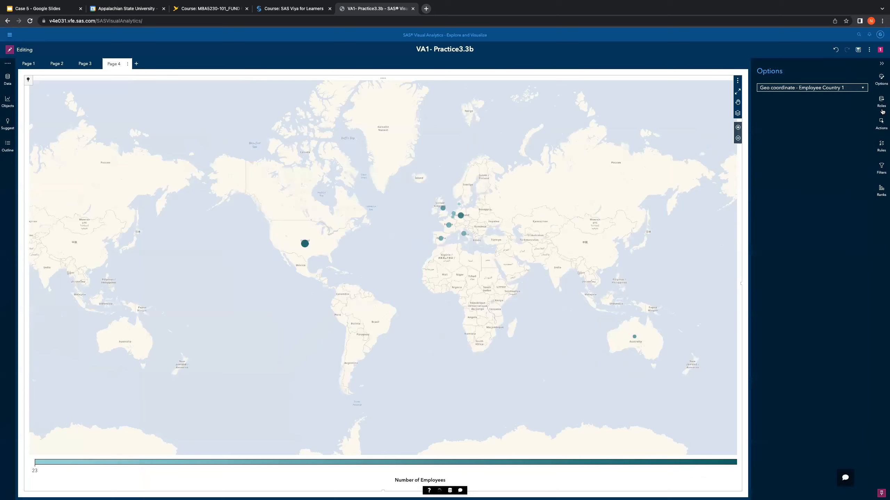
click(882, 106)
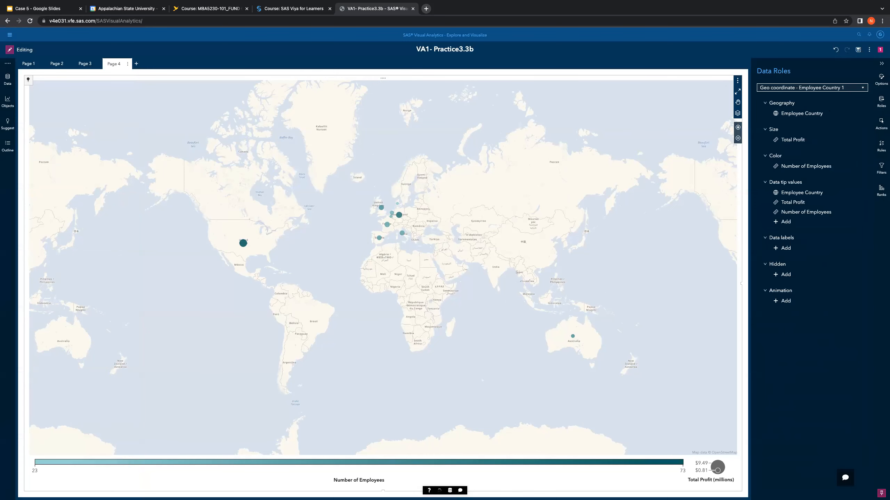
View the geo map's data table sorted by Total Profit
click(738, 91)
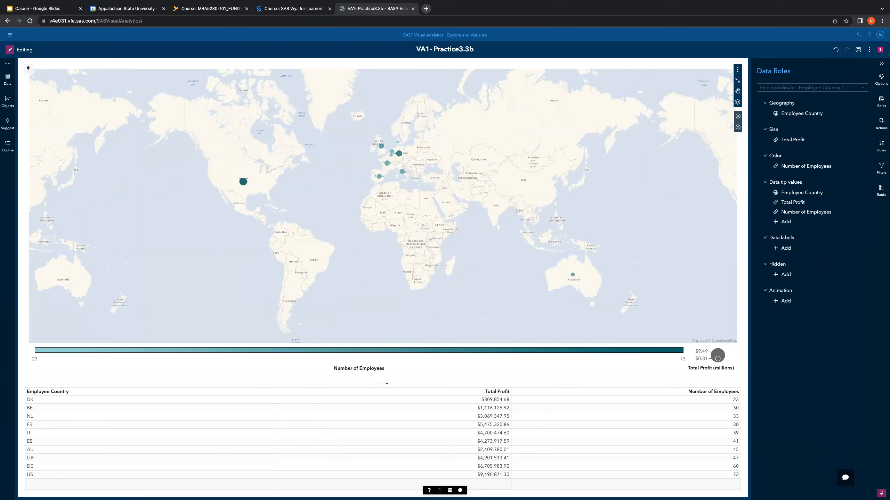
click(489, 392)
click(490, 393)
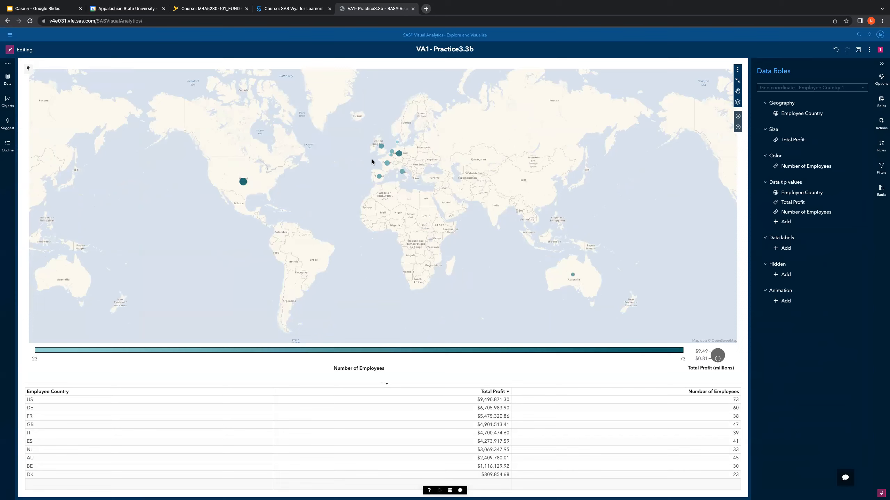
mouse_move(400, 154)
click(738, 81)
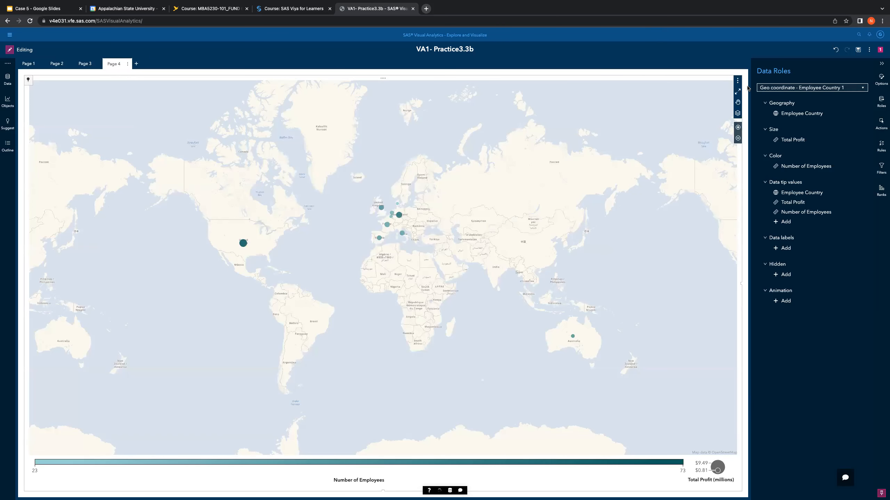
Replace Total Profit with Average Profit in the map's Size role
click(791, 141)
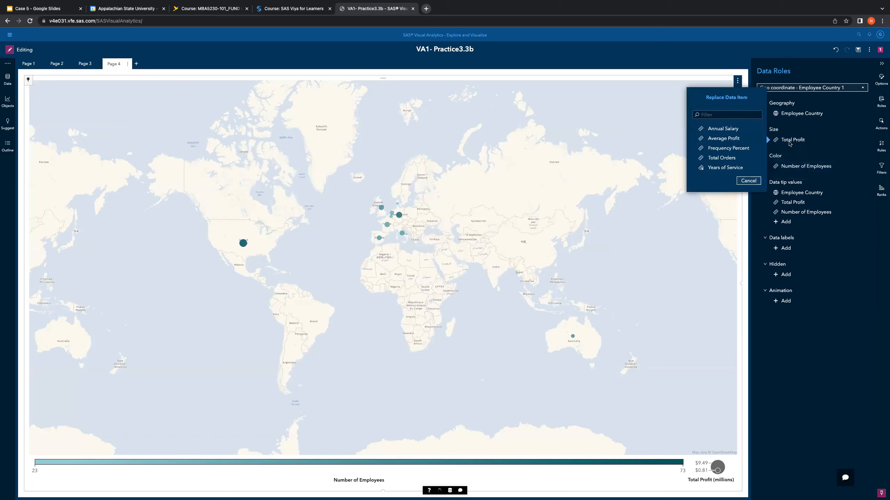
click(741, 140)
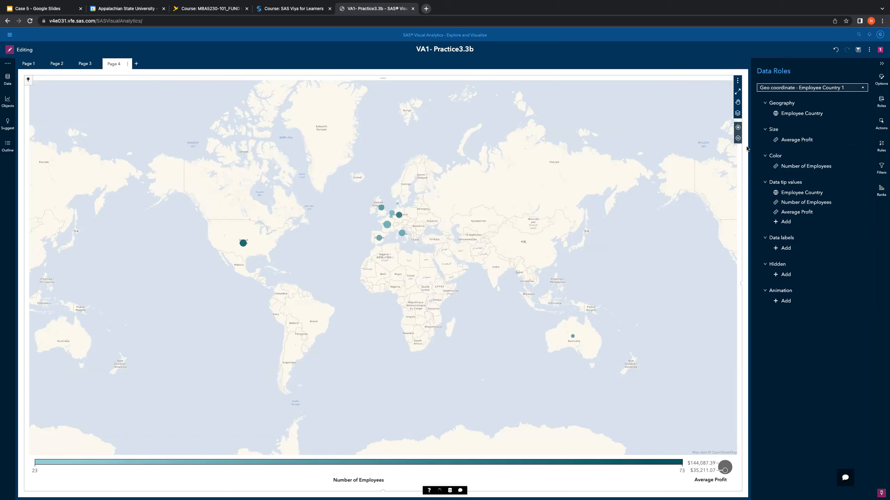
View the map's data table sorted by Average Profit and by Number of Employees
click(737, 92)
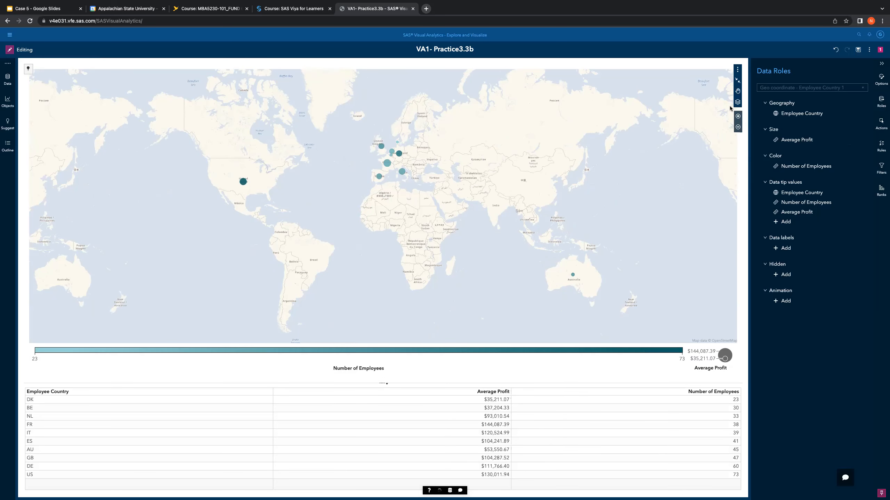
click(497, 393)
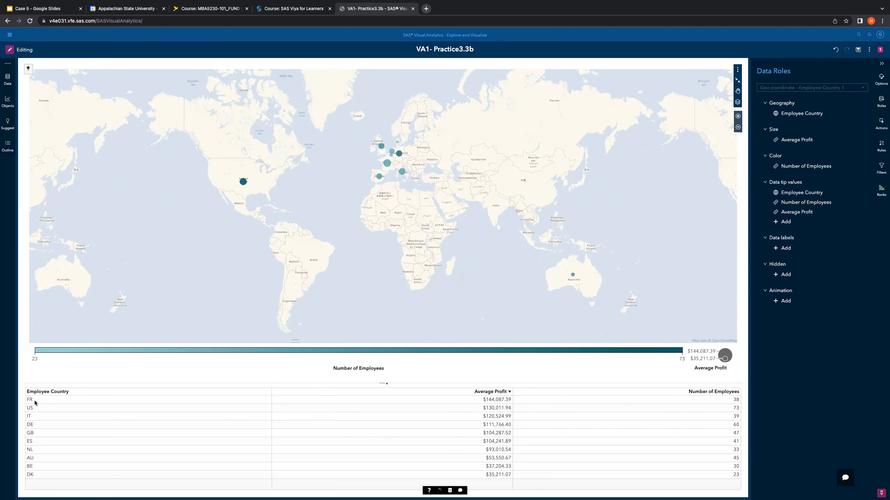
click(64, 402)
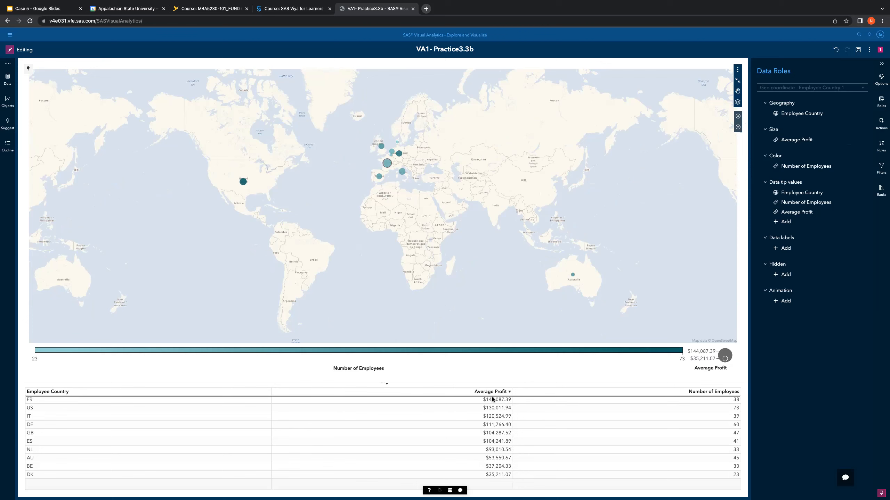
click(682, 393)
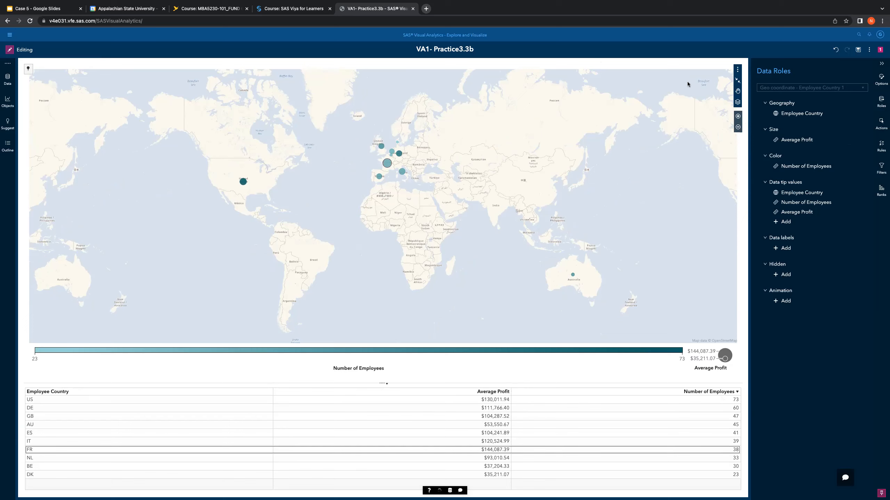
click(738, 80)
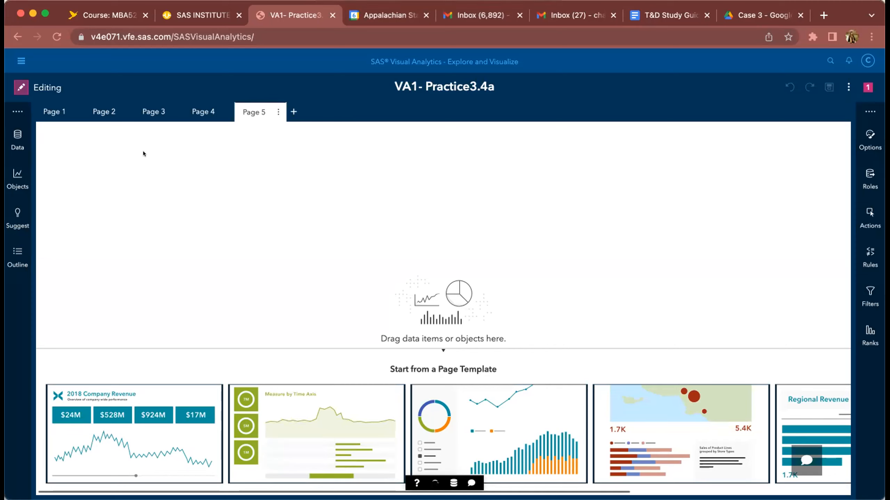
Add a treemap object to Page 5 of the report
click(17, 177)
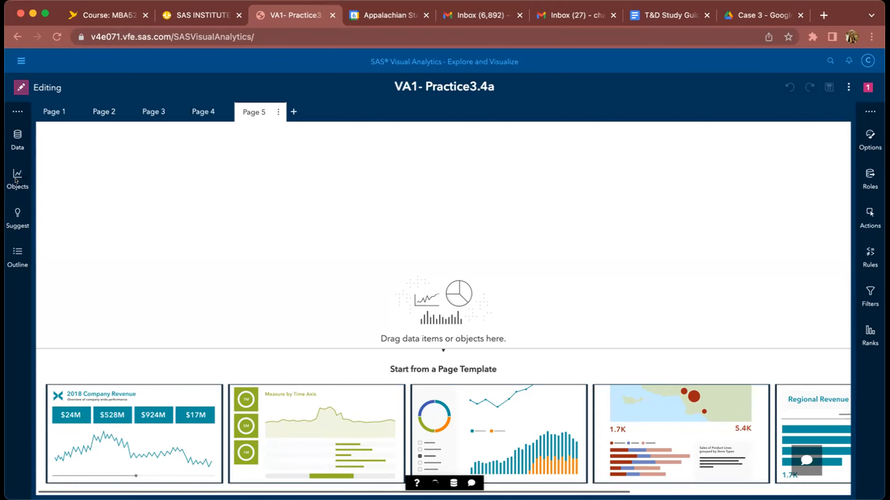
scroll(97, 369, down, 5)
scroll(97, 369, down, 8)
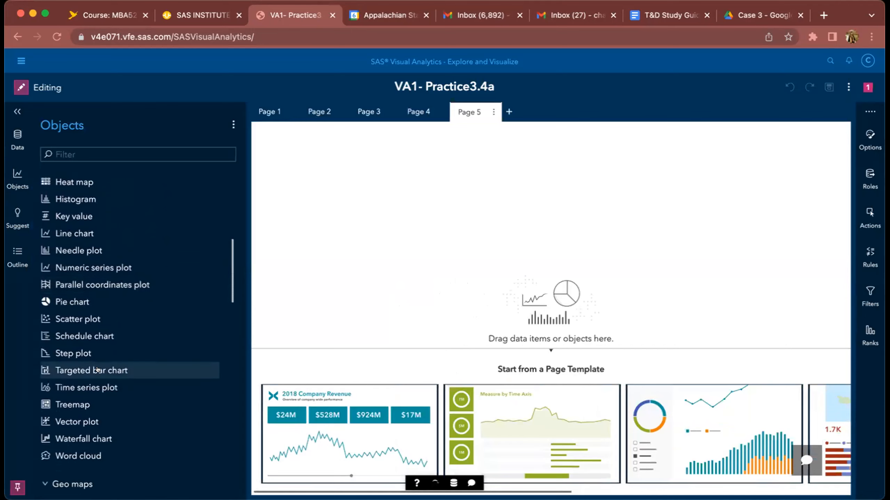
drag(72, 386, 459, 246)
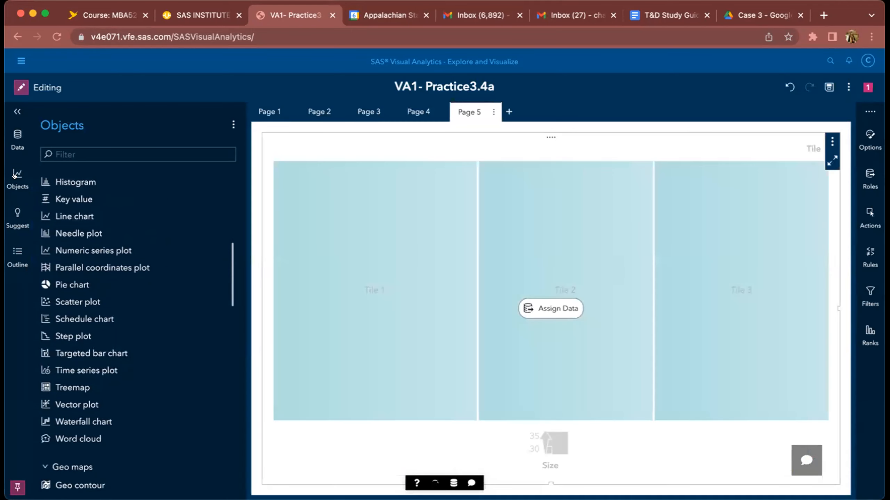
click(16, 175)
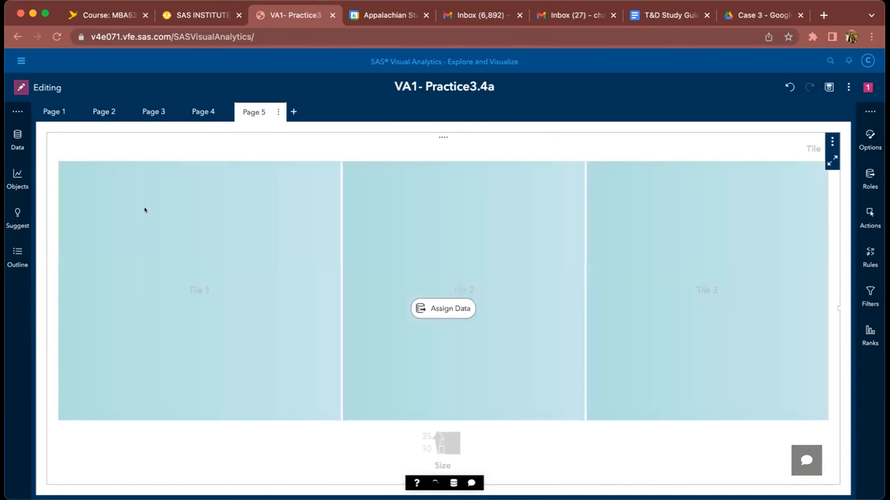
Assign Company to the treemap's tiles, Years of Service to size, and Average Profit to color
click(435, 309)
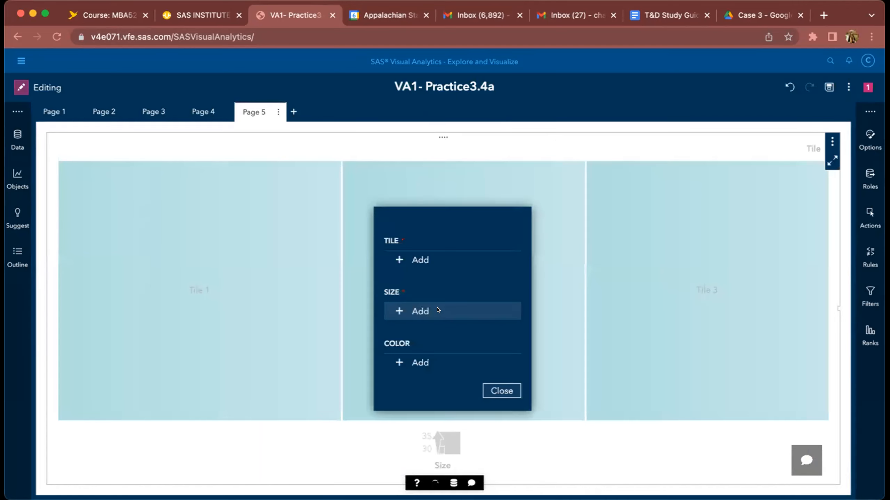
click(393, 261)
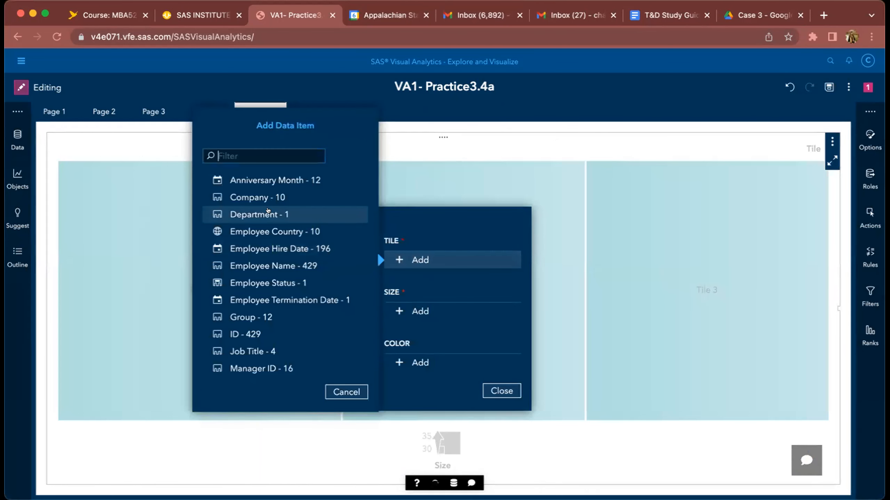
click(261, 197)
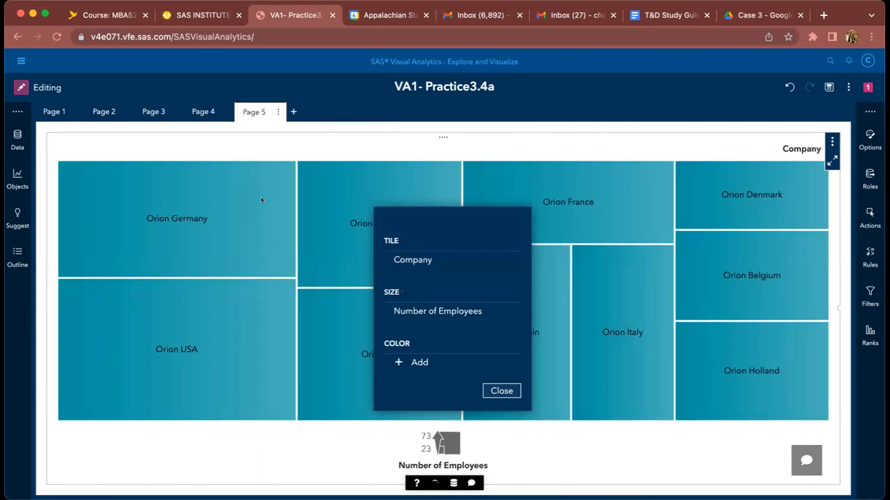
click(403, 311)
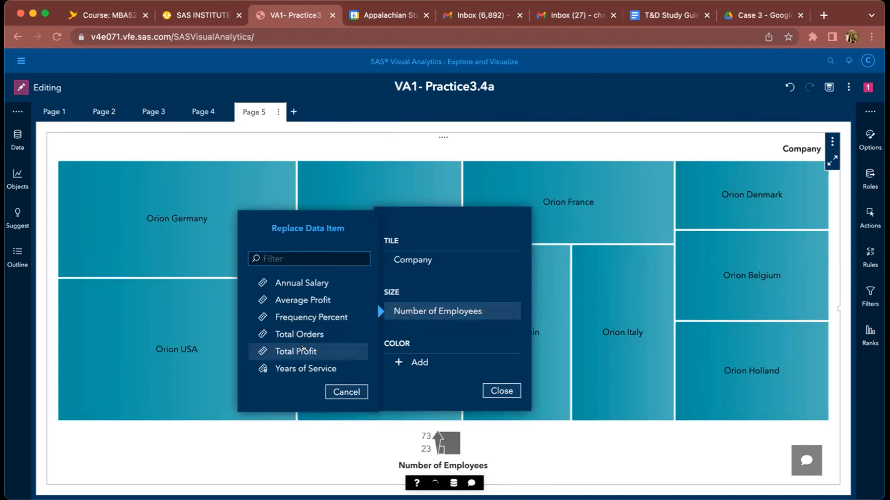
click(300, 369)
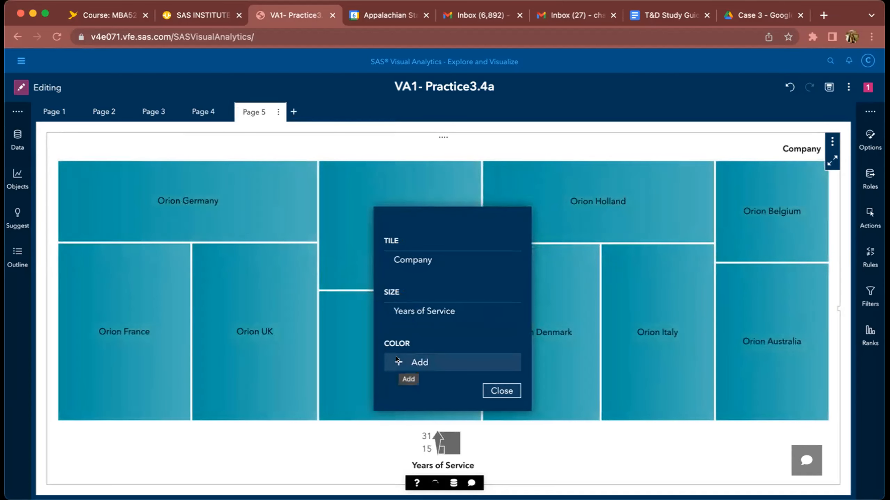
click(396, 360)
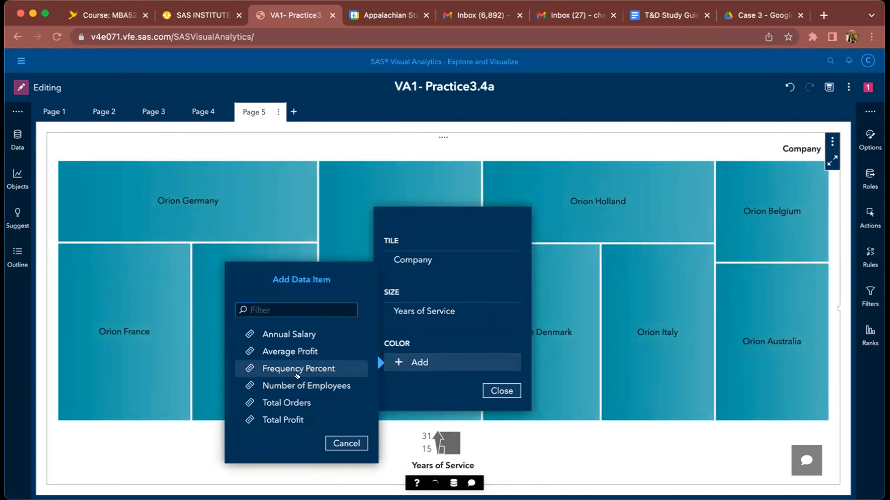
click(296, 350)
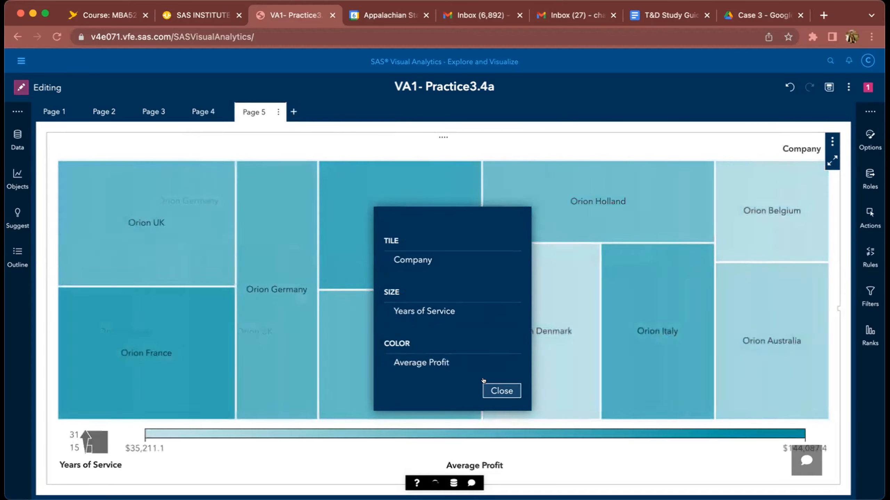
click(499, 387)
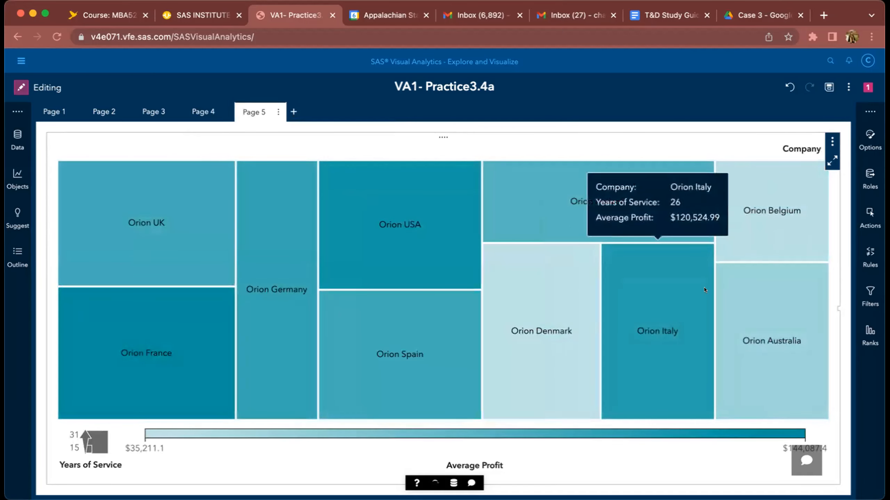
Create a new hierarchy named Employee Hierarchy with the levels Company, Job Title, and Group
mouse_move(480, 304)
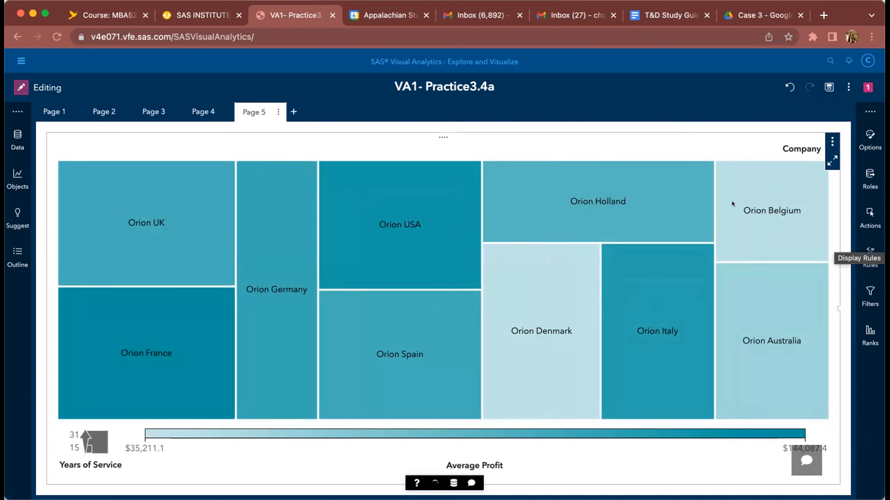
click(14, 141)
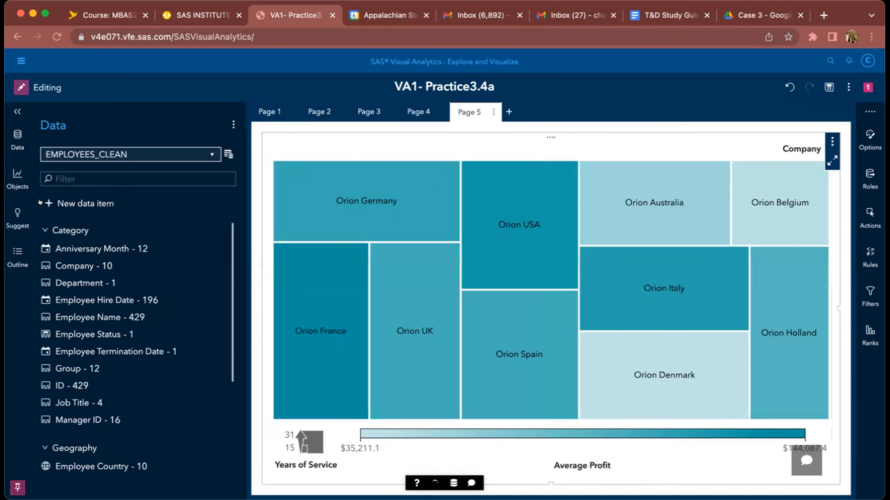
click(69, 207)
click(79, 234)
text(Employ)
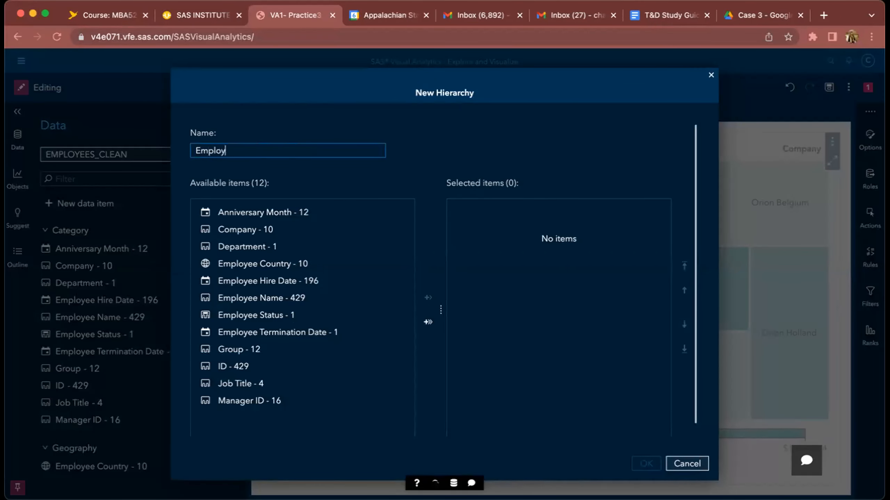
text(ee Hierarchy)
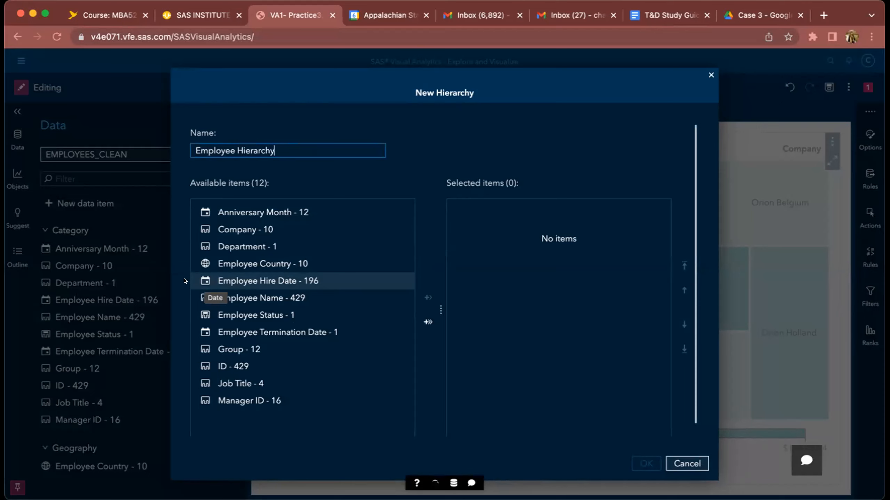
click(238, 231)
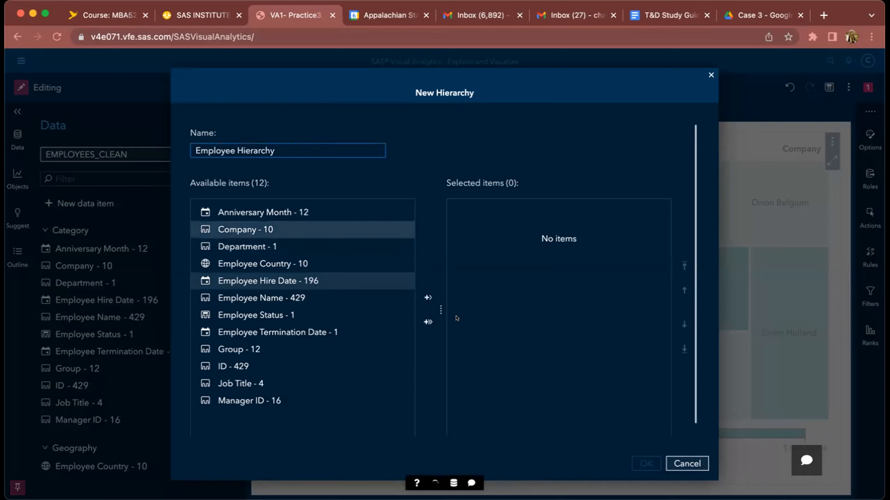
click(421, 299)
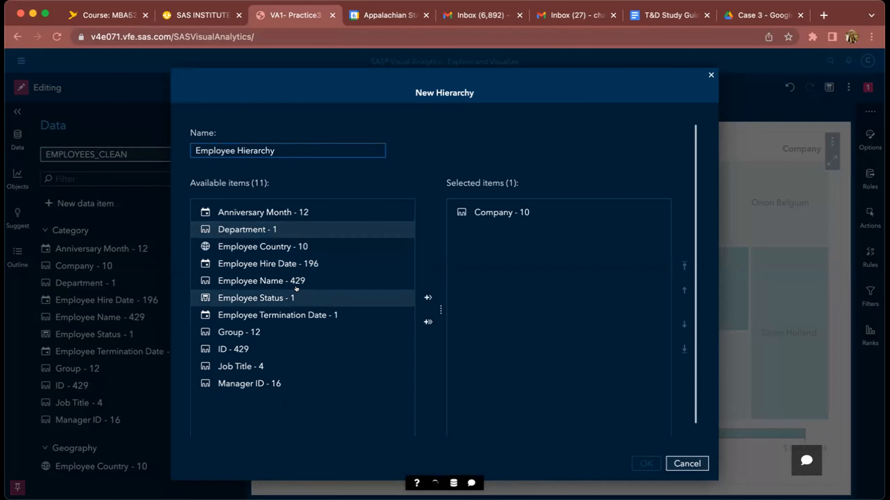
click(246, 360)
click(428, 297)
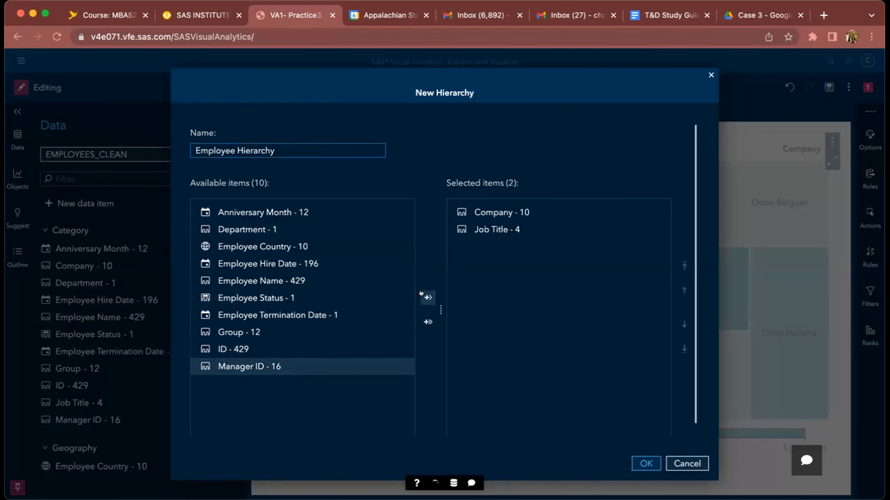
click(268, 331)
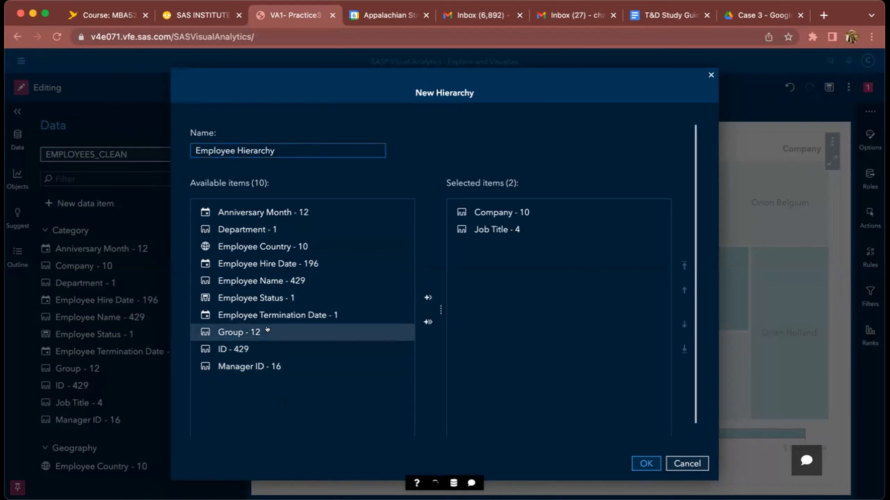
click(425, 298)
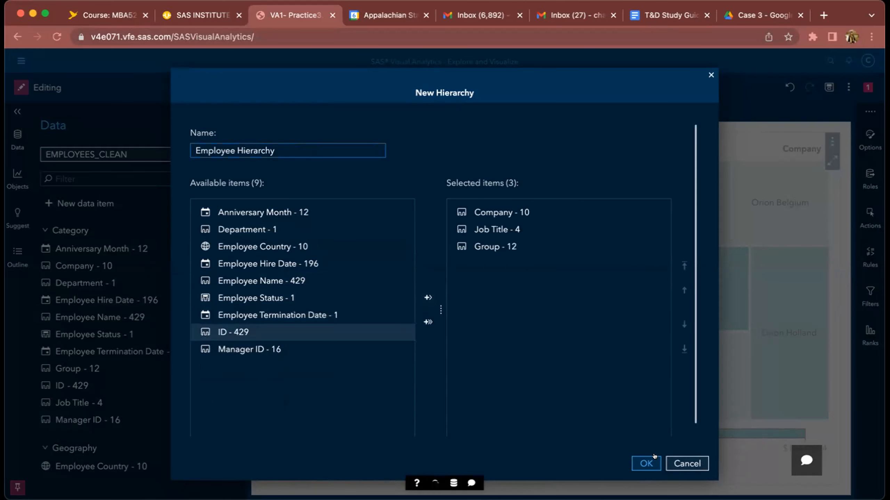
click(647, 463)
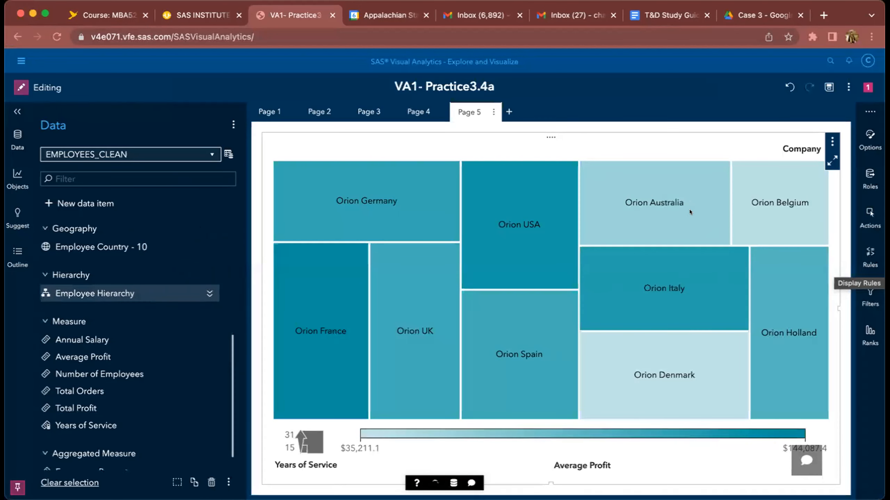
Replace Company in the treemap's tile role with Employee Hierarchy
click(870, 174)
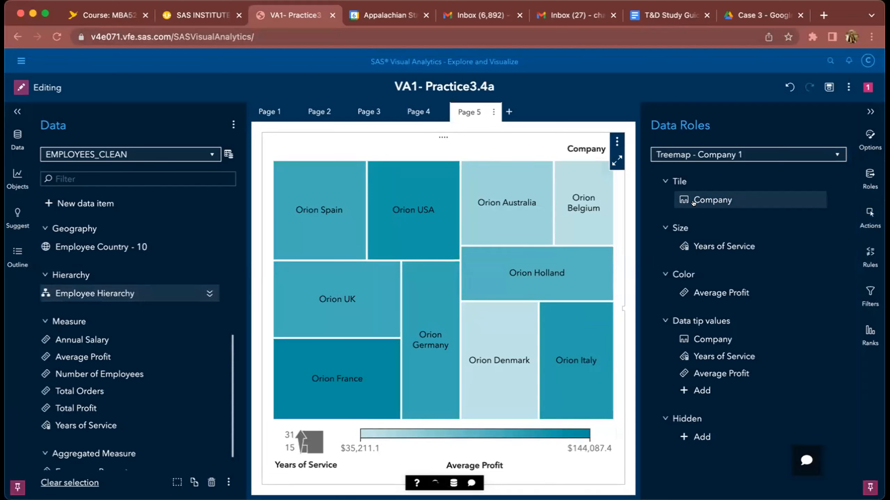
click(666, 182)
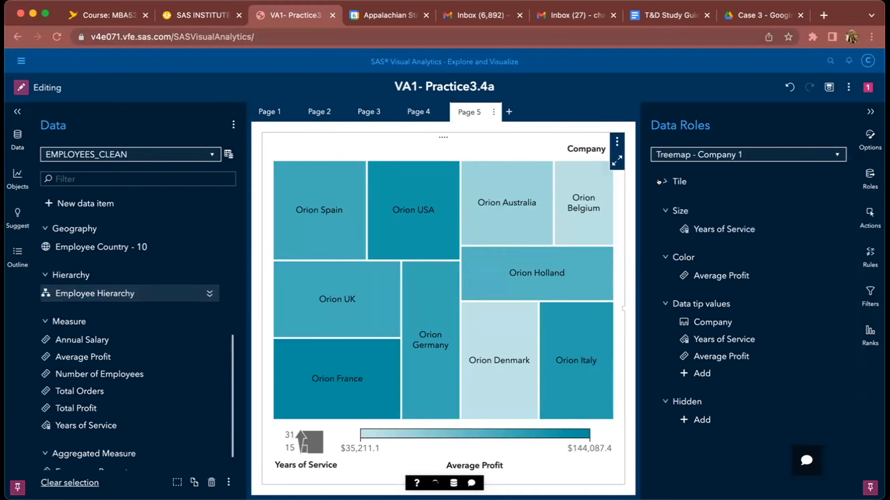
click(665, 182)
click(695, 195)
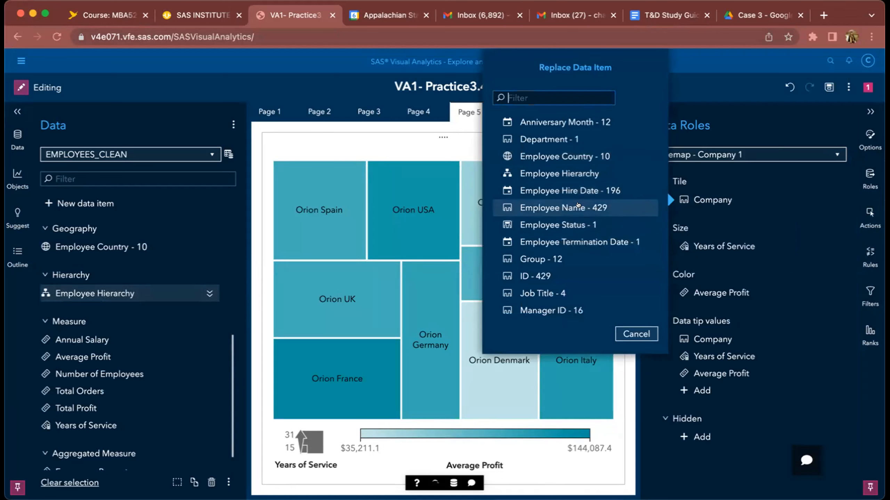
click(567, 173)
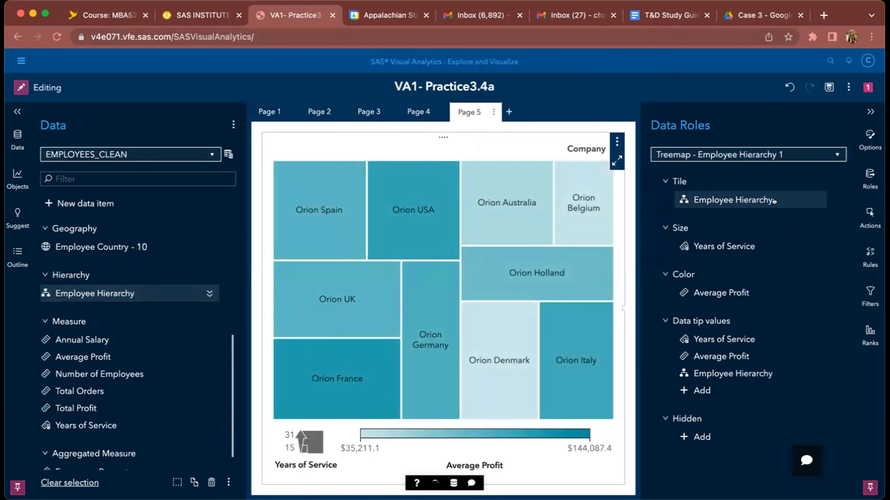
click(867, 111)
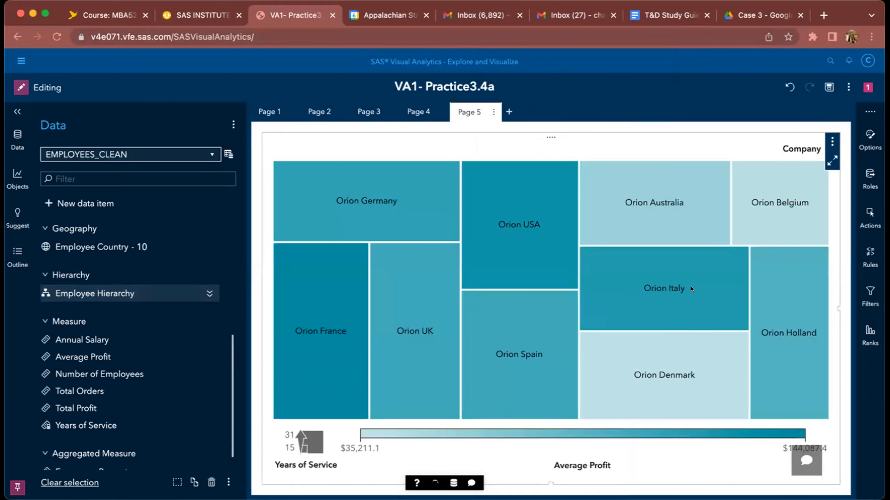
Maximize the treemap to show its data table and sort the table by Average Profit
mouse_move(691, 287)
mouse_move(650, 260)
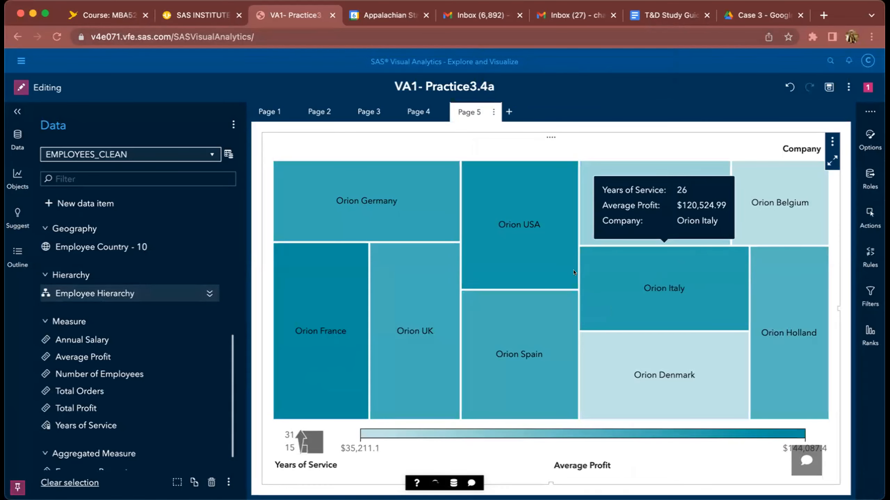
click(832, 160)
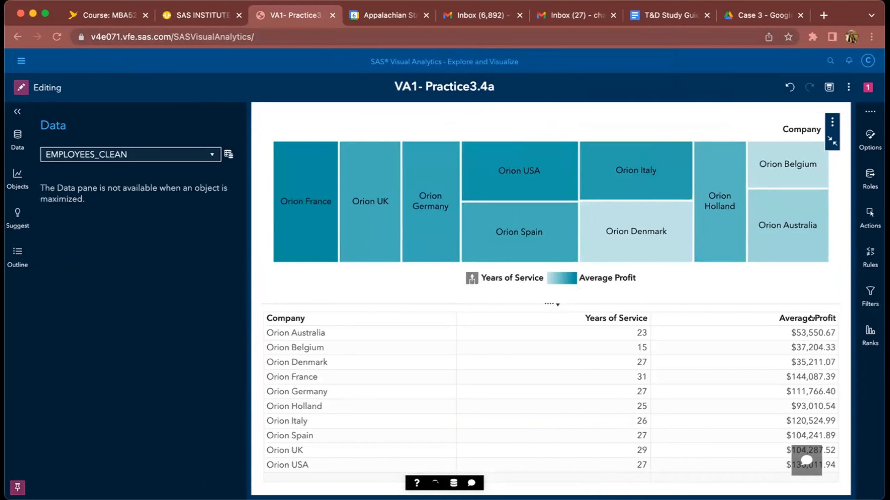
click(7, 145)
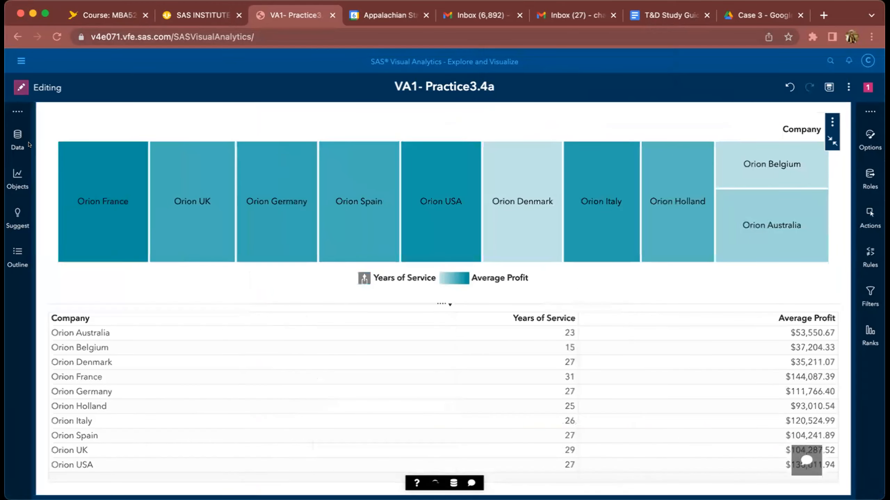
click(818, 318)
click(817, 318)
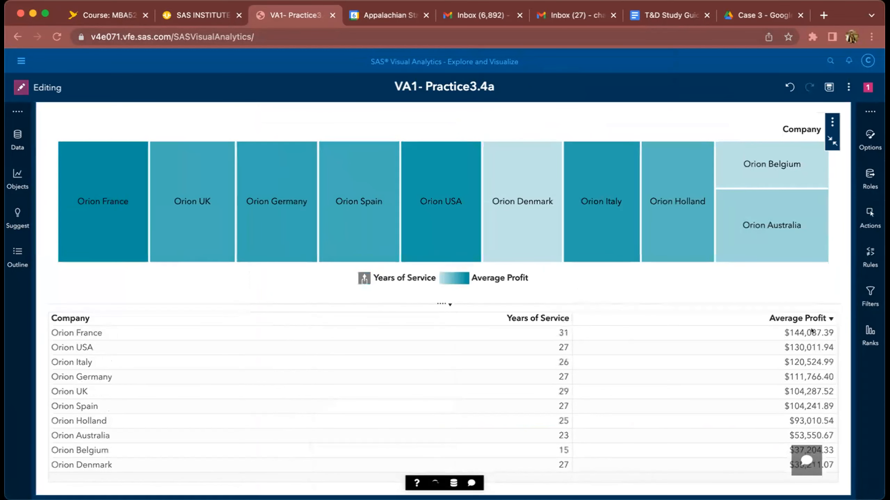
Drill into Orion France in the treemap and sort its job titles by Average Profit
mouse_move(730, 208)
click(98, 190)
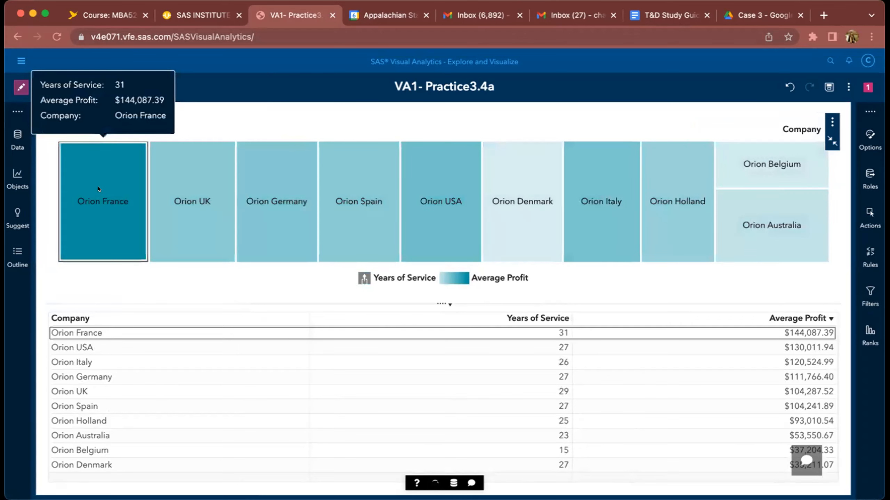
double_click(136, 204)
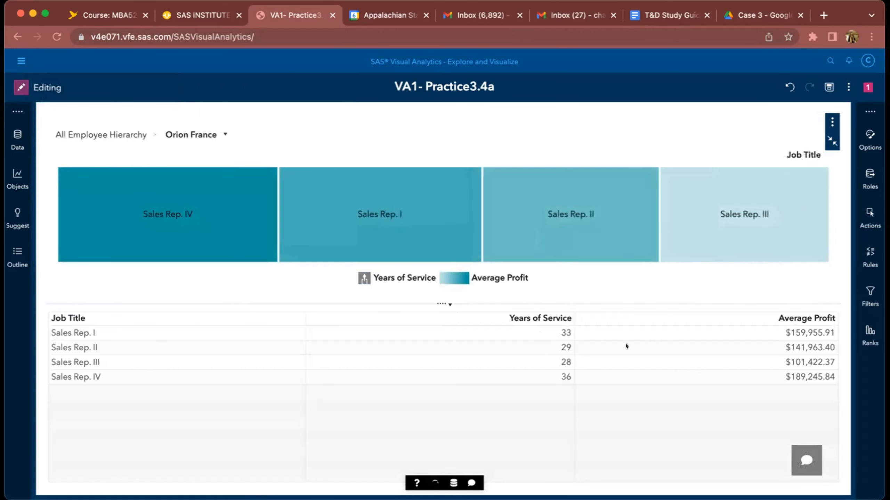
click(816, 318)
click(817, 318)
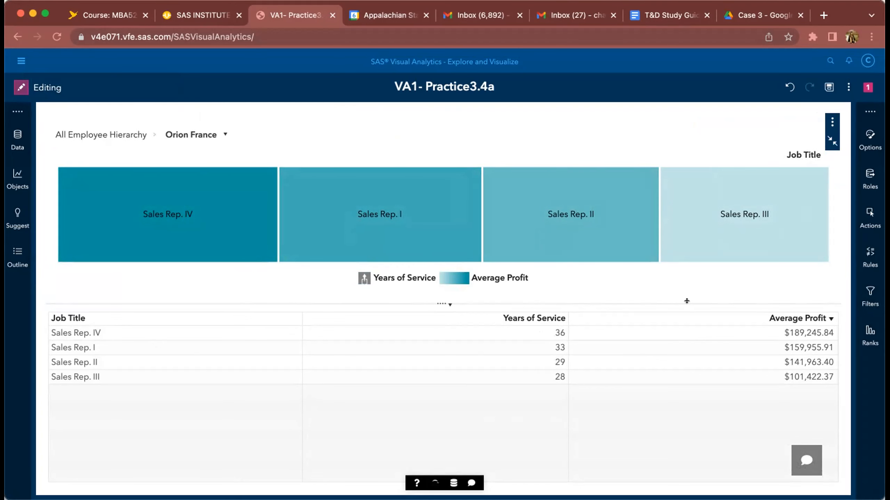
Return to the top level of the Employee Hierarchy and sort the companies by Average Profit
click(96, 134)
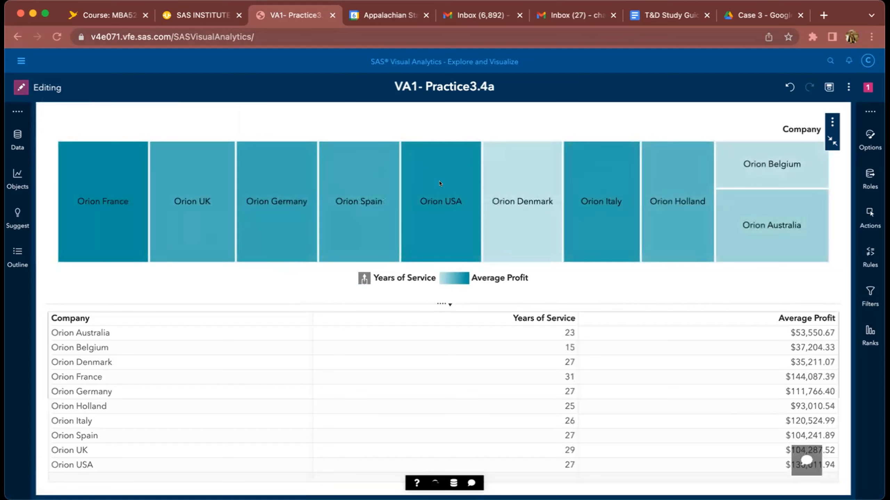
click(801, 318)
click(800, 318)
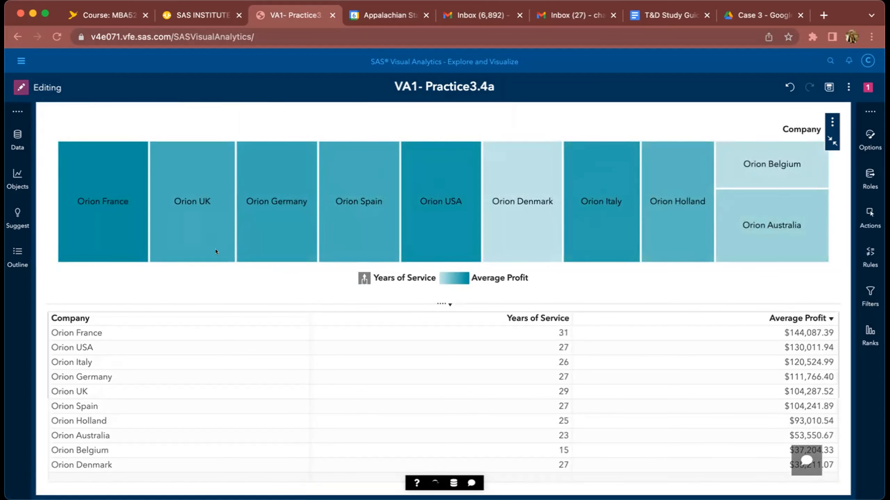
Drill into Orion USA in the treemap and sort its job titles by Average Profit
click(78, 347)
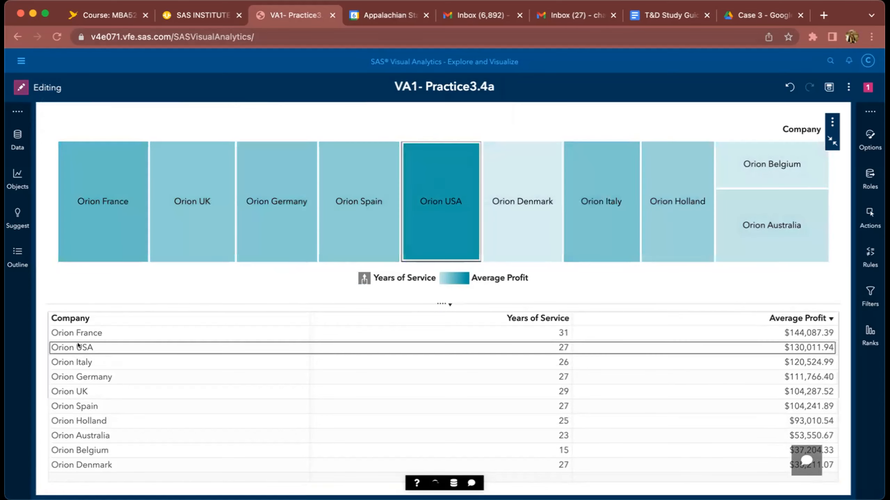
double_click(460, 192)
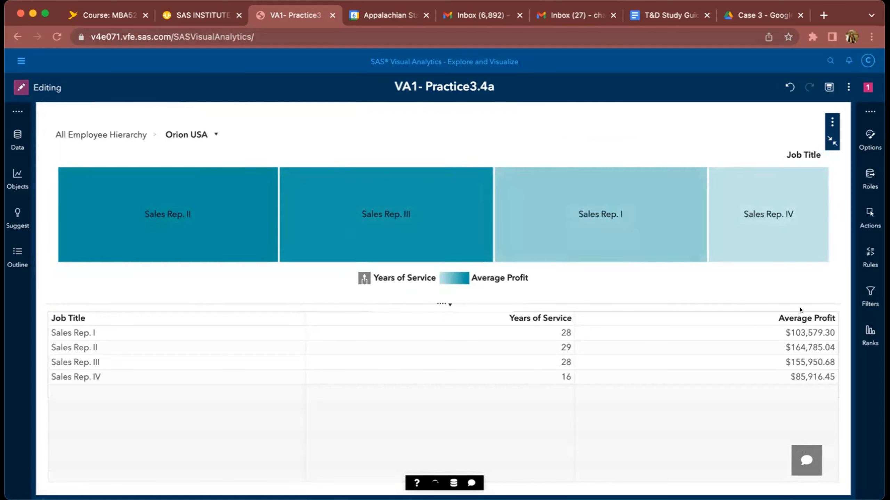
click(800, 317)
click(801, 317)
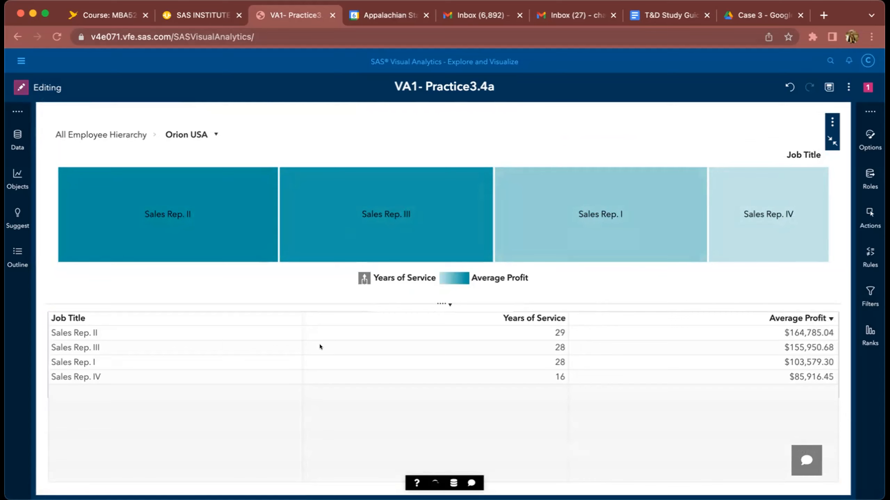
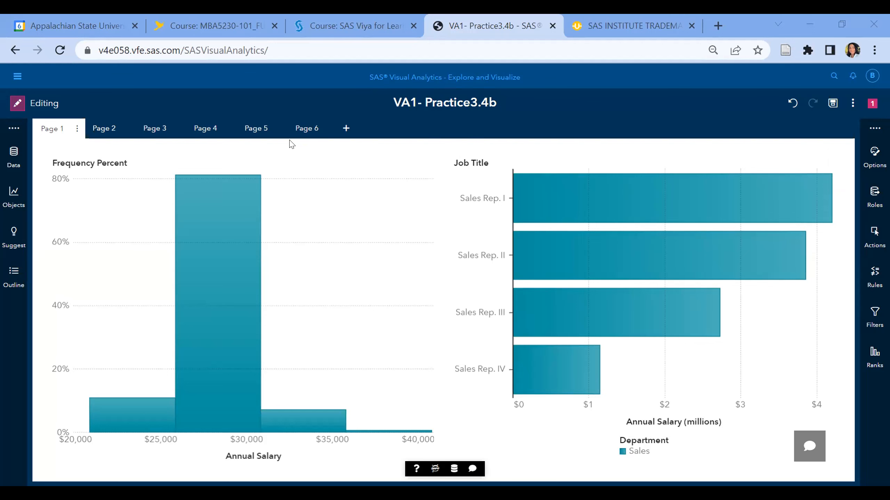
Add a correlation matrix to Page 6 using Annual Salary, Total Orders and Total Profit, then reload the report
click(300, 130)
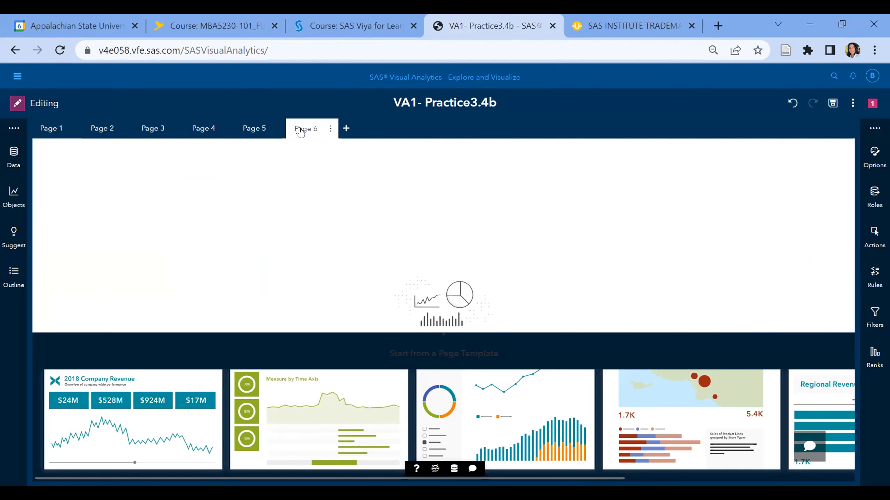
click(14, 196)
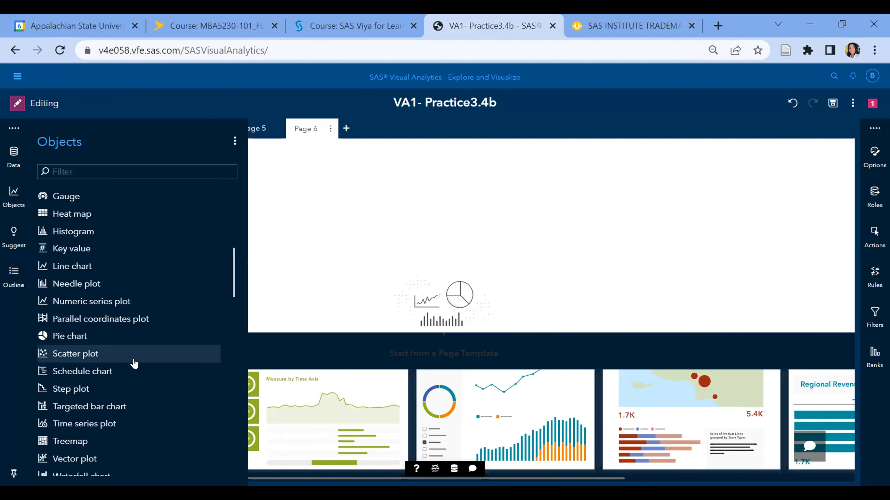
scroll(134, 365, up, 5)
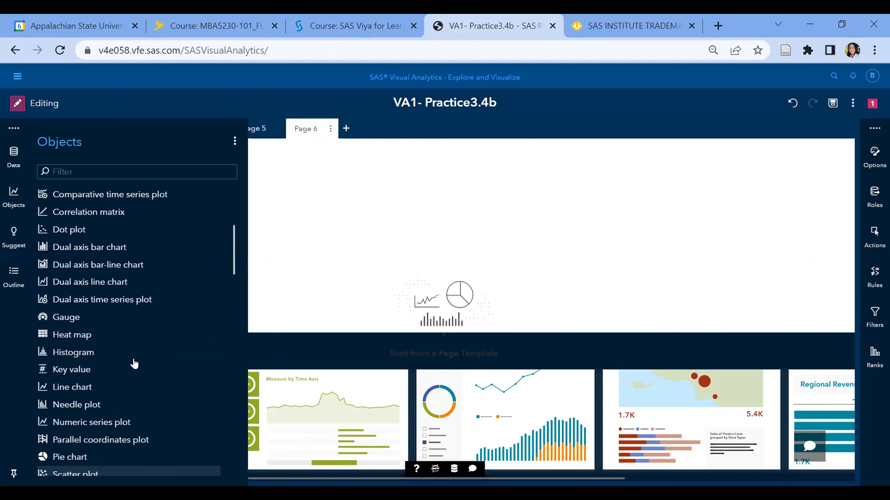
drag(107, 296, 427, 249)
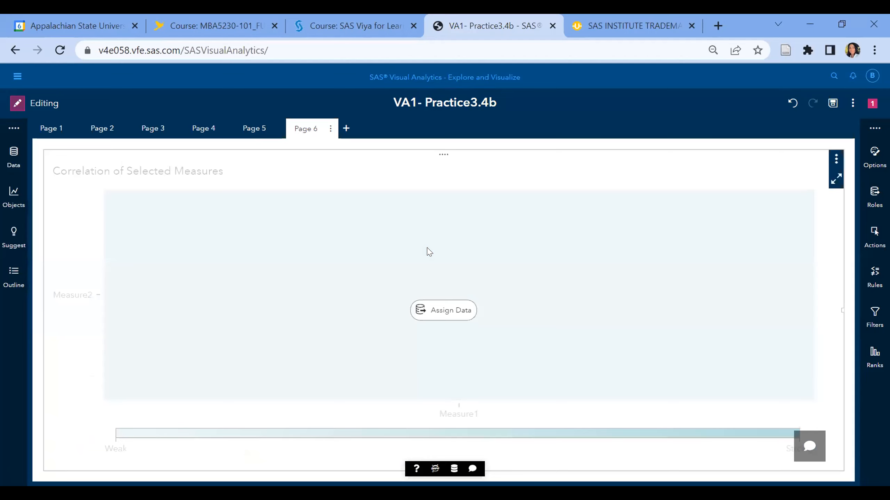
click(436, 312)
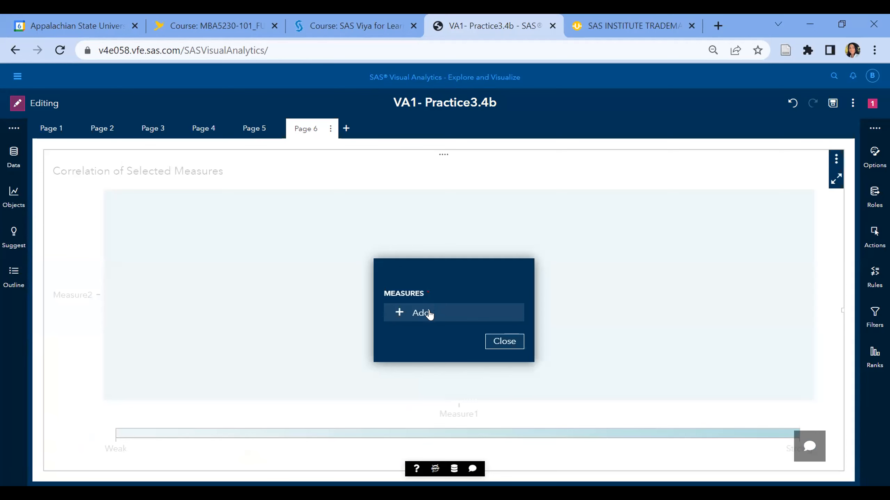
click(430, 315)
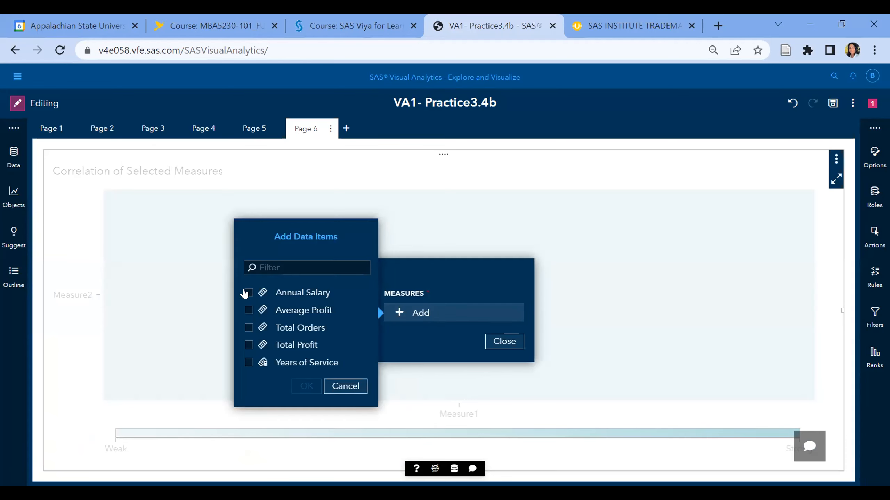
click(245, 295)
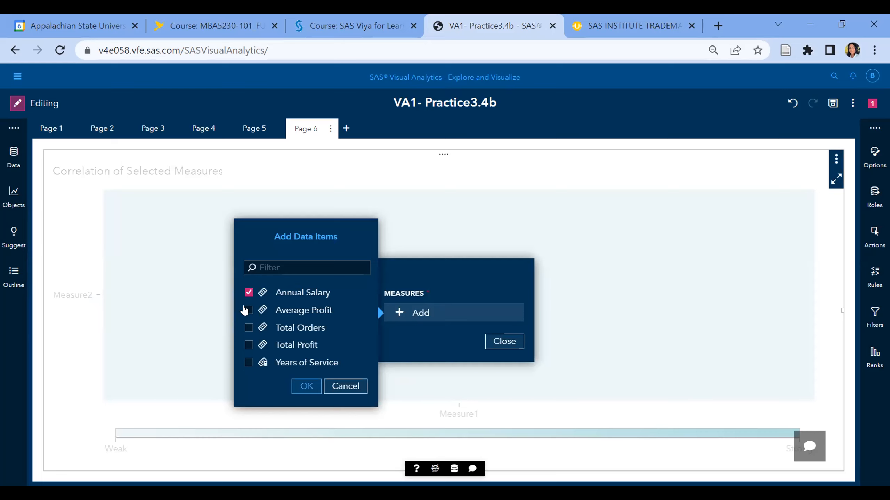
click(248, 345)
click(249, 327)
click(297, 387)
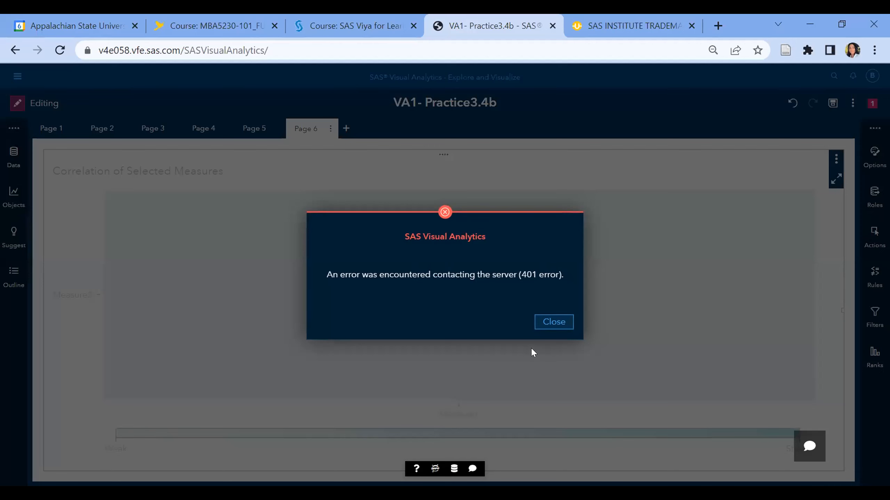
click(548, 325)
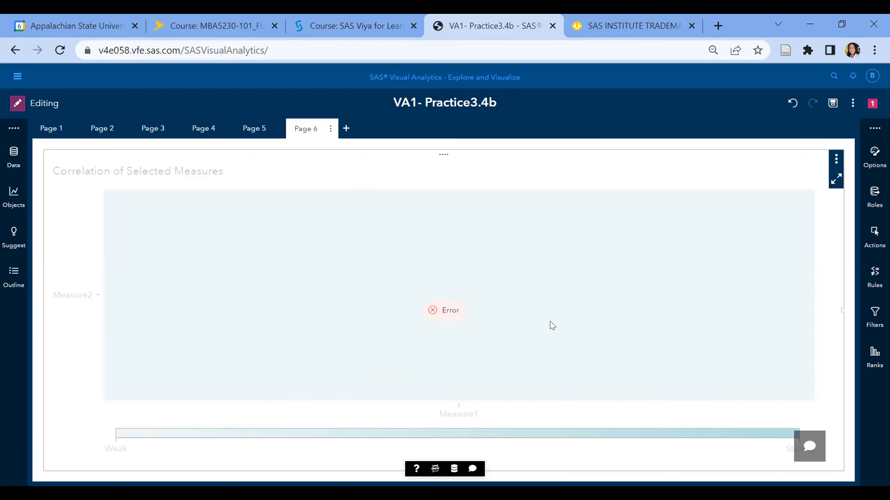
click(60, 52)
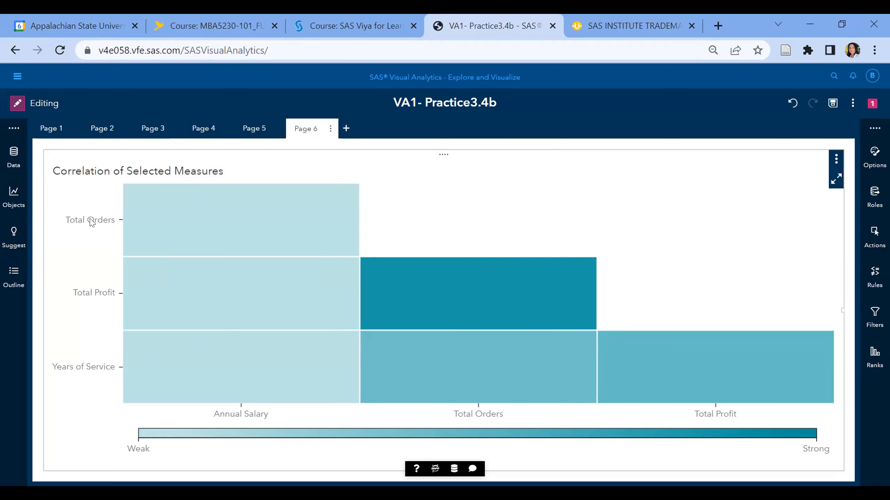
Inspect the correlation matrix cells, including Total Orders versus Total Profit
mouse_move(205, 224)
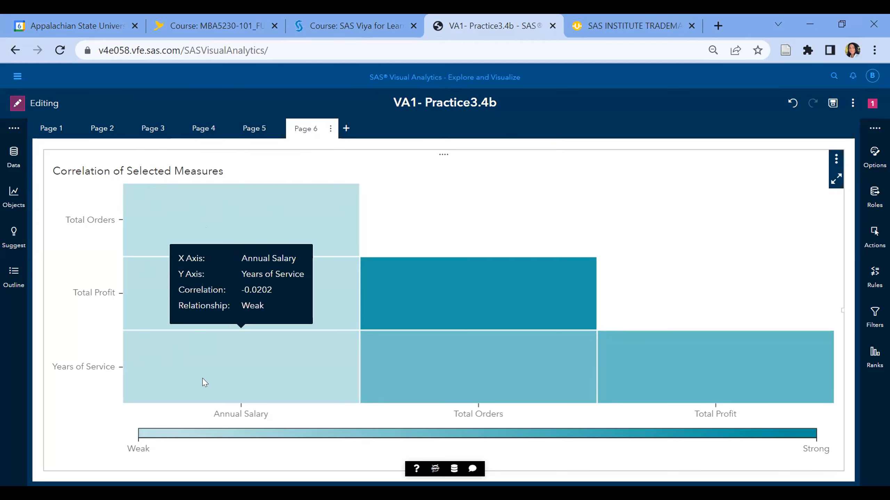
mouse_move(261, 294)
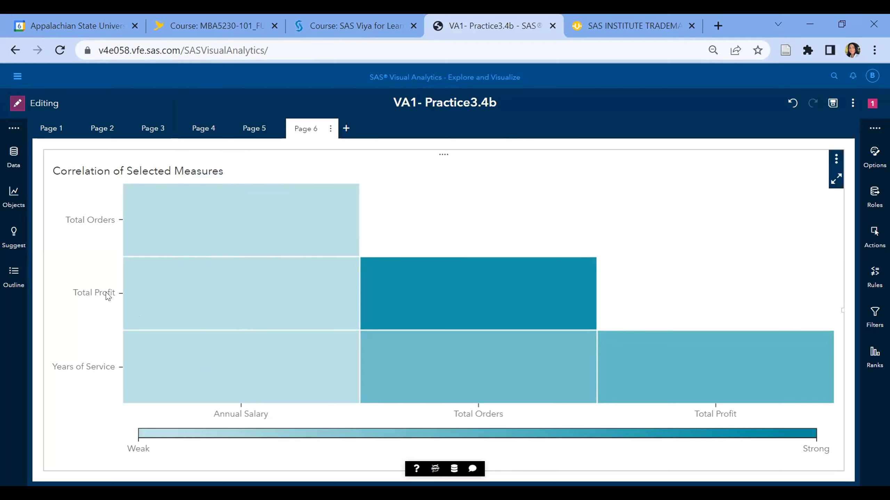
click(474, 295)
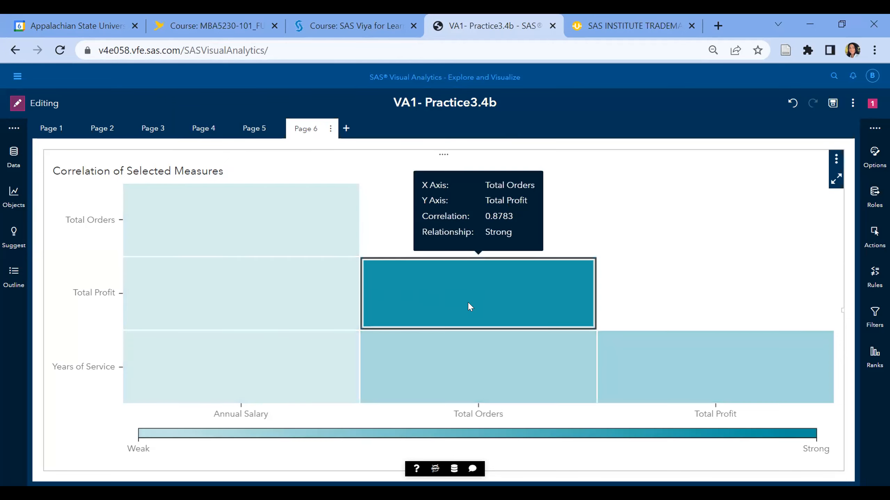
mouse_move(467, 304)
click(713, 208)
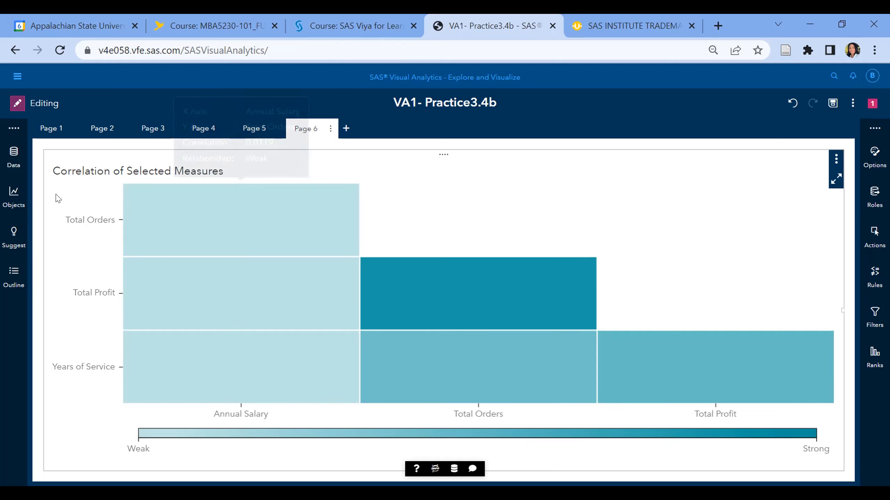
Add a scatter plot beside the matrix with Total Profit and Years of Service, coloured by Job Title
click(9, 201)
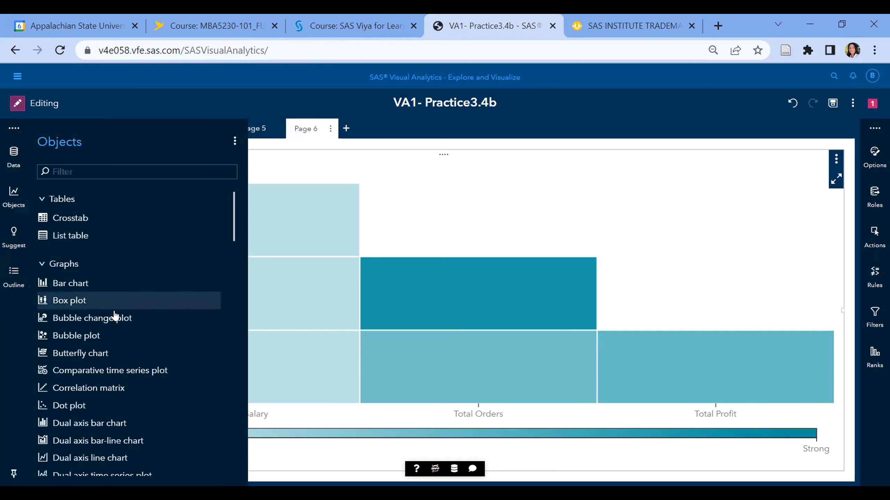
scroll(119, 258, down, 10)
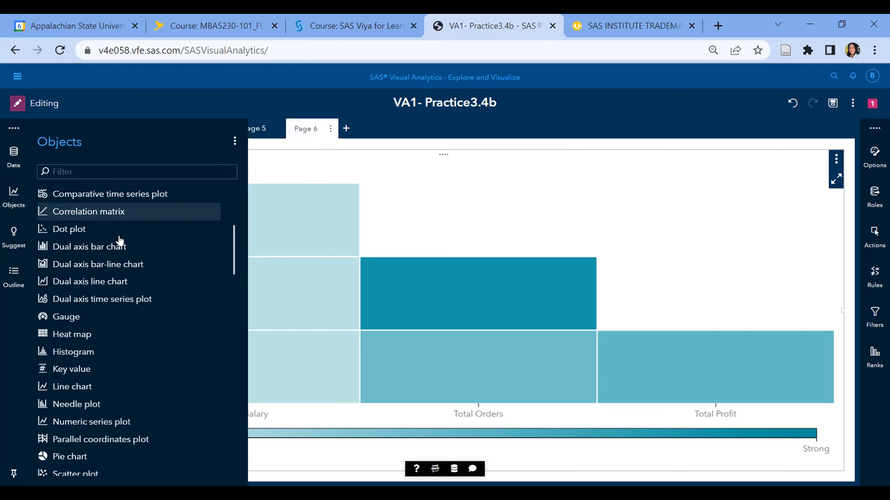
drag(70, 313, 650, 275)
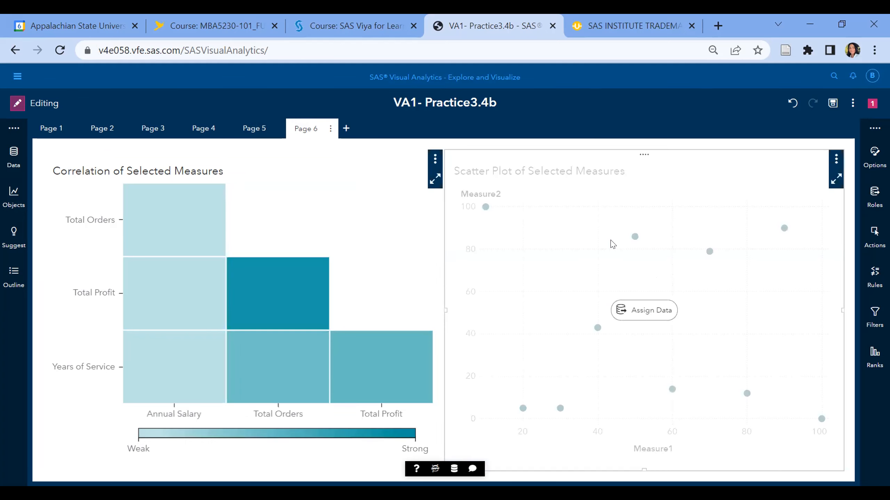
click(638, 312)
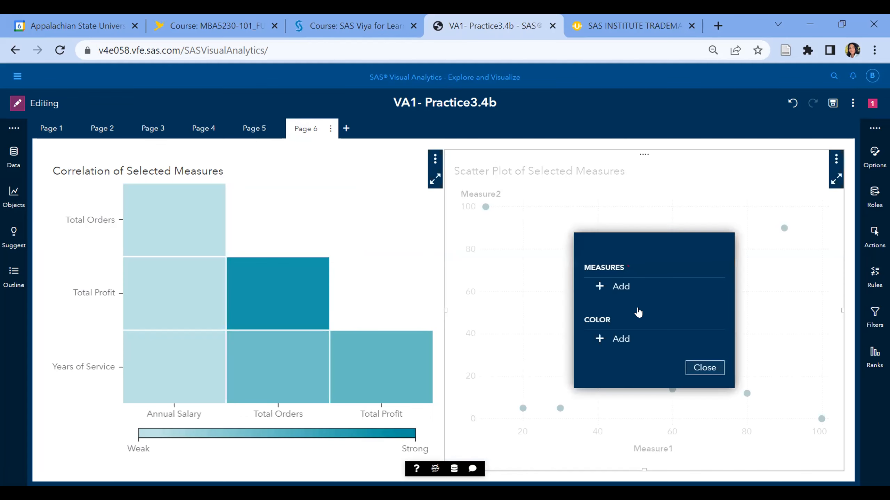
click(620, 292)
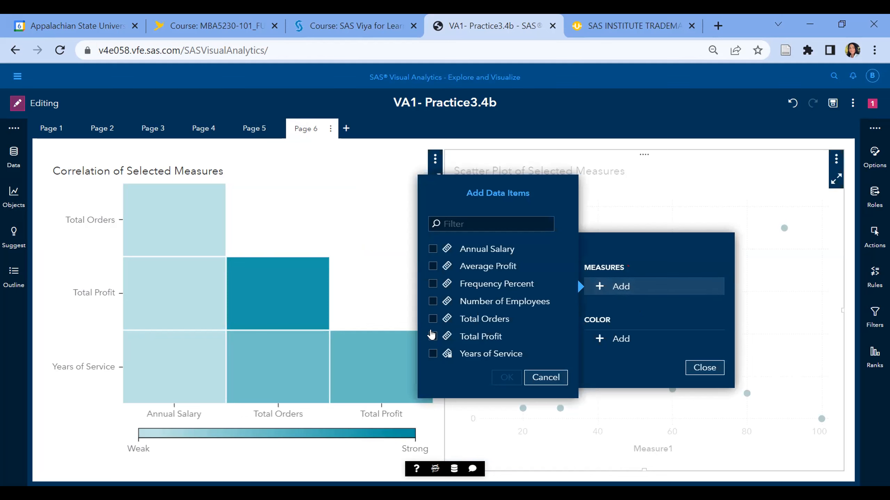
click(433, 354)
click(505, 379)
click(609, 355)
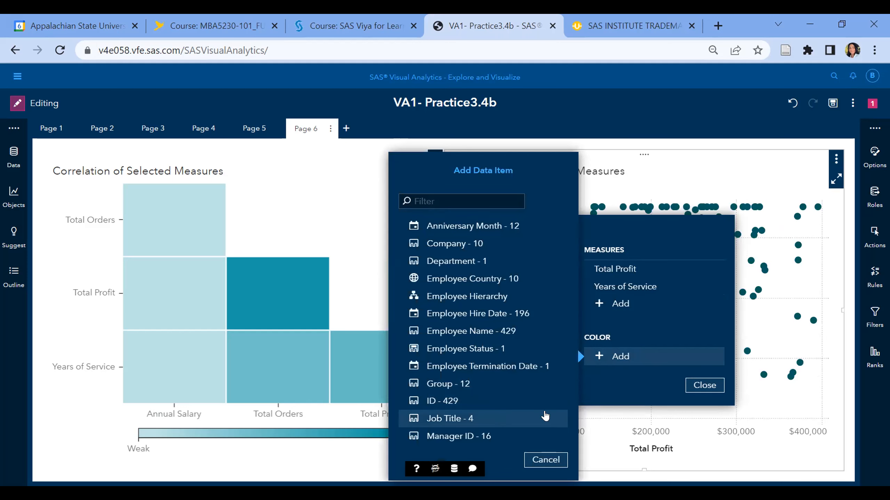
click(459, 418)
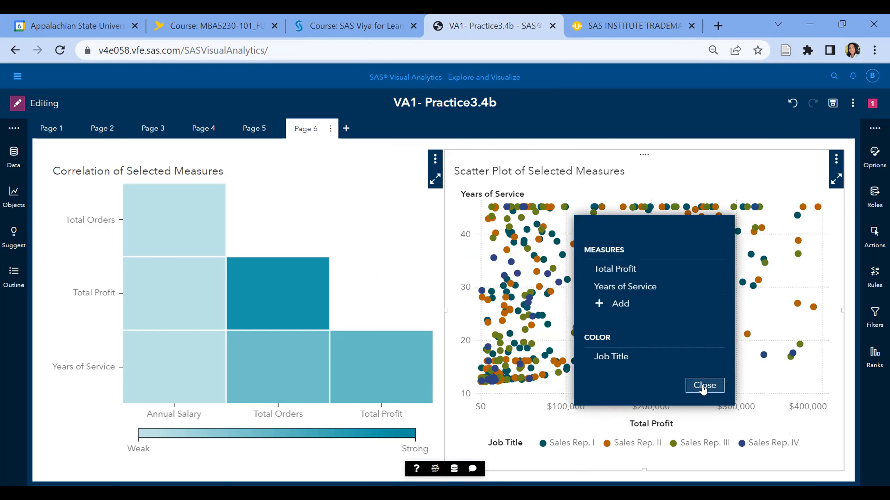
click(703, 387)
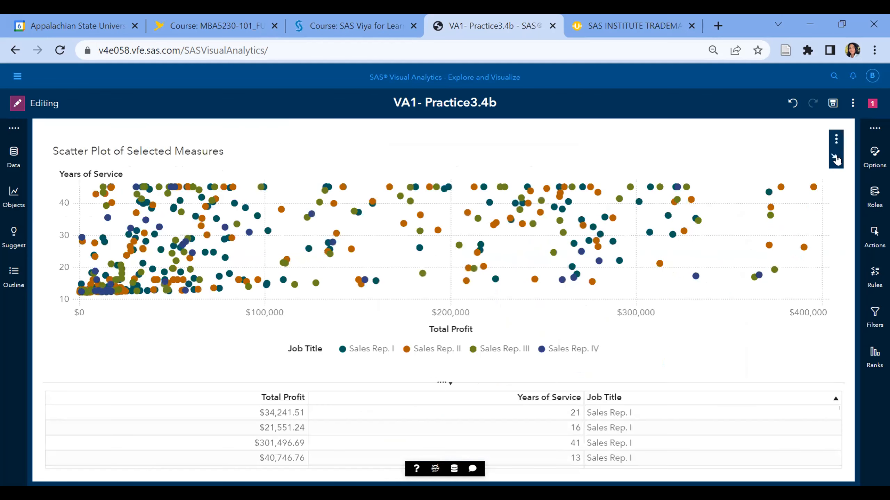
Restore the scatter plot to normal size and examine the points of each job title through its legend
click(836, 158)
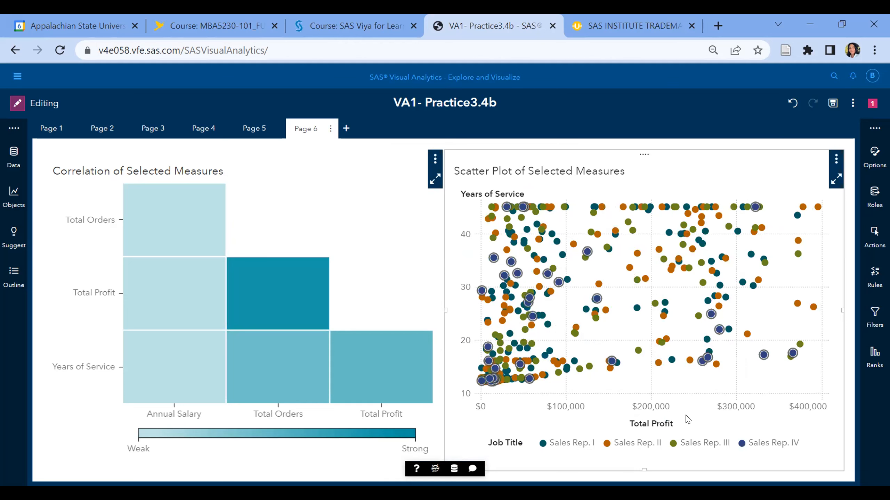
mouse_move(509, 248)
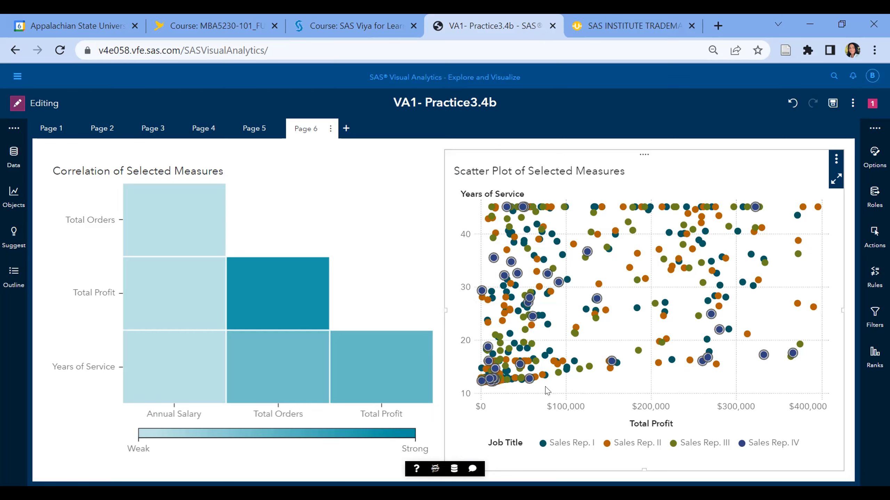
right_click(734, 429)
key(Escape)
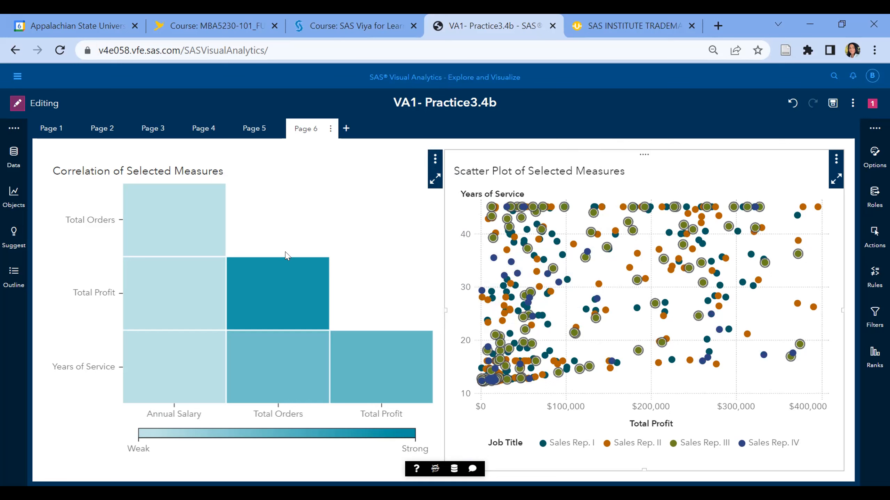
mouse_move(179, 243)
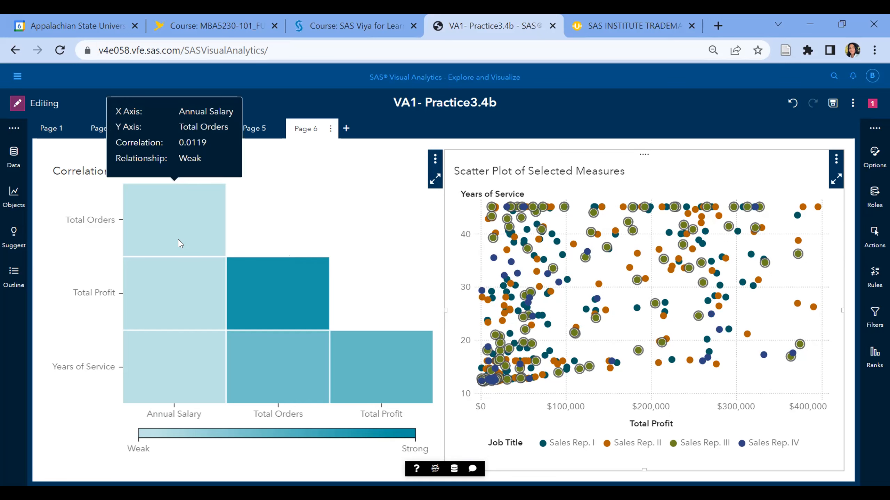